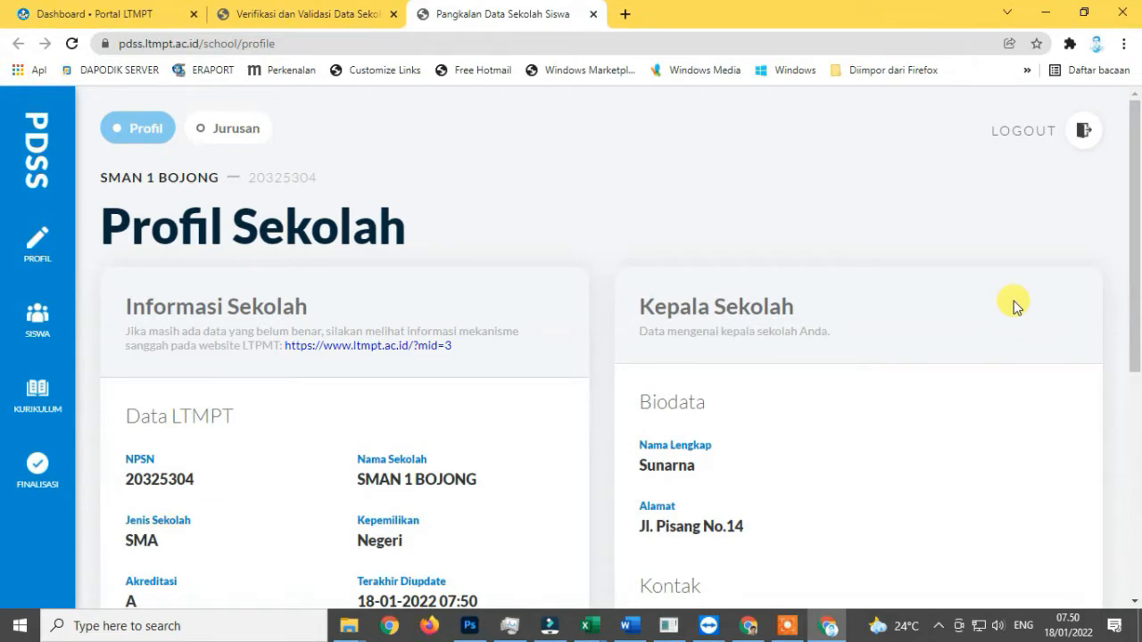
# Assign Kelas Reguler (3 Tahun) to the MIPA and Ilmu Pengetahuan Sosial majors on the Jurusan page and save.
pyautogui.click(238, 139)
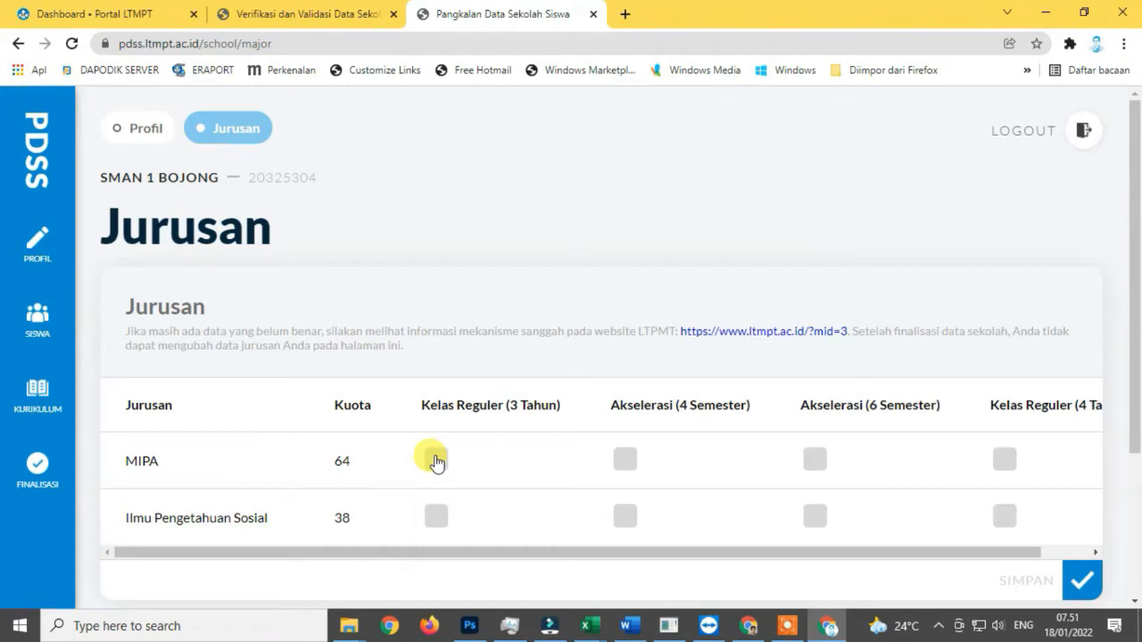
pyautogui.click(436, 460)
pyautogui.click(437, 516)
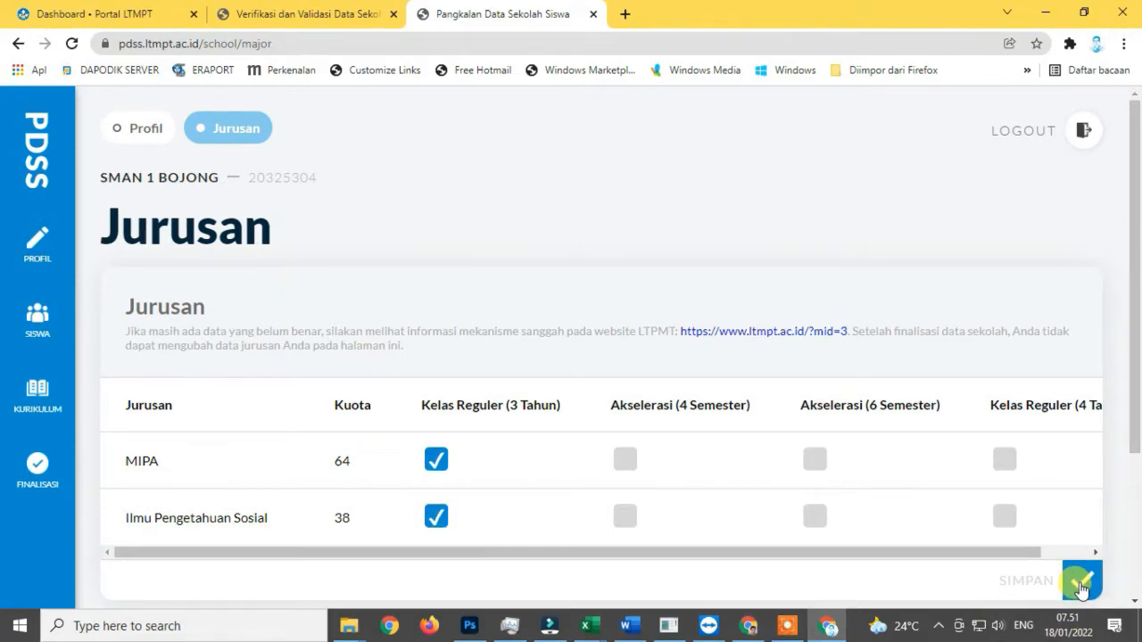
pyautogui.click(1081, 587)
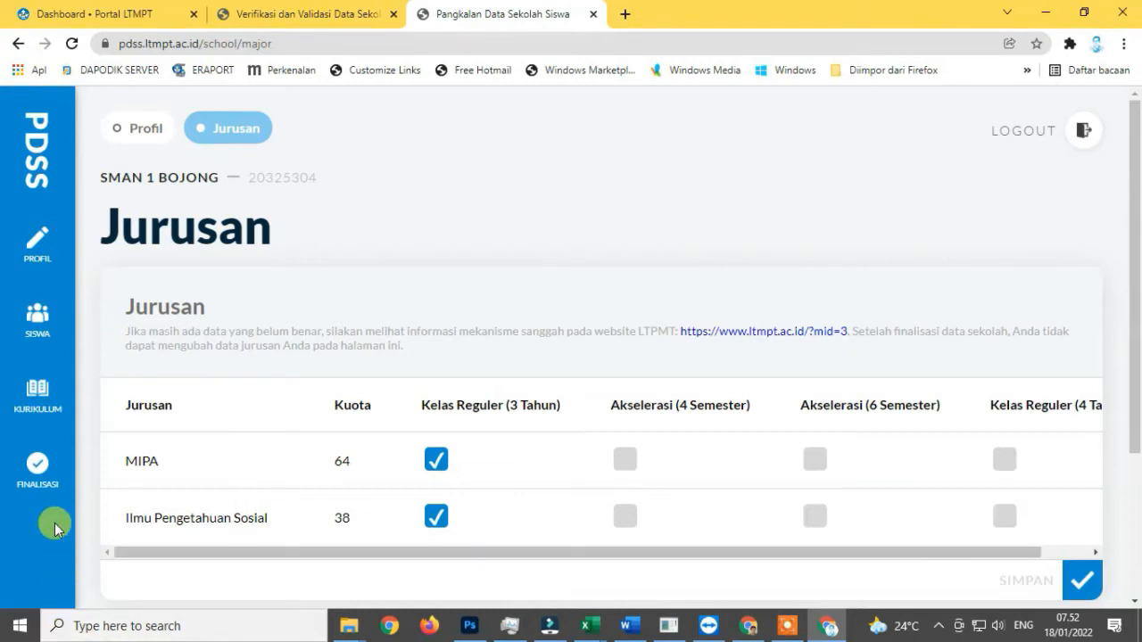
# Accept the statement of responsibility under Finalisasi Data Sekolah and finalize the school data.
pyautogui.click(38, 468)
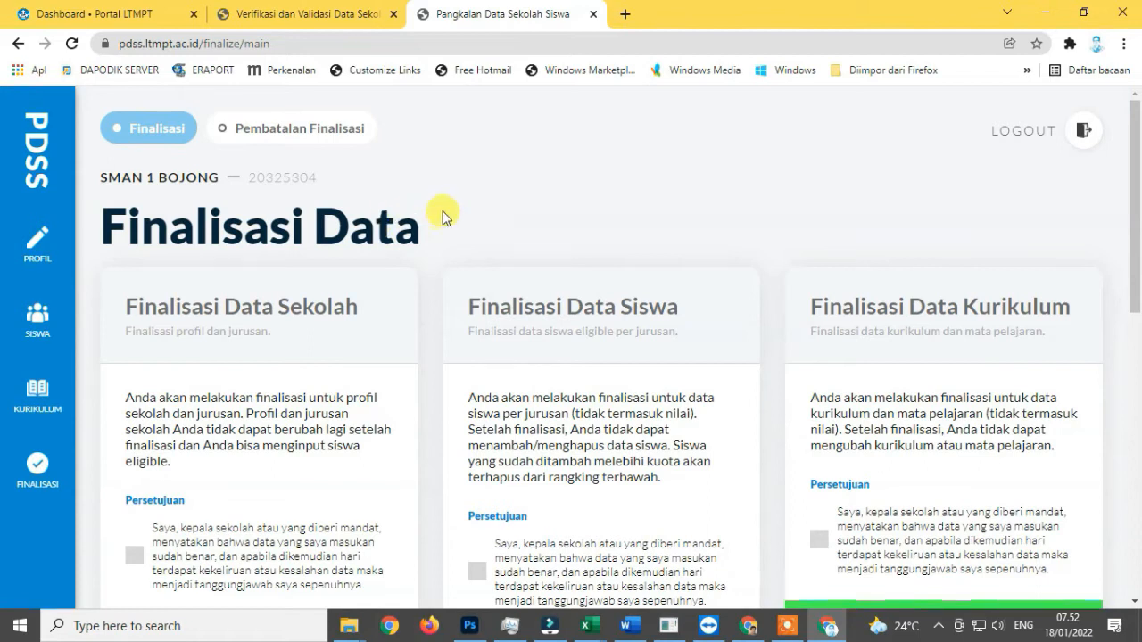
pyautogui.scroll(-1, 451, 210)
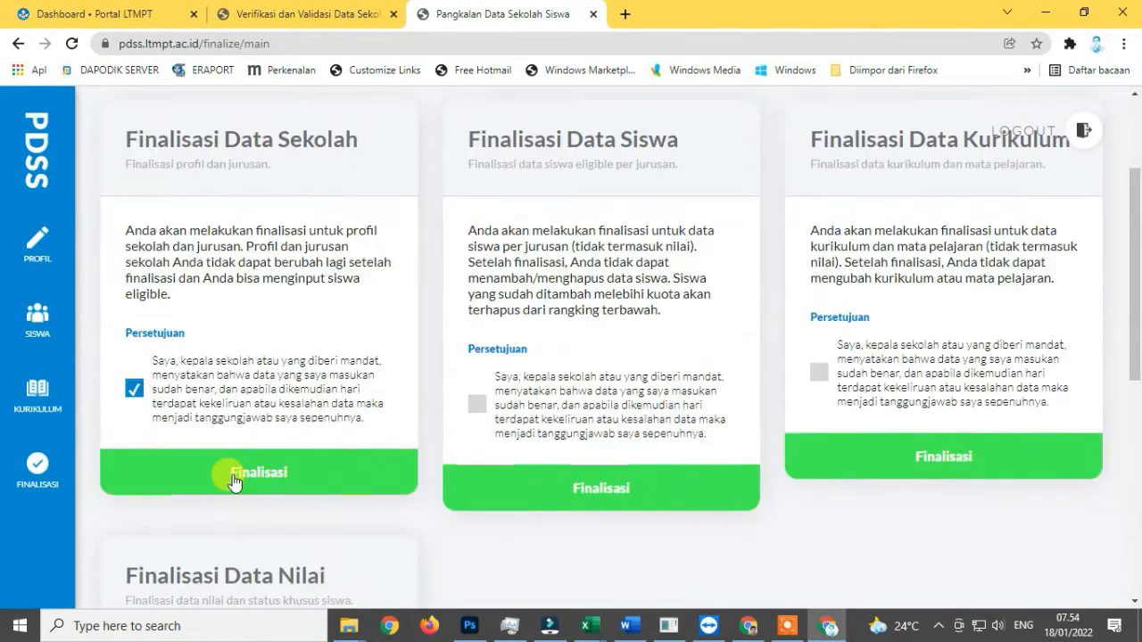
pyautogui.click(234, 481)
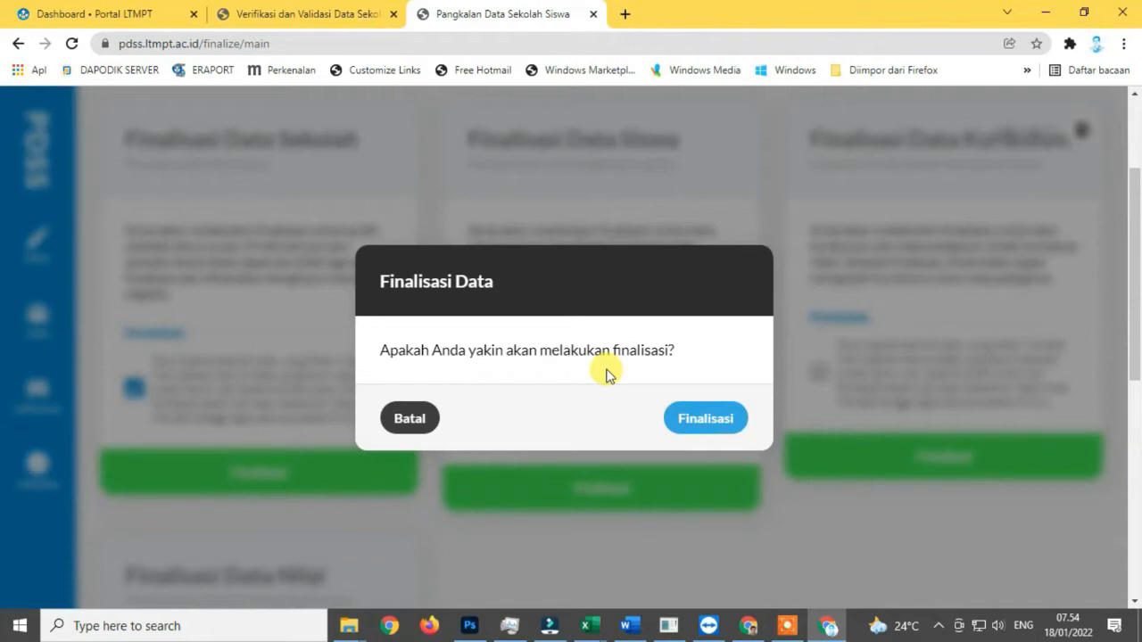
pyautogui.click(695, 421)
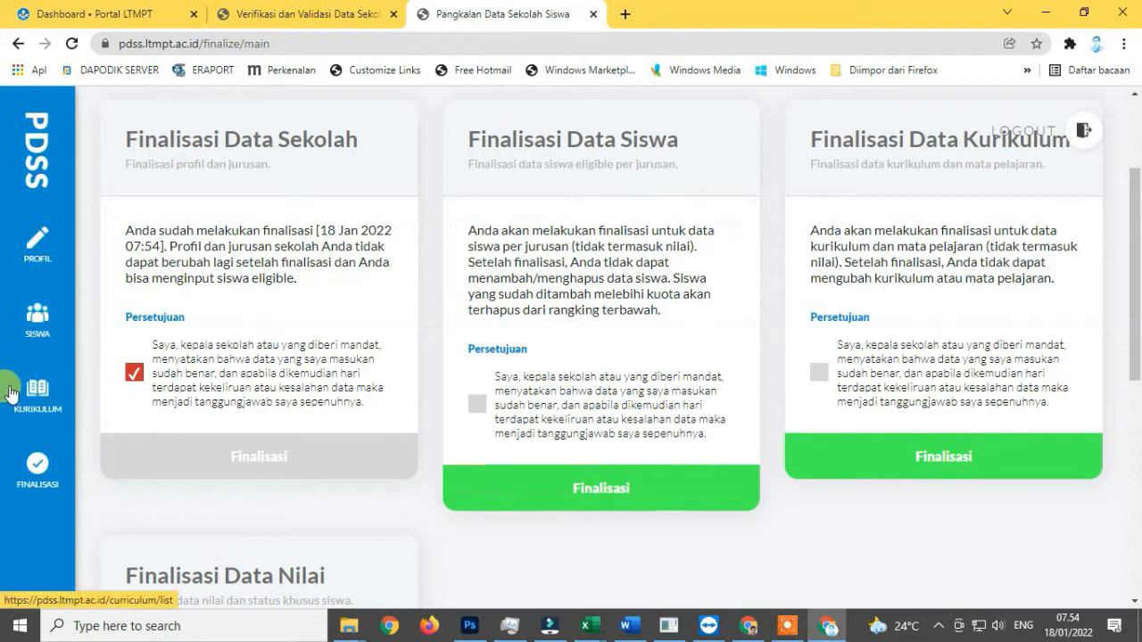
# Download the template for importing students into a major and save it as major-template-ipa.csv in the UNGGAH_DATA folder.
pyautogui.click(34, 343)
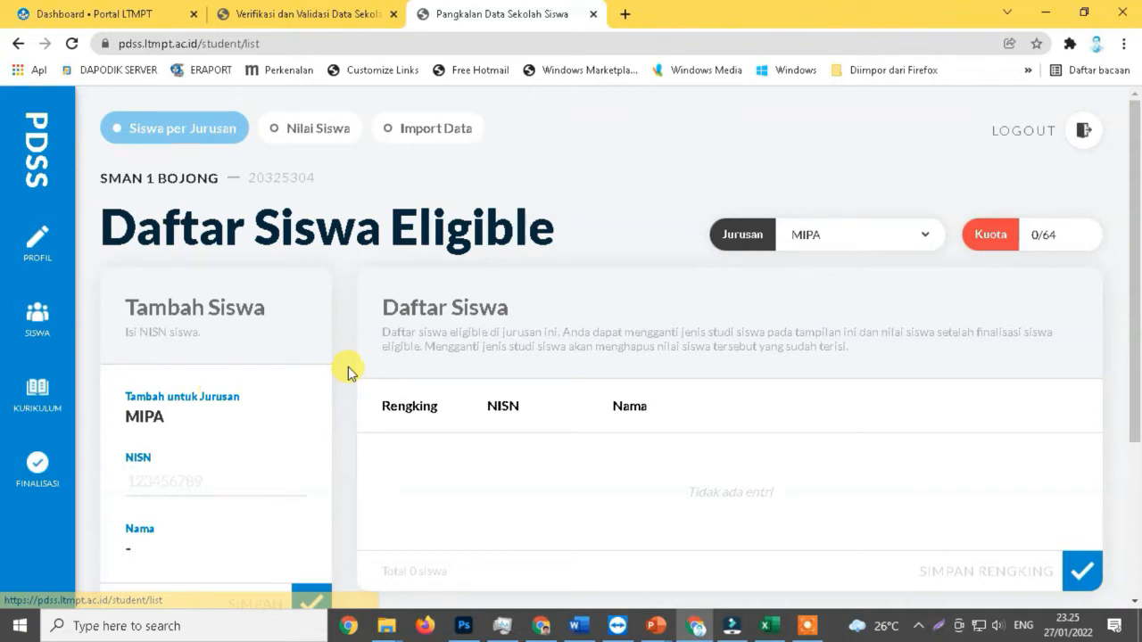
pyautogui.click(438, 137)
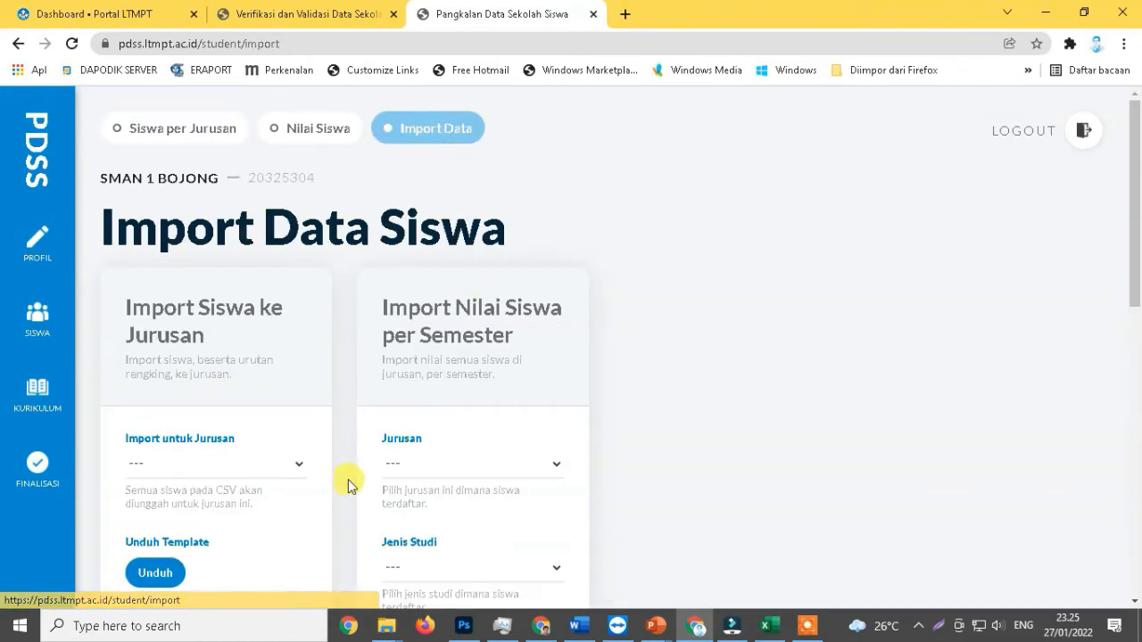
pyautogui.click(155, 572)
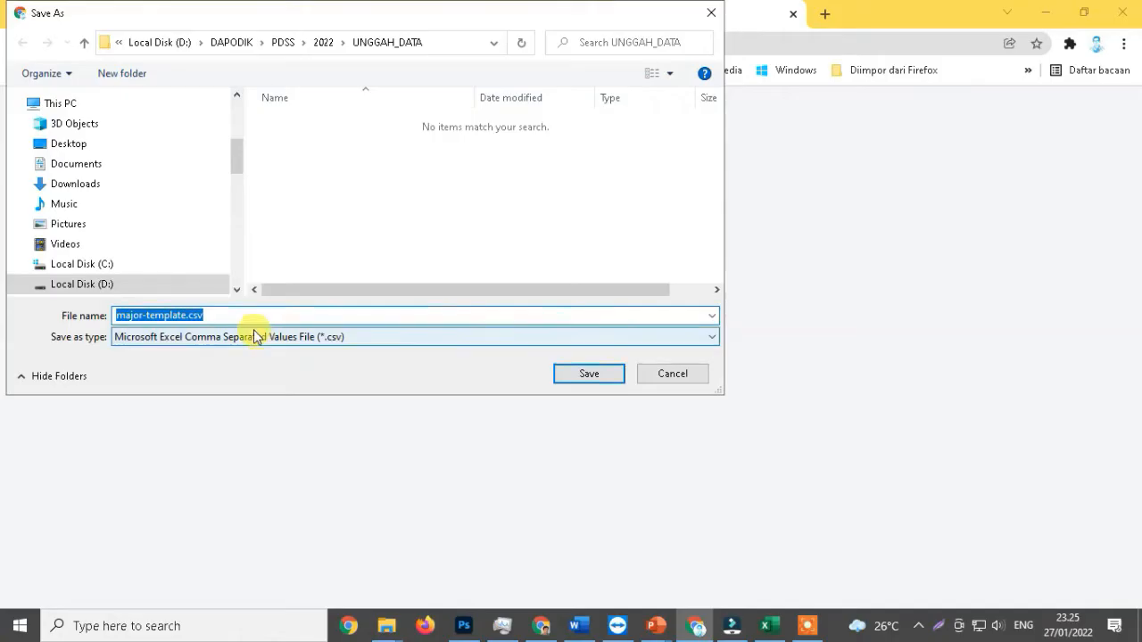
pyautogui.click(600, 343)
pyautogui.write('-ipa')
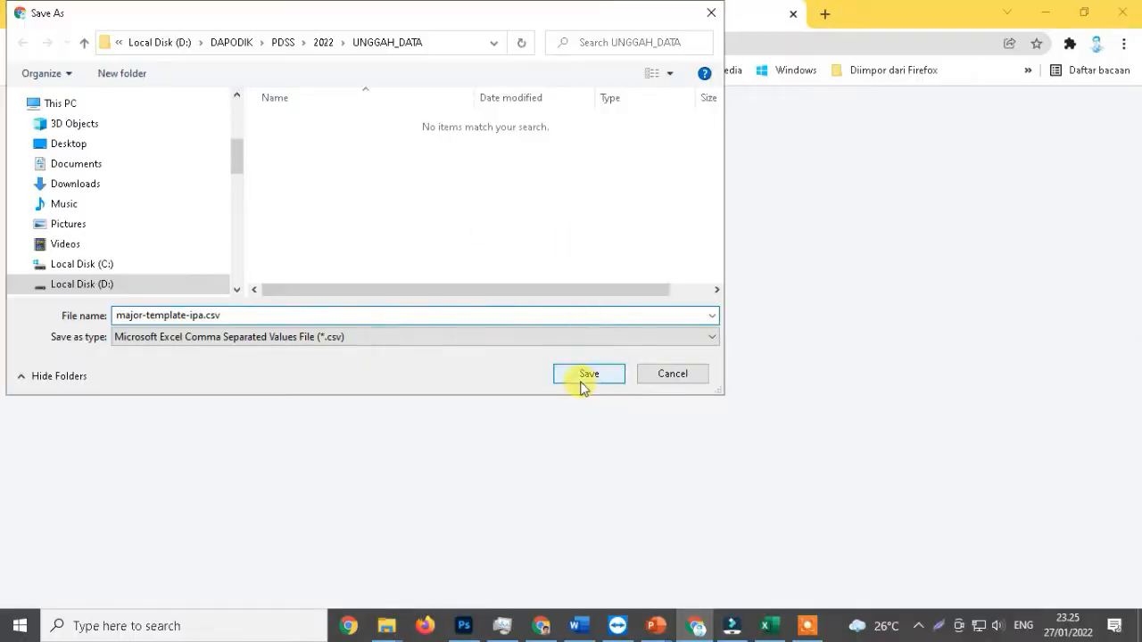
pyautogui.click(580, 383)
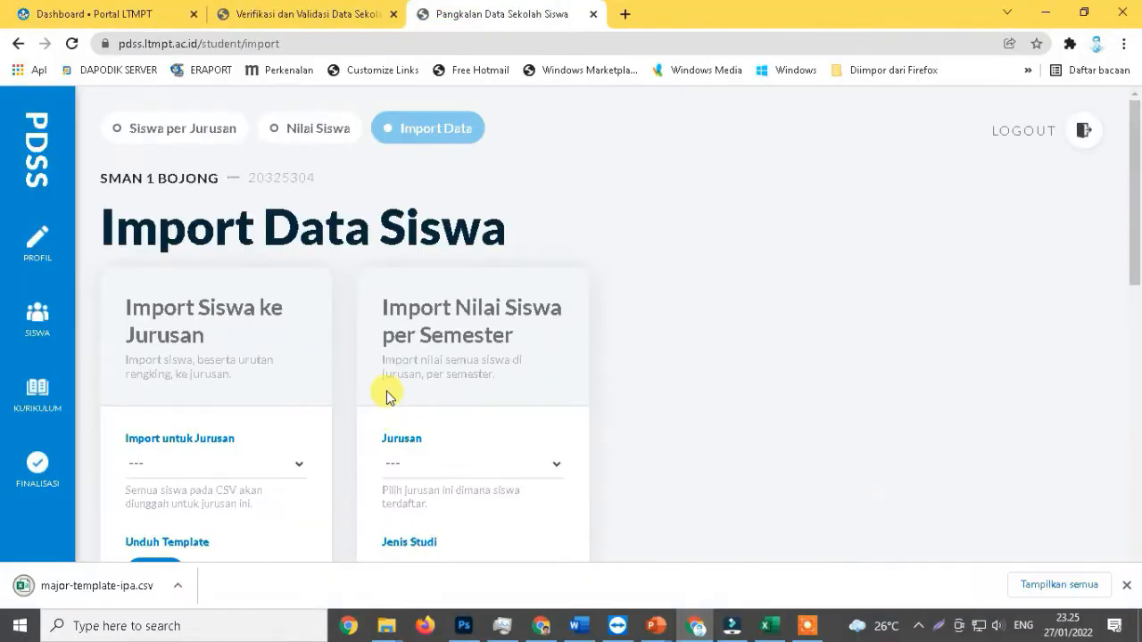
# Download the same student import template again and save it as major-template-ips.csv.
pyautogui.click(158, 571)
pyautogui.click(187, 314)
pyautogui.write('-ips.csv')
pyautogui.click(581, 377)
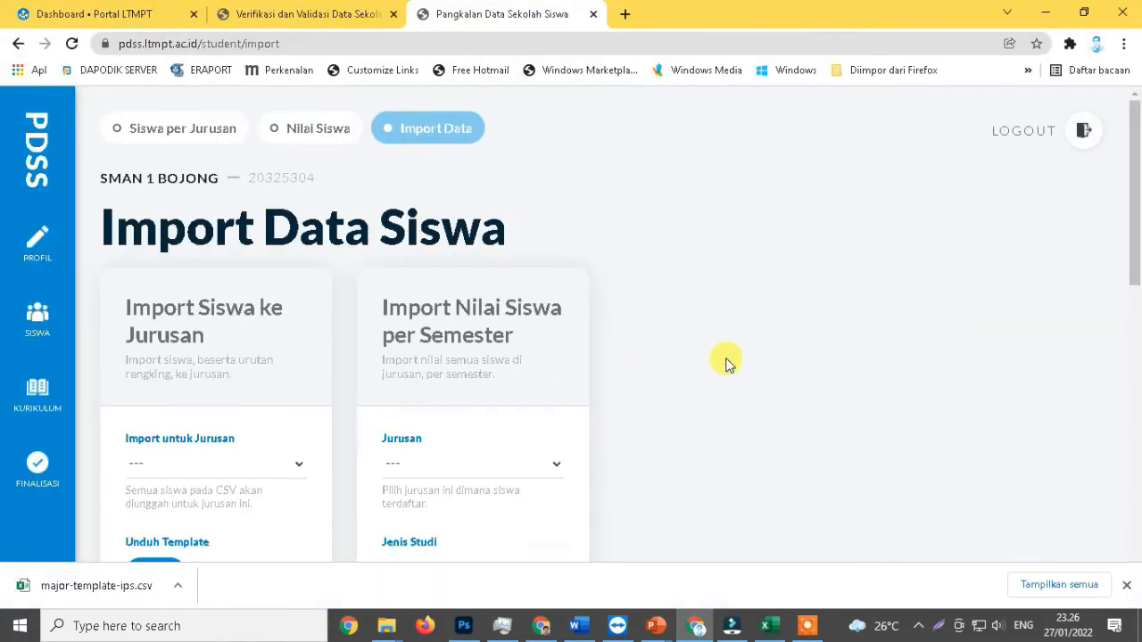
# Open major-template-ipa.csv from the UNGGAH_DATA folder in Excel and clear the sample NISN entries in A2:A3.
pyautogui.click(386, 625)
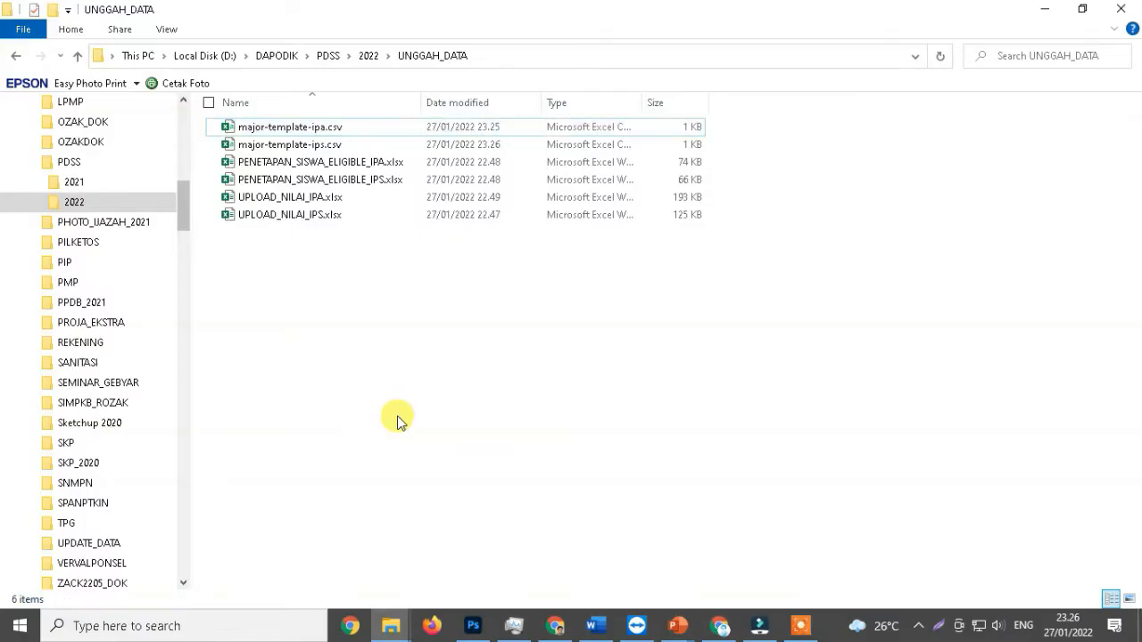
pyautogui.doubleClick(234, 127)
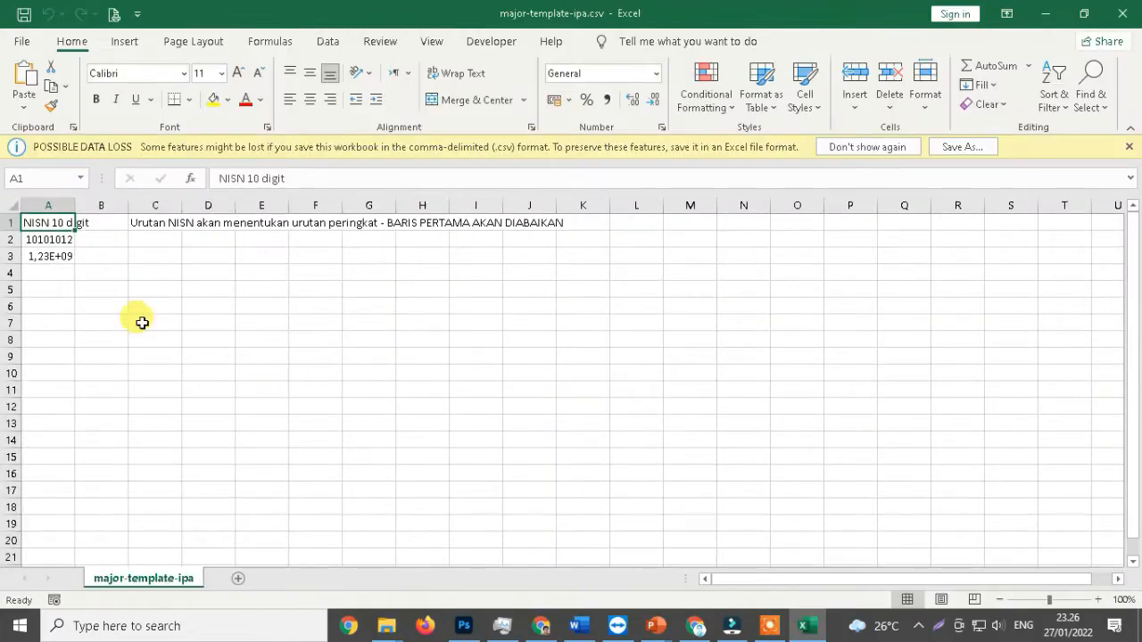
pyautogui.moveTo(47, 239); pyautogui.dragTo(45, 255)
pyautogui.press('Delete')
pyautogui.click(60, 241)
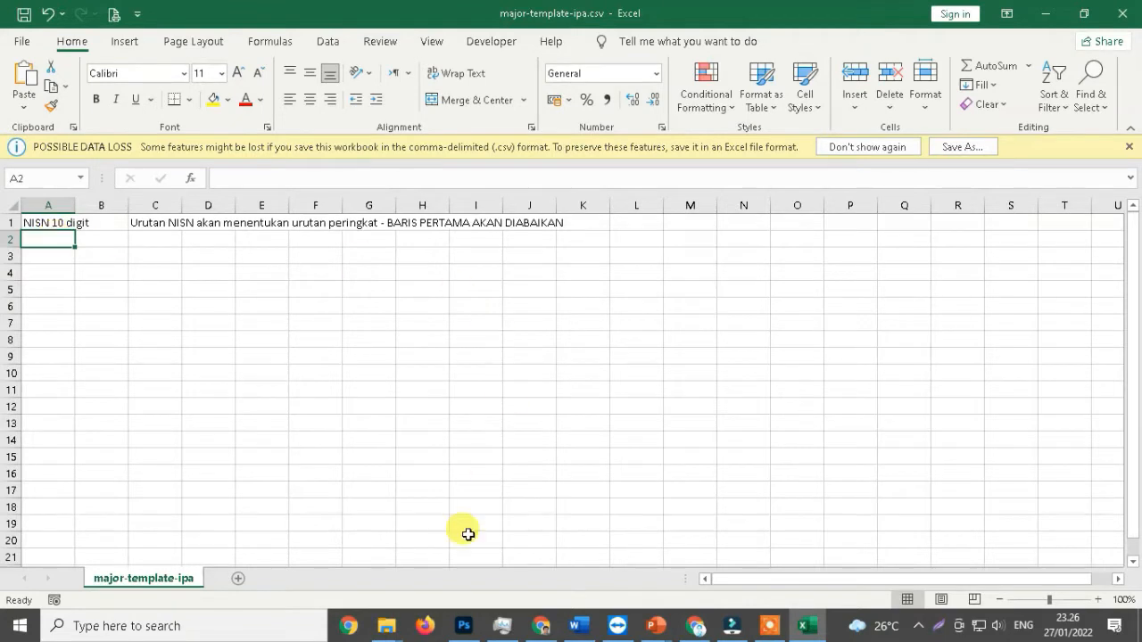
# Open PENETAPAN_SISWA_ELIGIBLE_IPA.xlsx and copy all student NISNs in B16:B79 of Sheet2.
pyautogui.moveTo(385, 624)
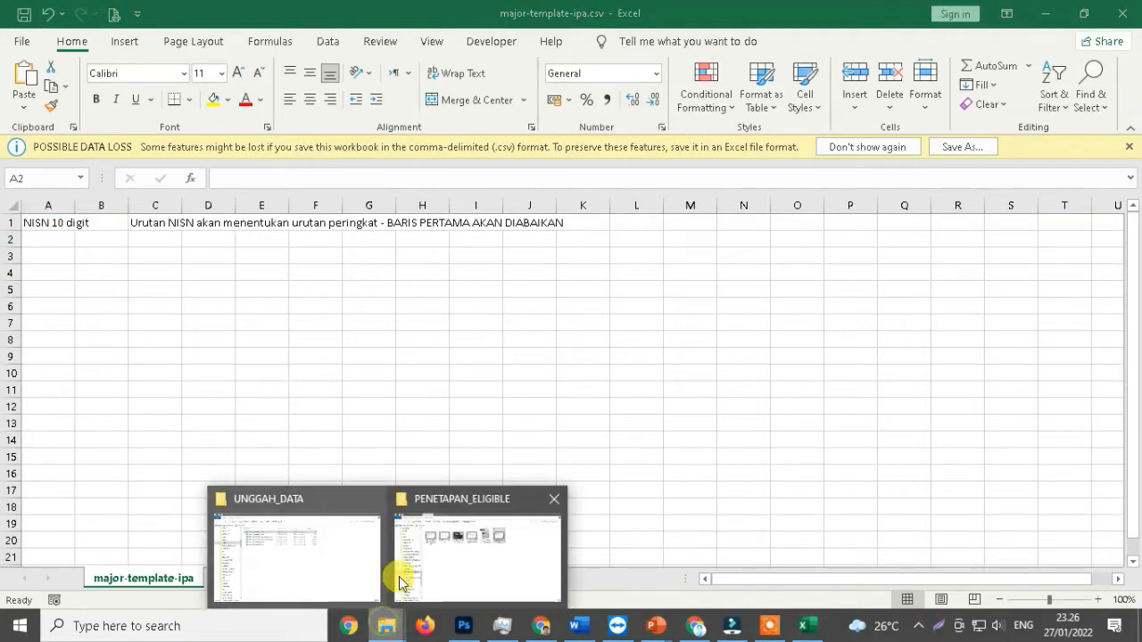
pyautogui.click(340, 561)
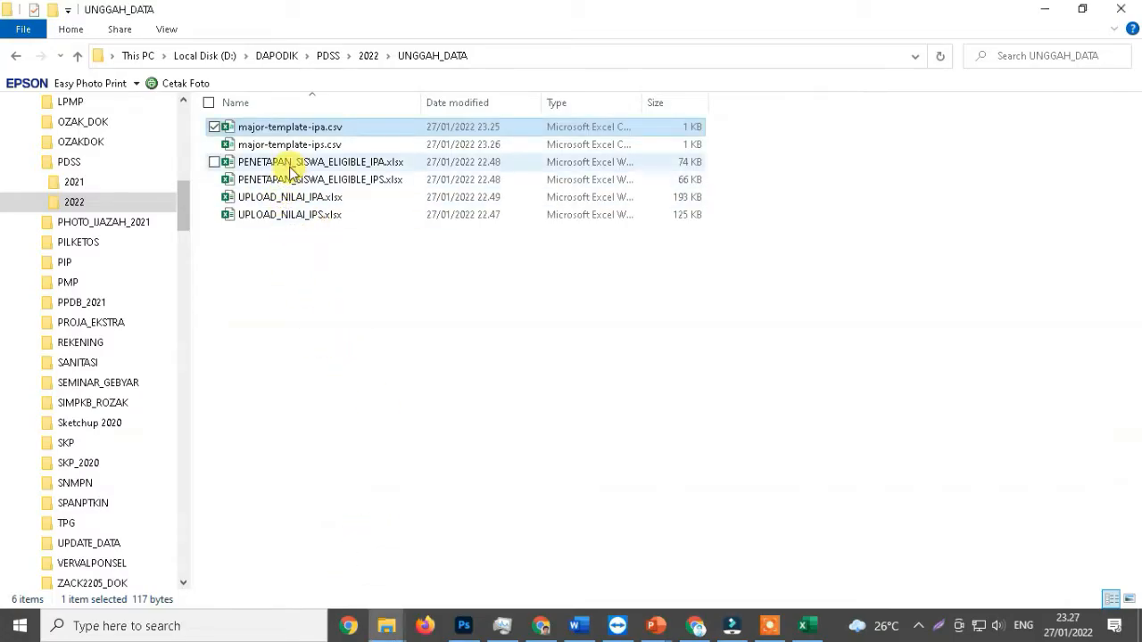
pyautogui.hotkey('alt', 'Tab')
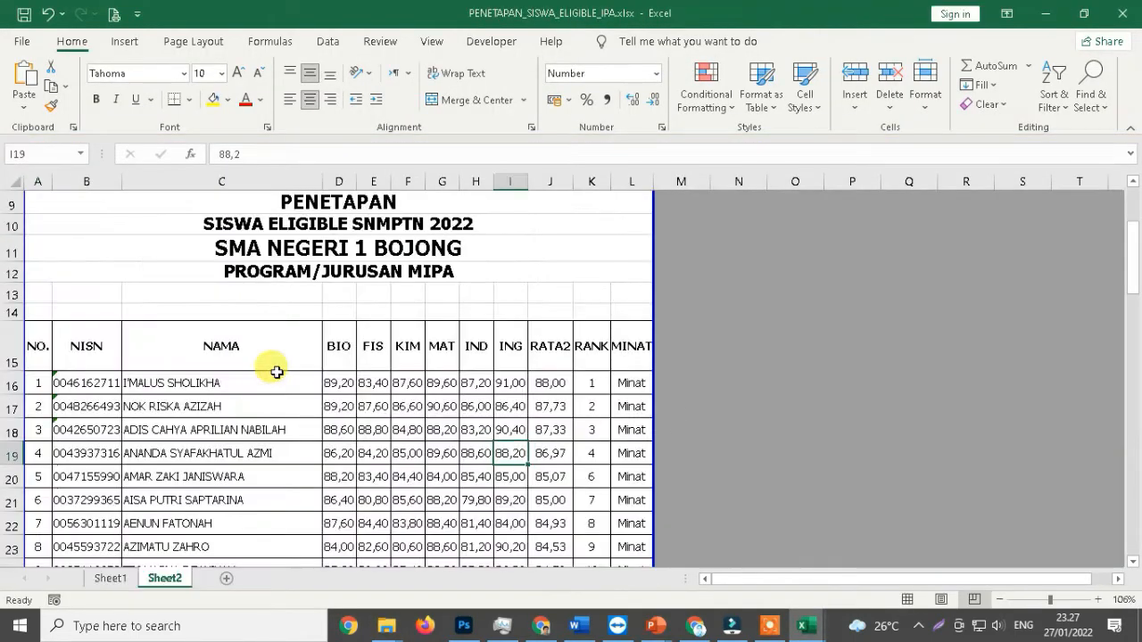
pyautogui.click(89, 383)
pyautogui.scroll(-12, 129, 458)
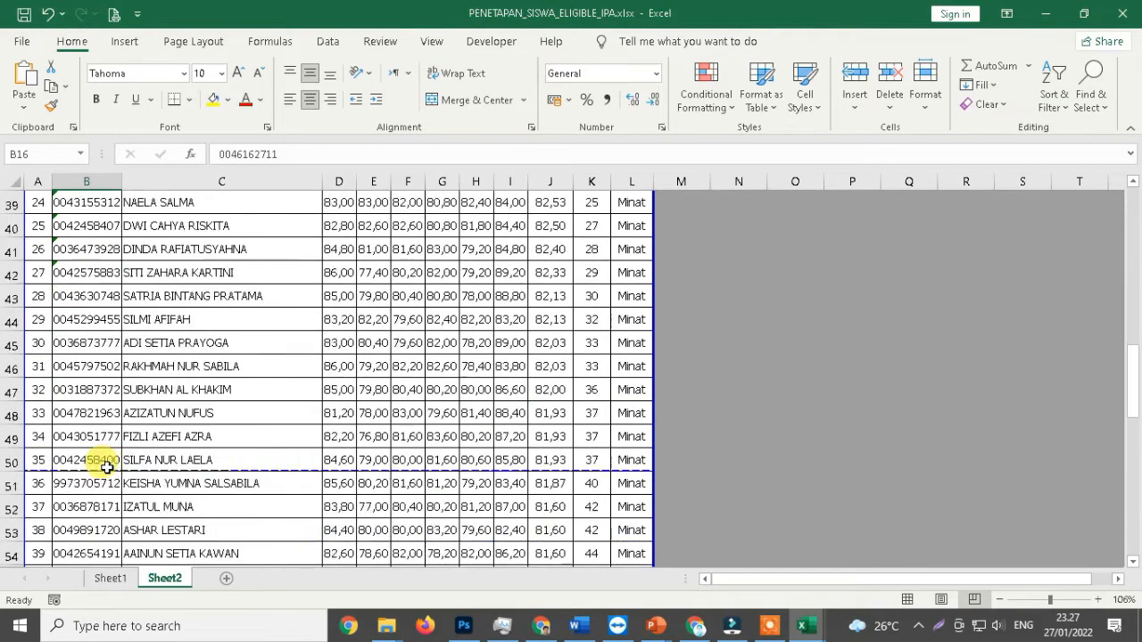
pyautogui.hotkey('ctrl', 'shift', 'Down')
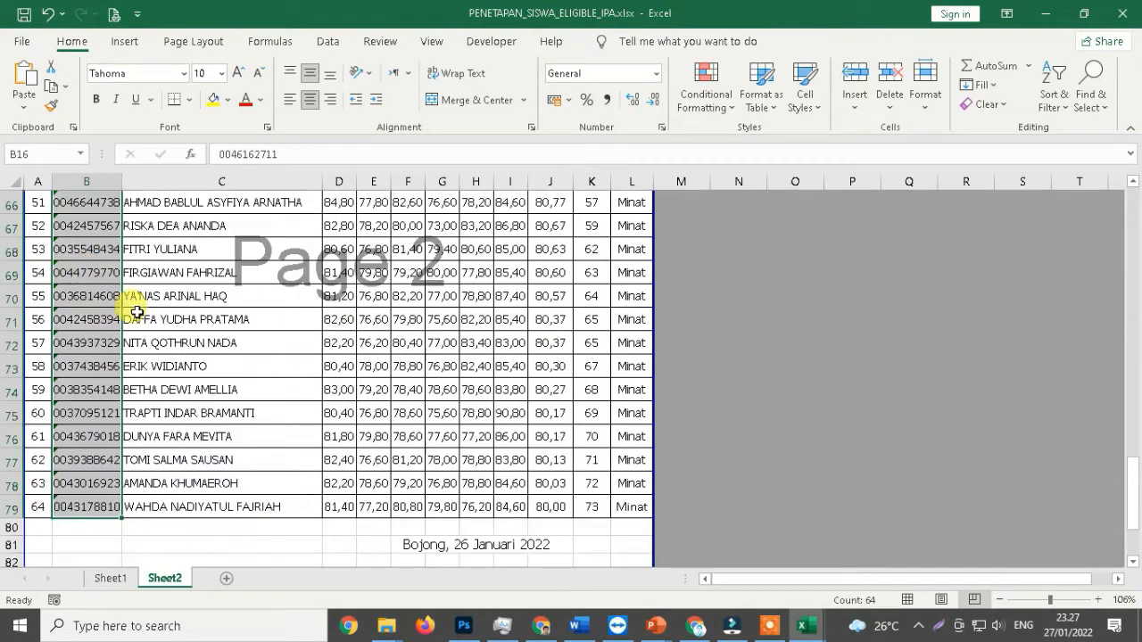
pyautogui.click(51, 89)
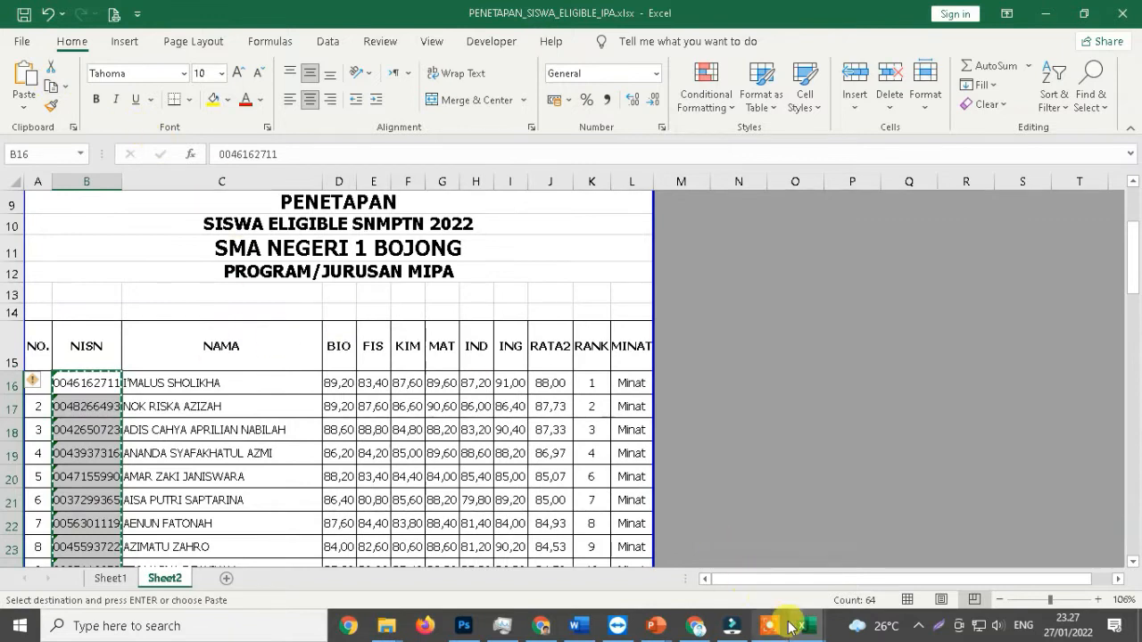
# Paste the copied NISNs as values only into major-template-ipa.csv, starting at cell A2.
pyautogui.moveTo(799, 626)
pyautogui.click(737, 563)
pyautogui.click(44, 244)
pyautogui.rightClick(41, 240)
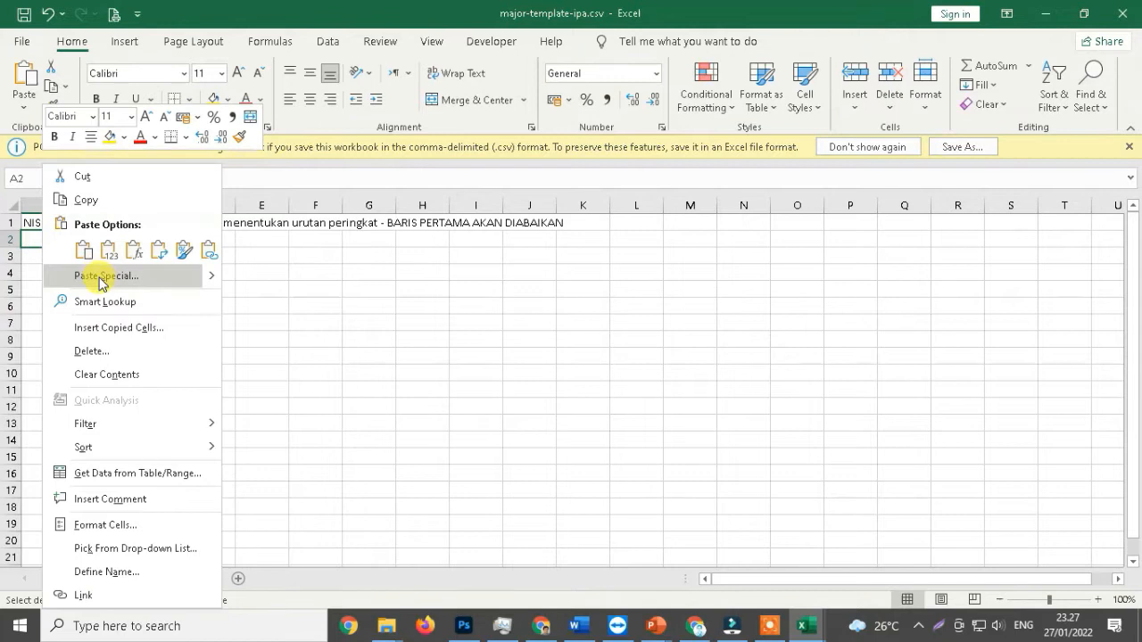
pyautogui.click(102, 274)
pyautogui.click(47, 211)
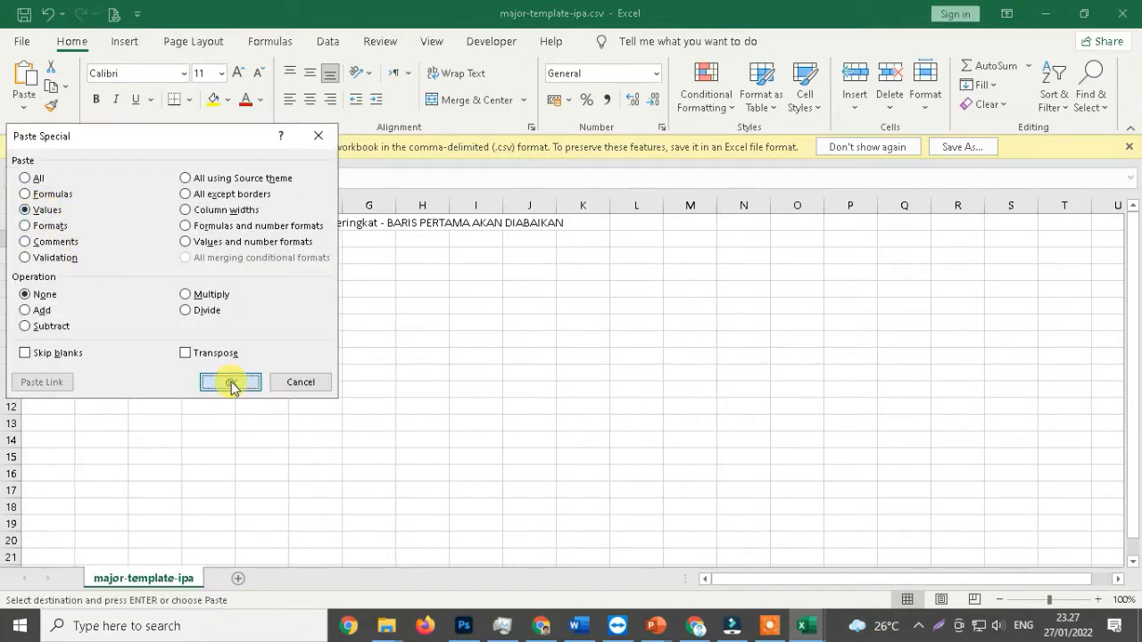
pyautogui.click(230, 381)
# Save and close major-template-ipa.csv, and close the IPA eligible-students workbook.
pyautogui.click(1121, 14)
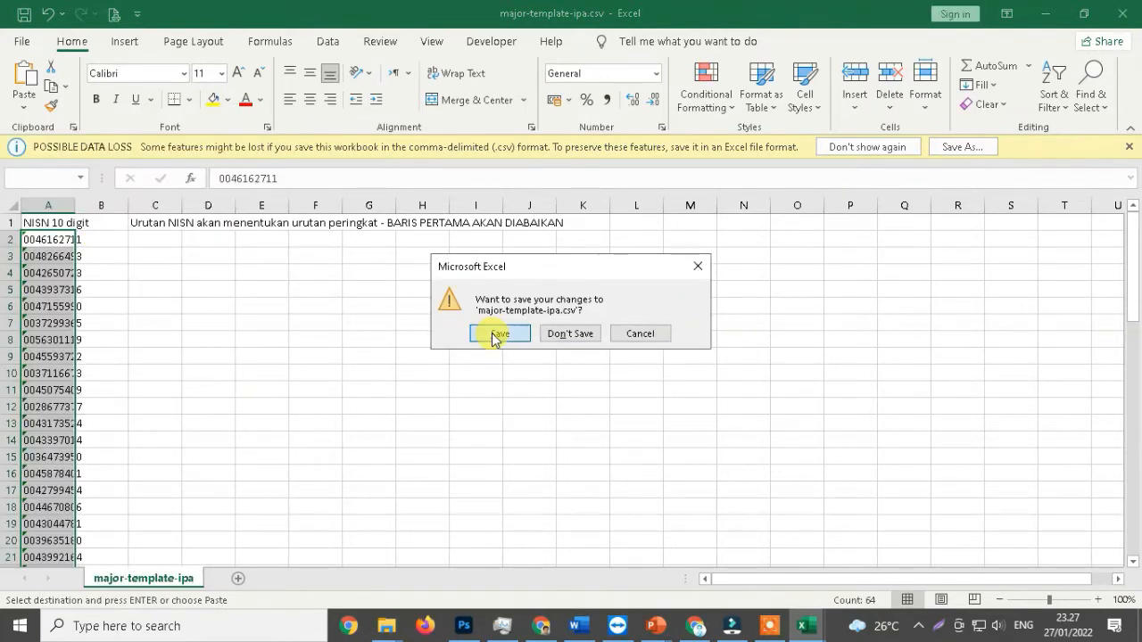
pyautogui.click(498, 334)
pyautogui.click(1121, 13)
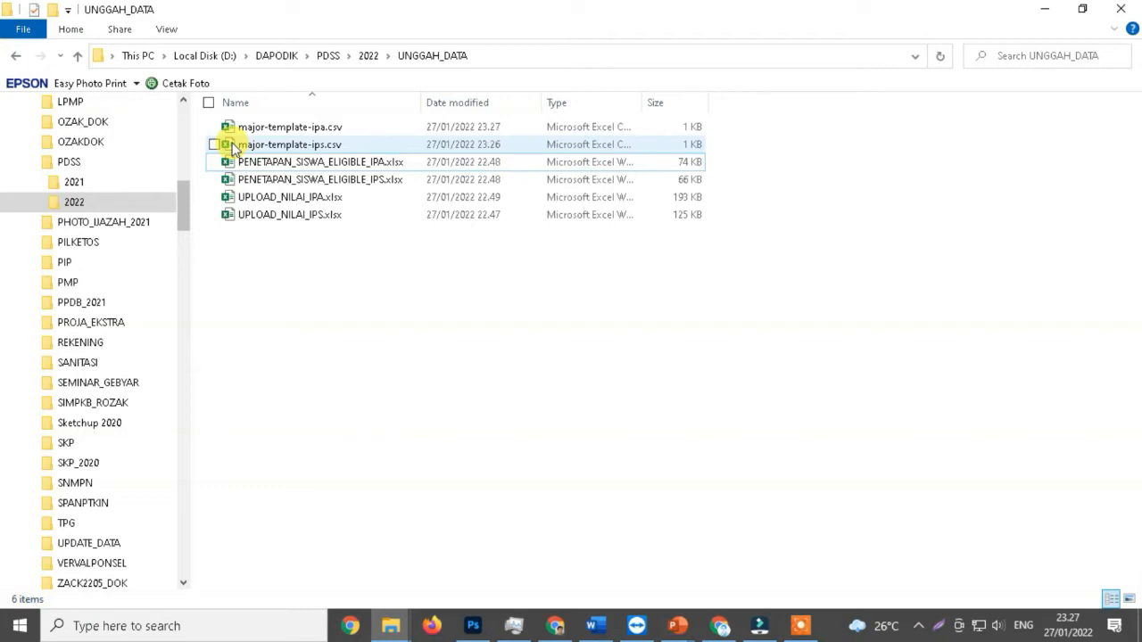
# Open major-template-ips.csv and PENETAPAN_SISWA_ELIGIBLE_IPS.xlsx, and copy all student NISNs from B16 downward in the eligible-students sheet.
pyautogui.doubleClick(234, 148)
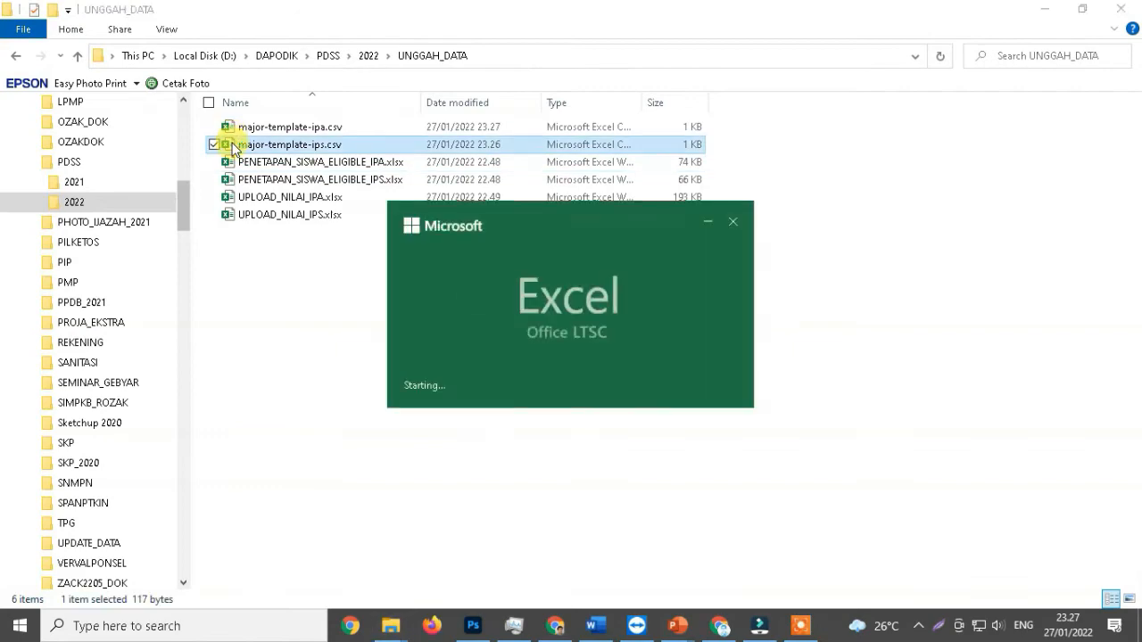
pyautogui.click(383, 624)
pyautogui.doubleClick(234, 178)
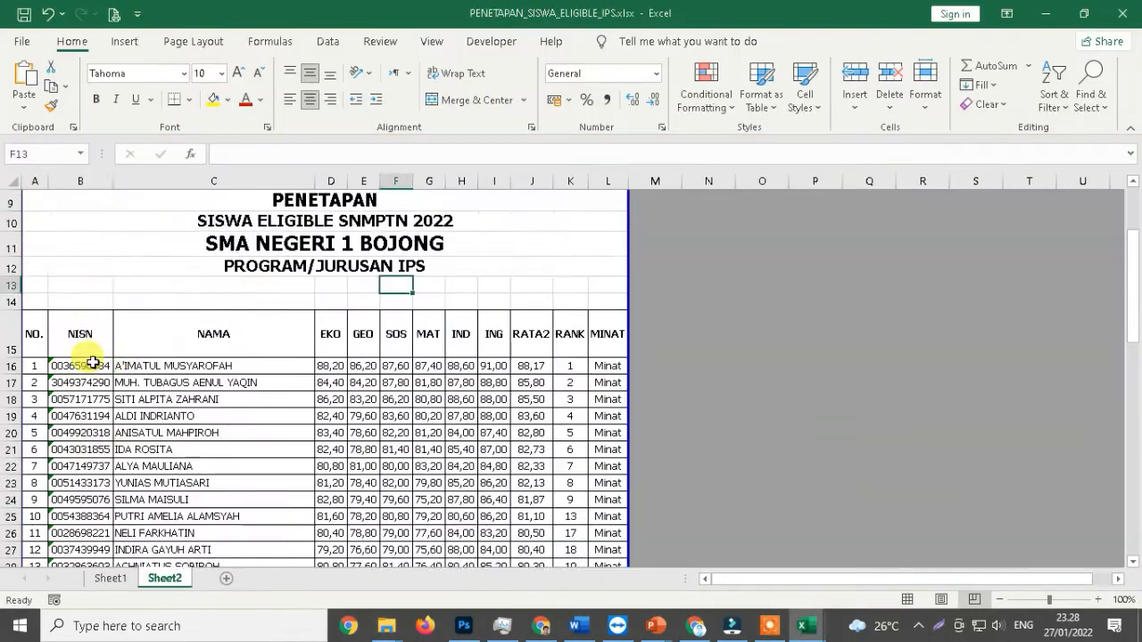
pyautogui.click(93, 363)
pyautogui.scroll(-11, 89, 370)
pyautogui.keyDown('shift'); pyautogui.click(82, 380); pyautogui.keyUp('shift')
pyautogui.hotkey('ctrl', 'c')
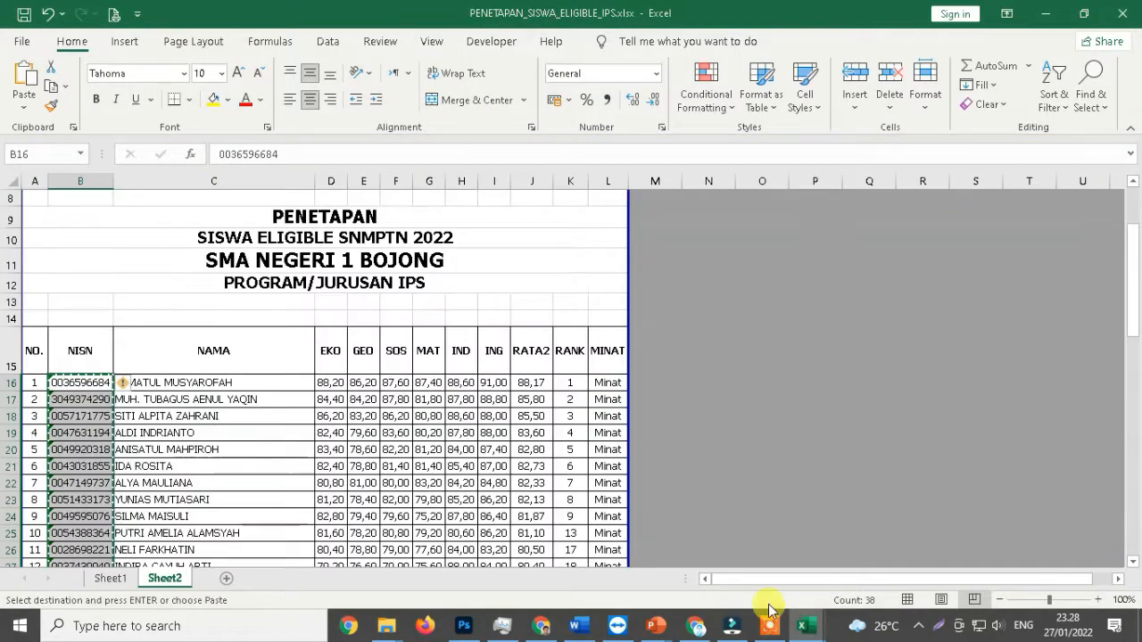
# Paste the copied IPS NISNs as values only into major-template-ips.csv, starting at cell A2.
pyautogui.click(806, 626)
pyautogui.click(714, 553)
pyautogui.rightClick(49, 239)
pyautogui.click(100, 260)
pyautogui.doubleClick(42, 215)
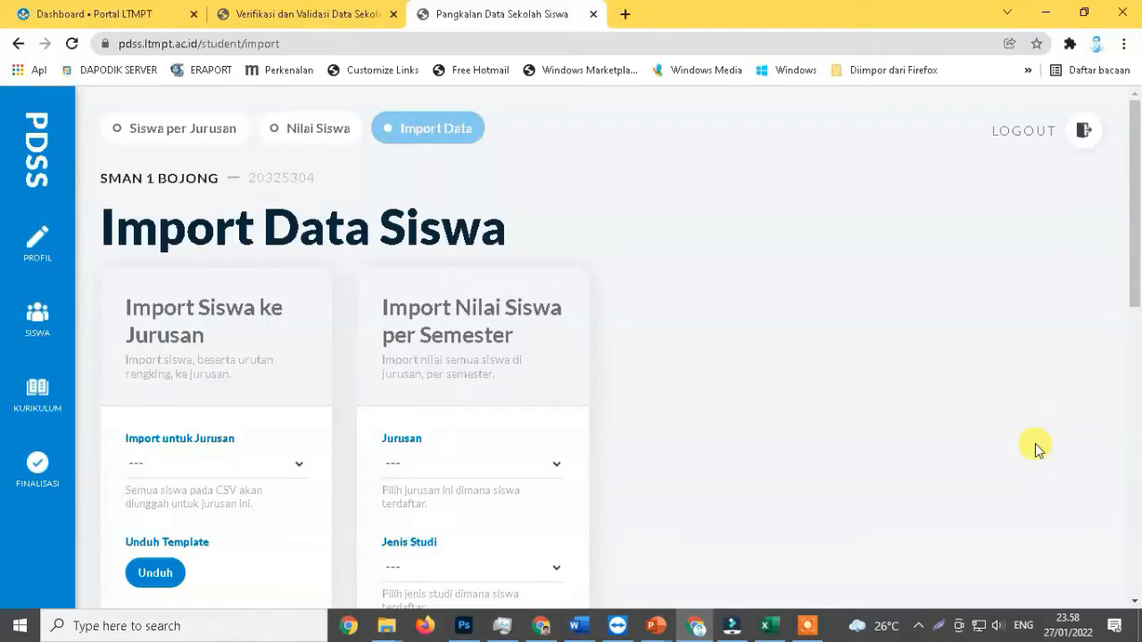
# Close the Verifikasi dan Validasi and Portal LTMPT dashboard pages in the browser.
pyautogui.click(393, 14)
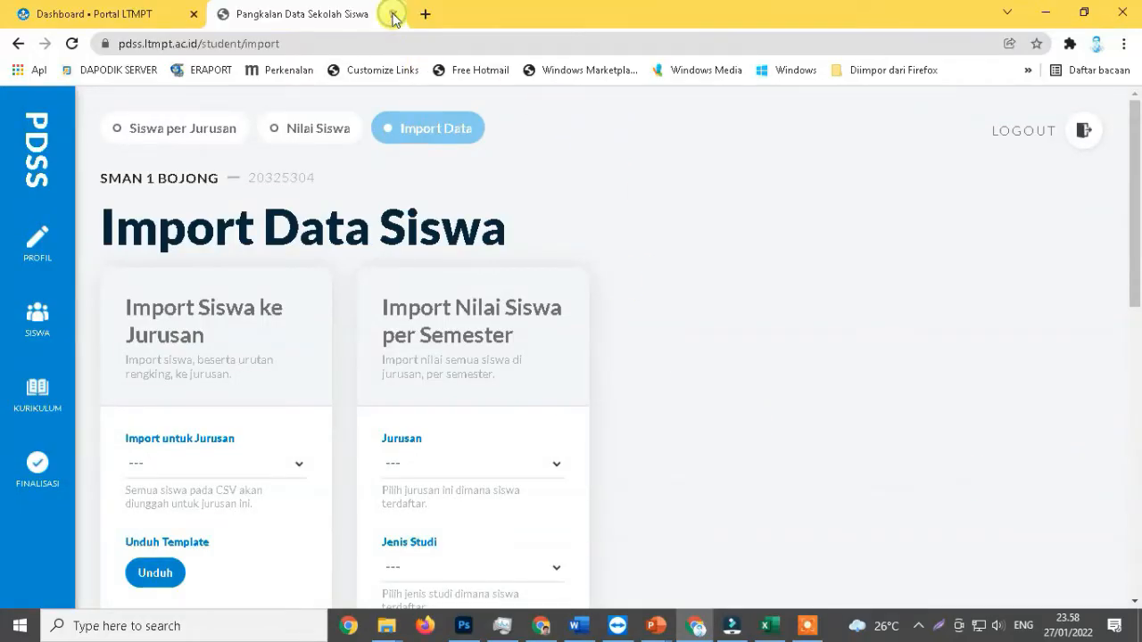
pyautogui.click(193, 14)
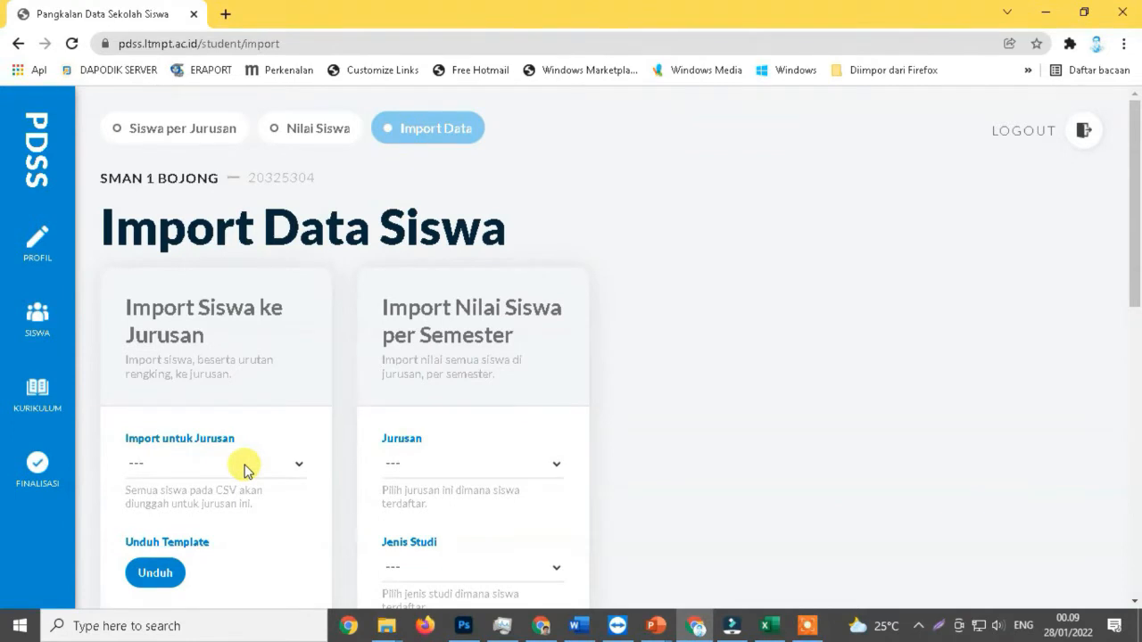
# Select MIPA as the major for the student import and try to upload major-template-ipa.csv.
pyautogui.click(247, 470)
pyautogui.click(190, 509)
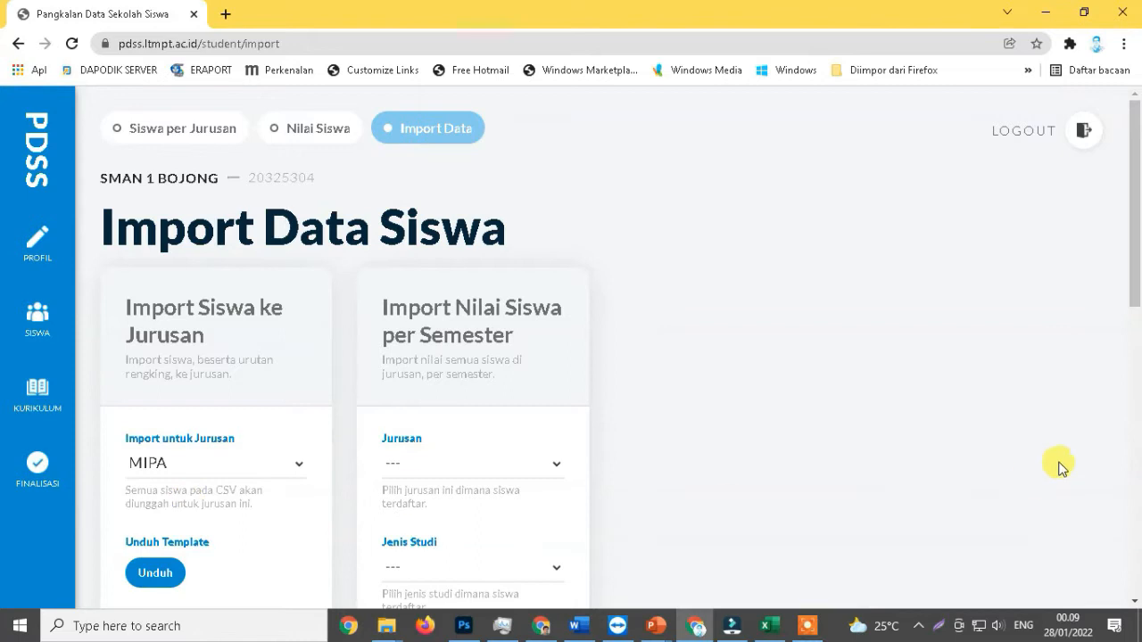
pyautogui.moveTo(1132, 205); pyautogui.dragTo(1129, 311)
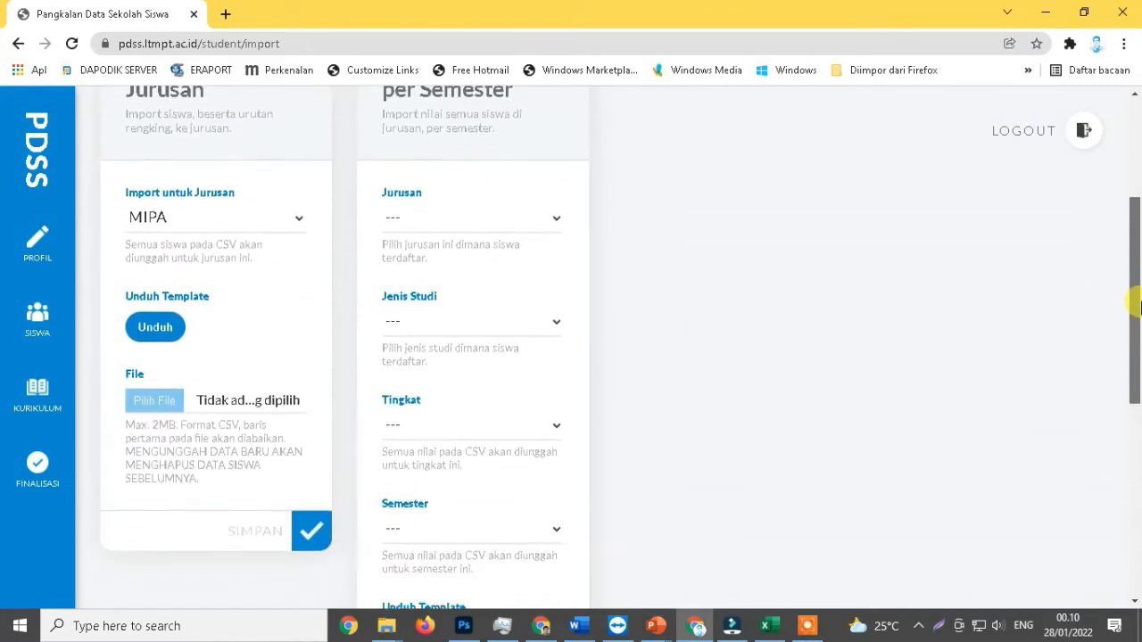
pyautogui.click(150, 390)
pyautogui.click(473, 123)
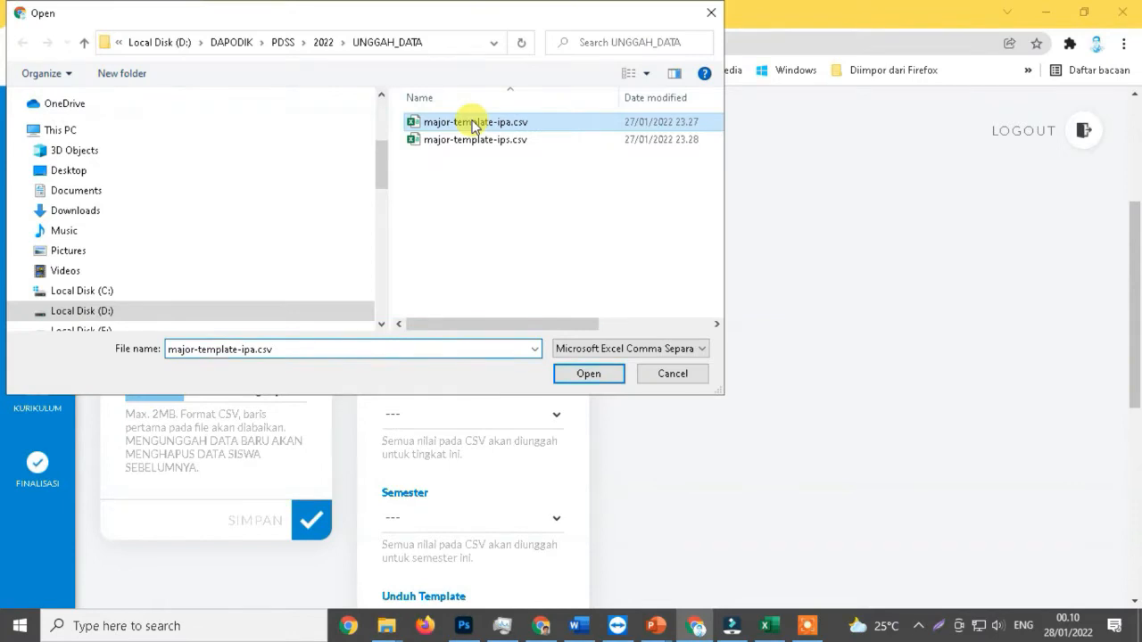
pyautogui.click(584, 373)
pyautogui.click(322, 523)
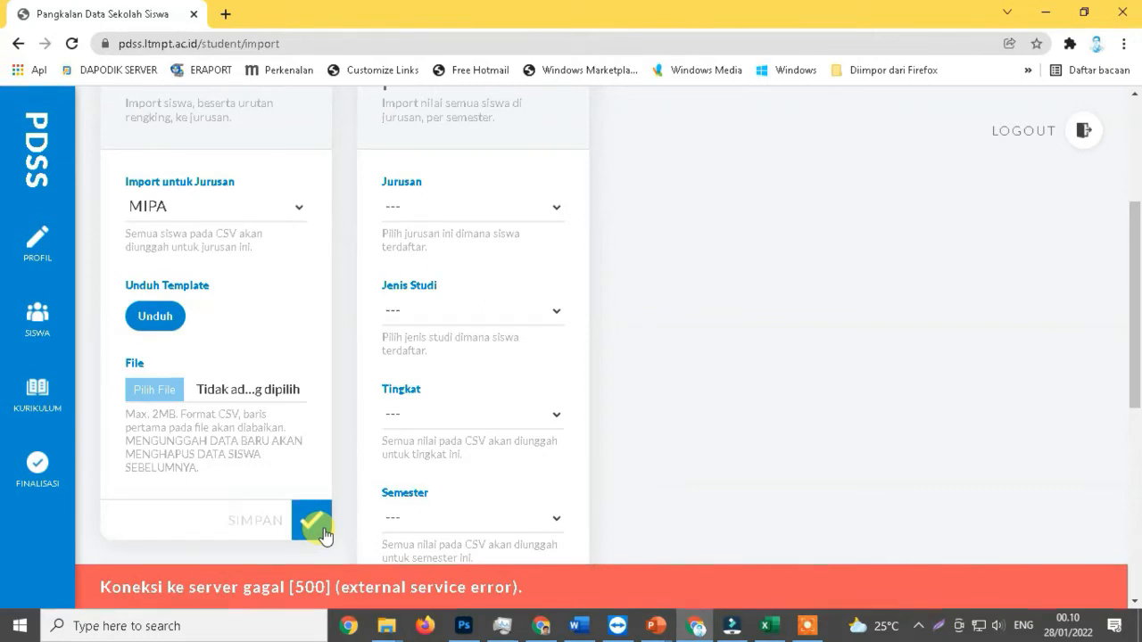
# Attach major-template-ipa.csv again and save the student import for MIPA.
pyautogui.click(148, 396)
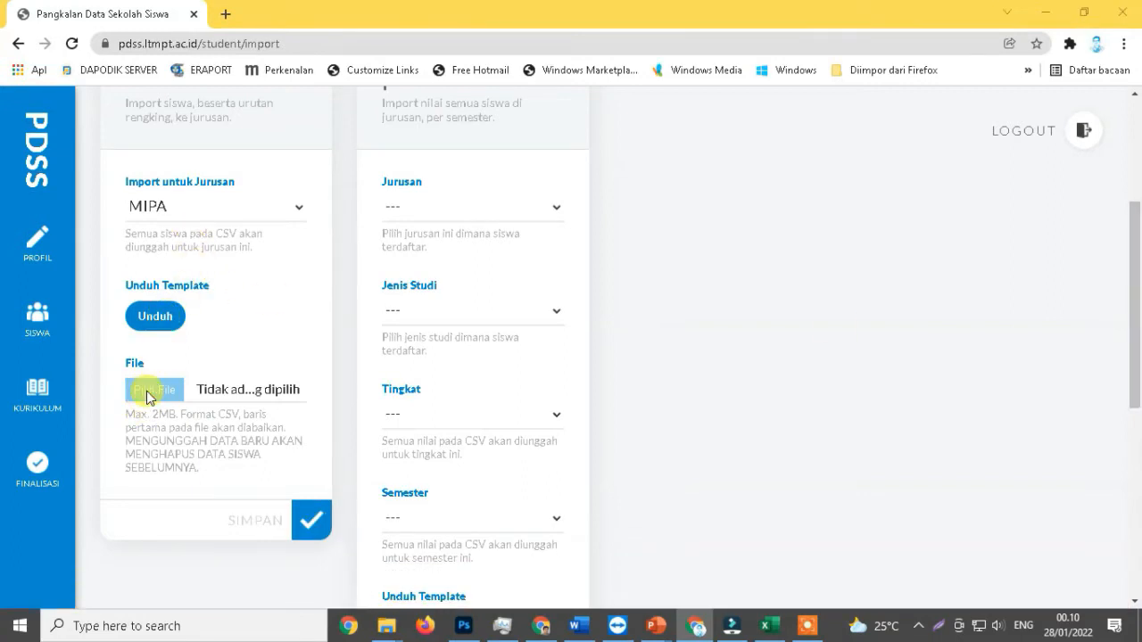
pyautogui.click(473, 121)
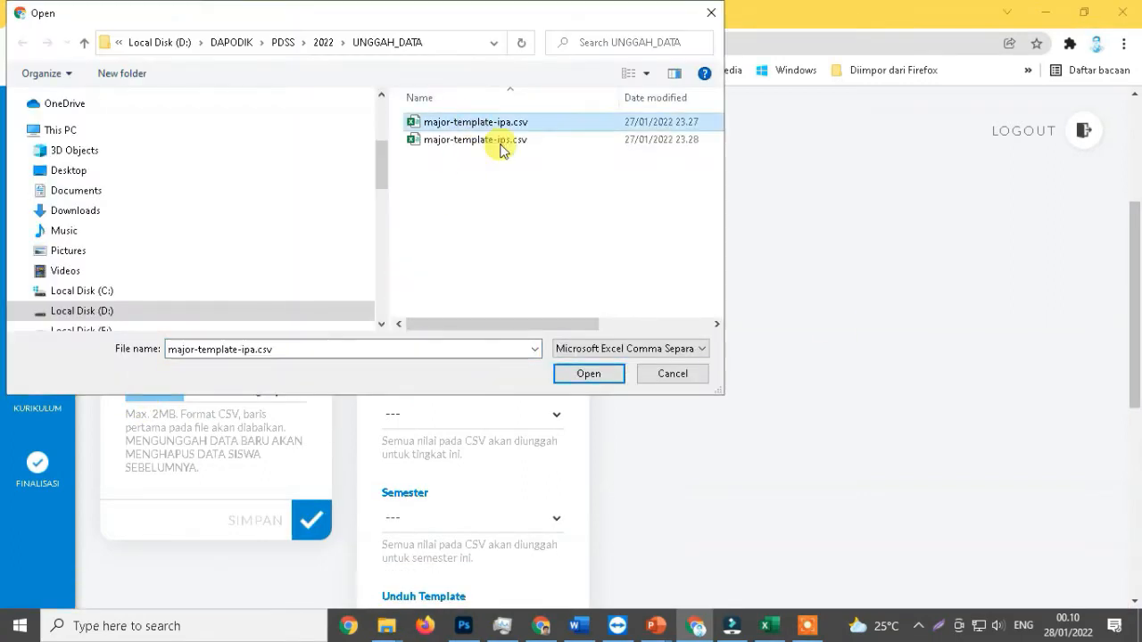
pyautogui.click(588, 374)
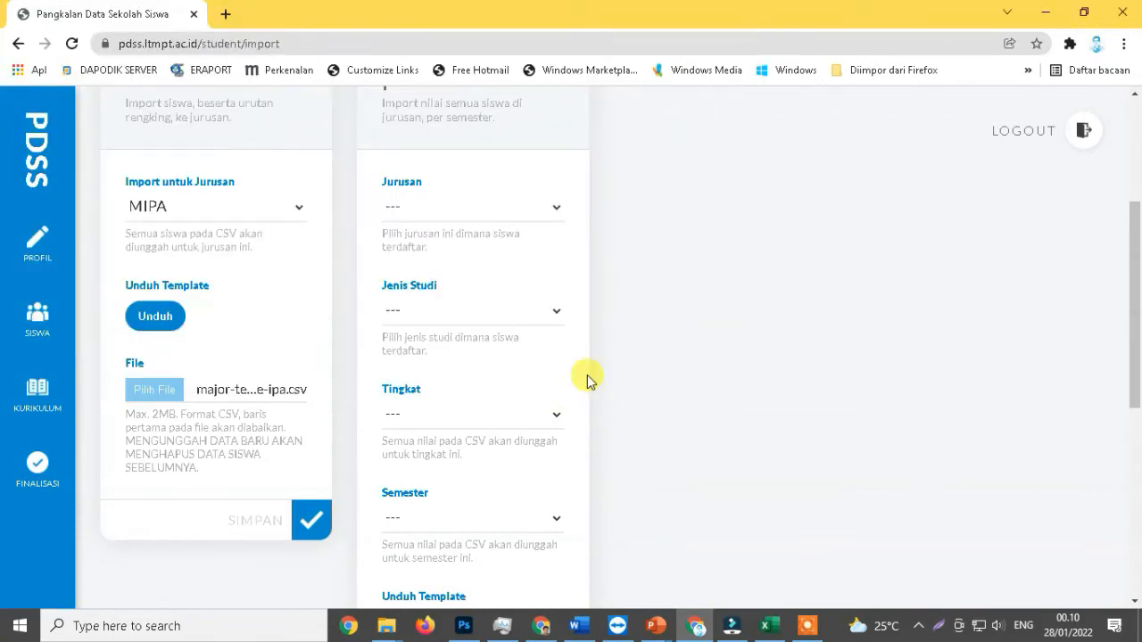
pyautogui.click(312, 522)
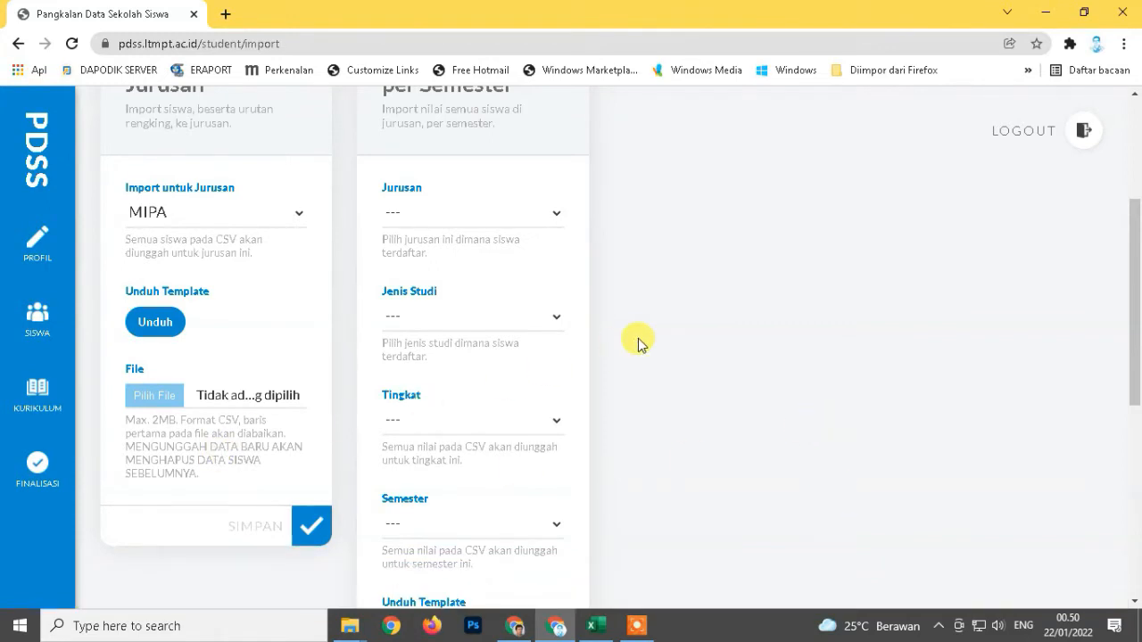
# Import major-template-ips.csv as the student list for the major Ilmu Pengetahuan Sosial.
pyautogui.scroll(1, 732, 333)
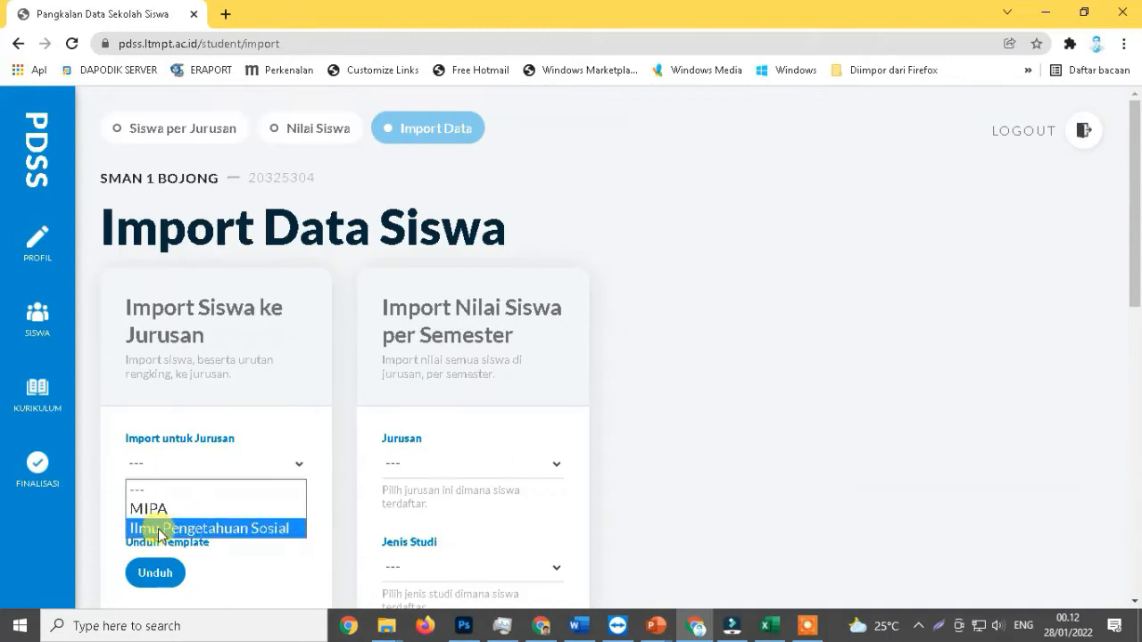
pyautogui.click(179, 527)
pyautogui.scroll(-3, 1129, 312)
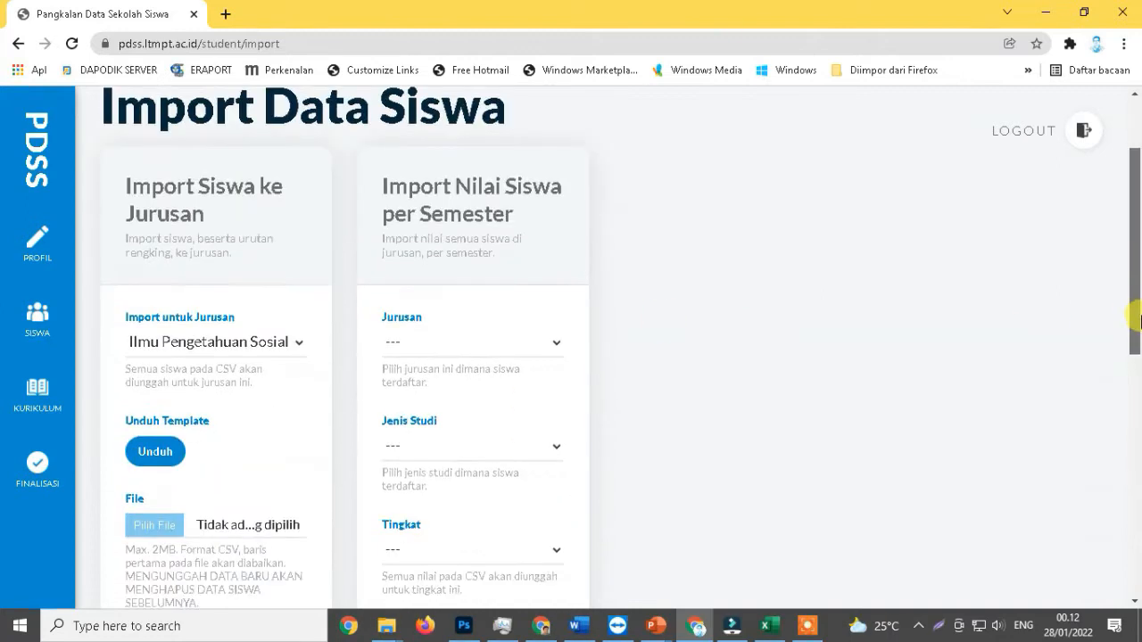
pyautogui.click(153, 392)
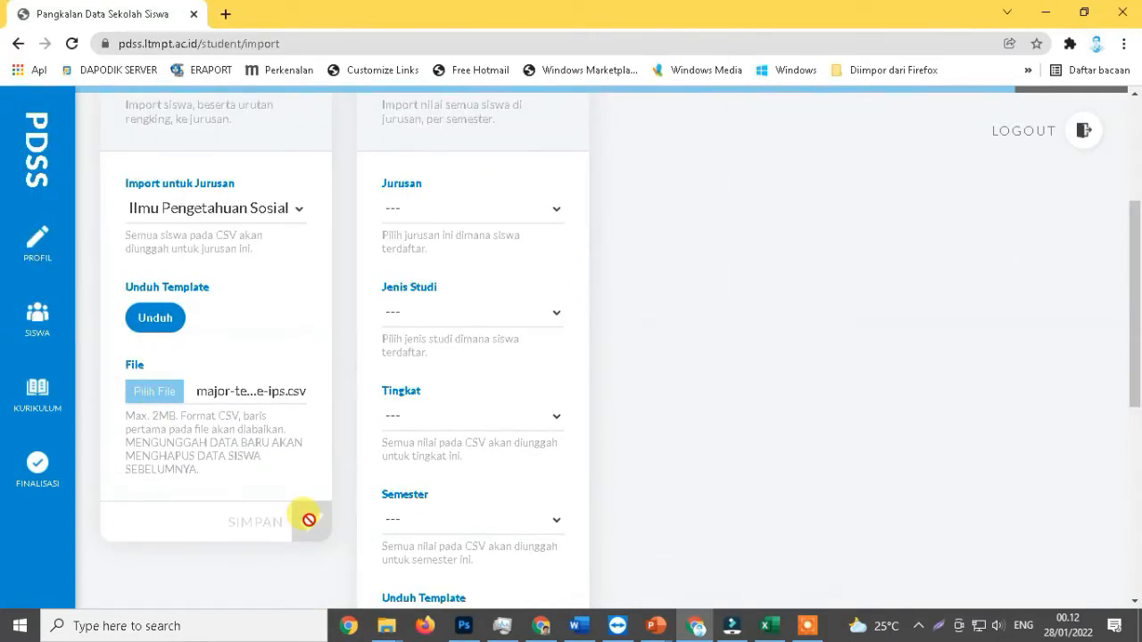
pyautogui.click(309, 522)
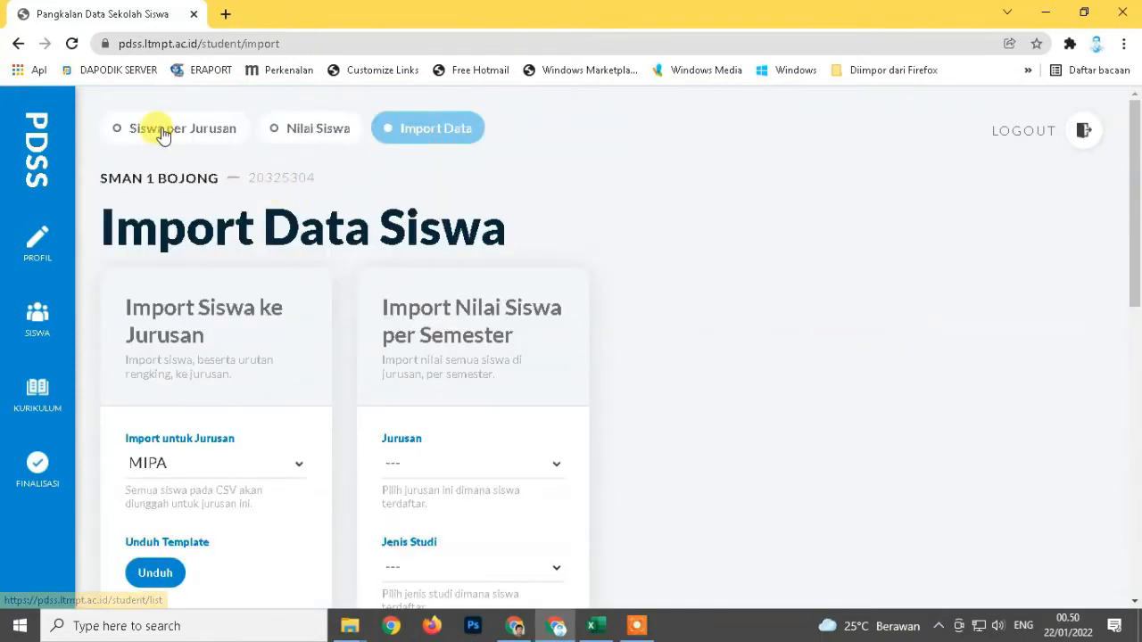
# Open the eligible students per major list and save the student ranking for MIPA.
pyautogui.click(162, 132)
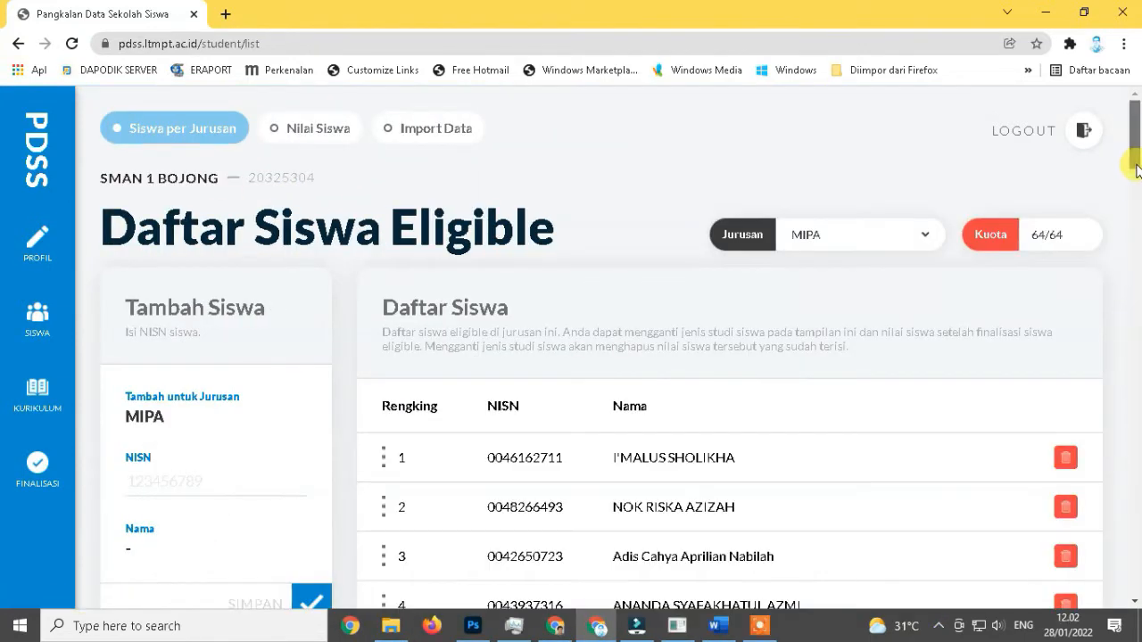
pyautogui.moveTo(1131, 178); pyautogui.dragTo(1137, 596)
pyautogui.click(1073, 376)
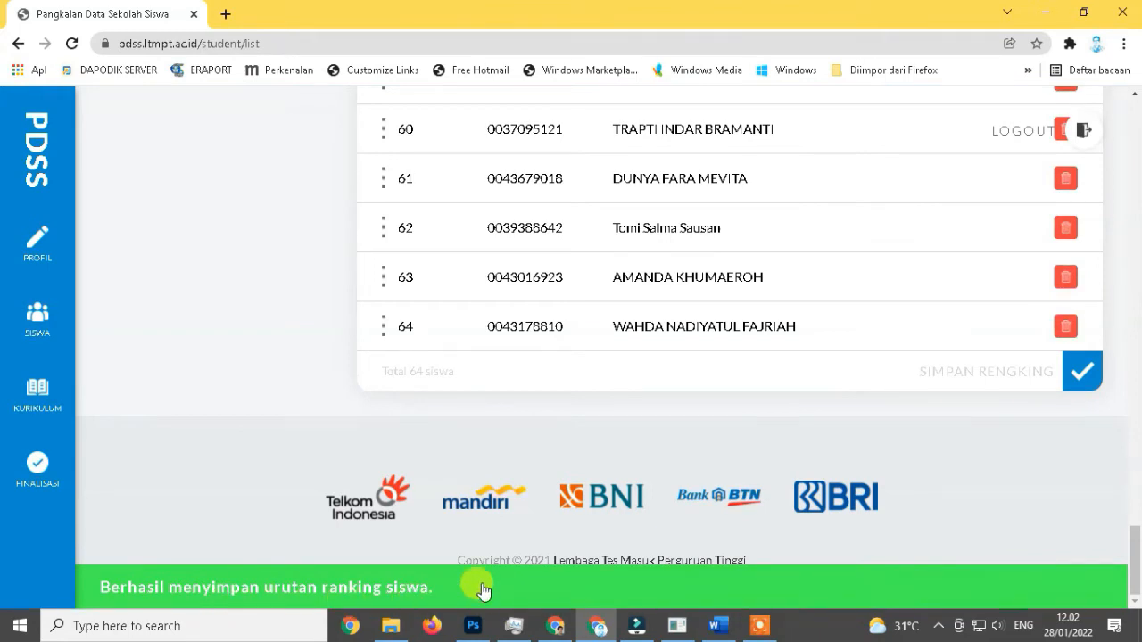
# Switch the eligible students list to Ilmu Pengetahuan Sosial and save its student ranking.
pyautogui.moveTo(1134, 558); pyautogui.dragTo(1134, 112)
pyautogui.click(918, 237)
pyautogui.click(845, 281)
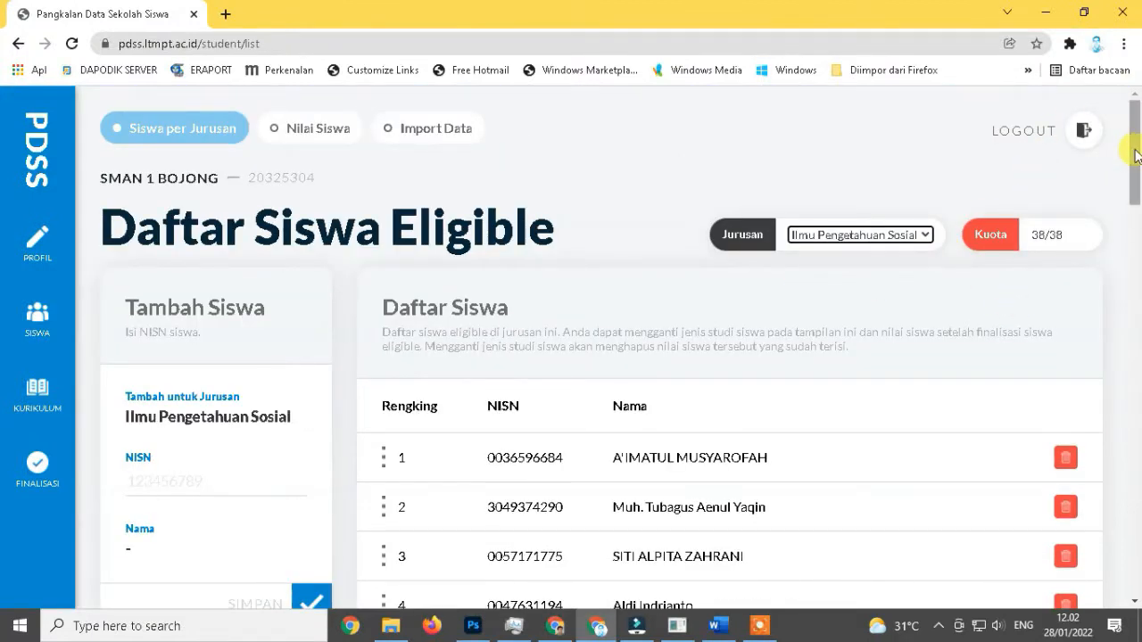
pyautogui.moveTo(1135, 132); pyautogui.dragTo(1134, 522)
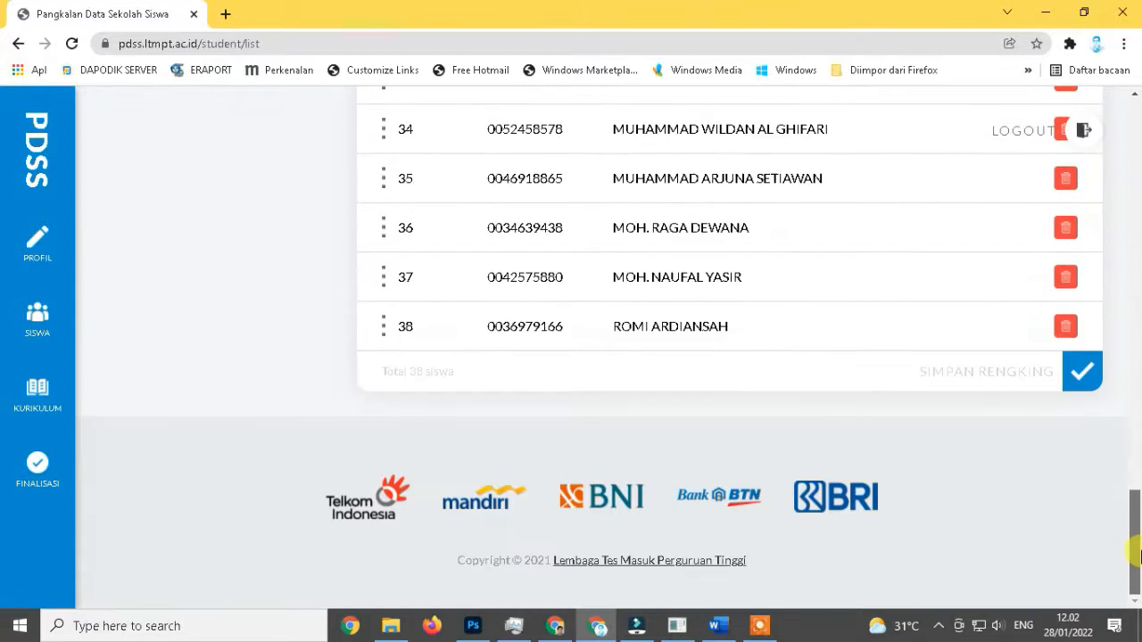
pyautogui.click(1093, 378)
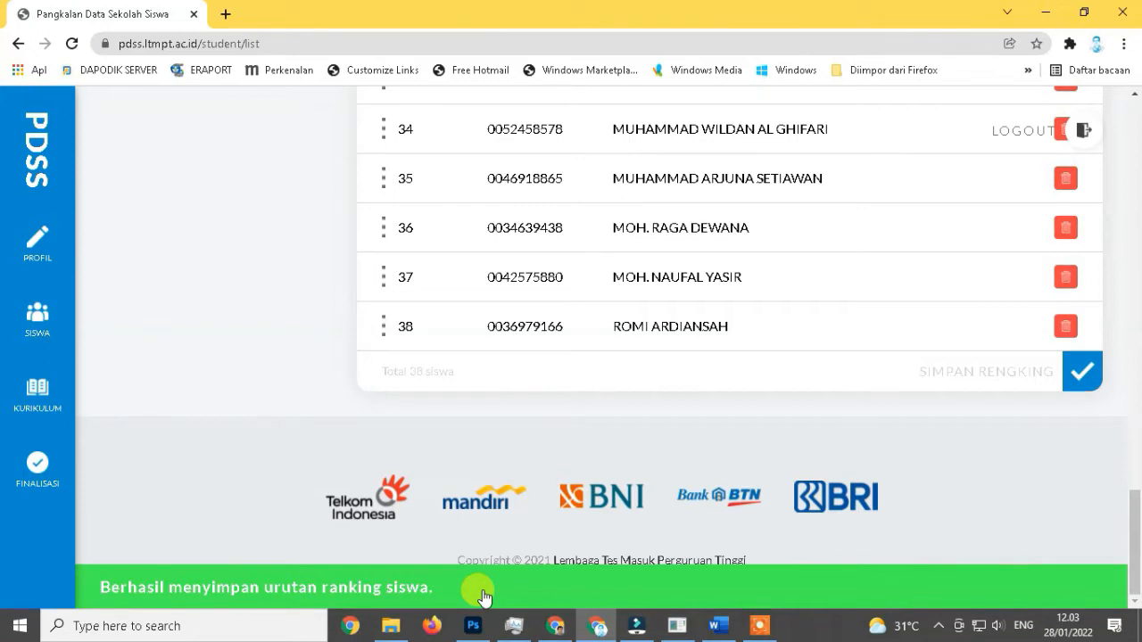
# Open the data finalization page, accept the Finalisasi Data Siswa statement, and finalize the student data.
pyautogui.scroll(9, 199, 344)
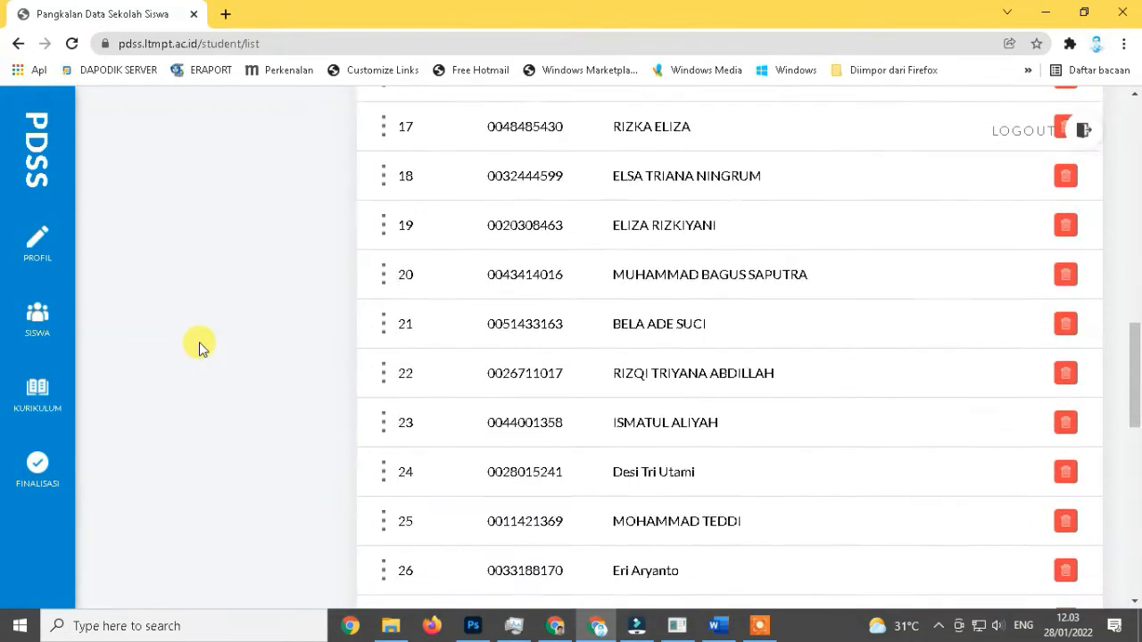
pyautogui.scroll(10, 199, 347)
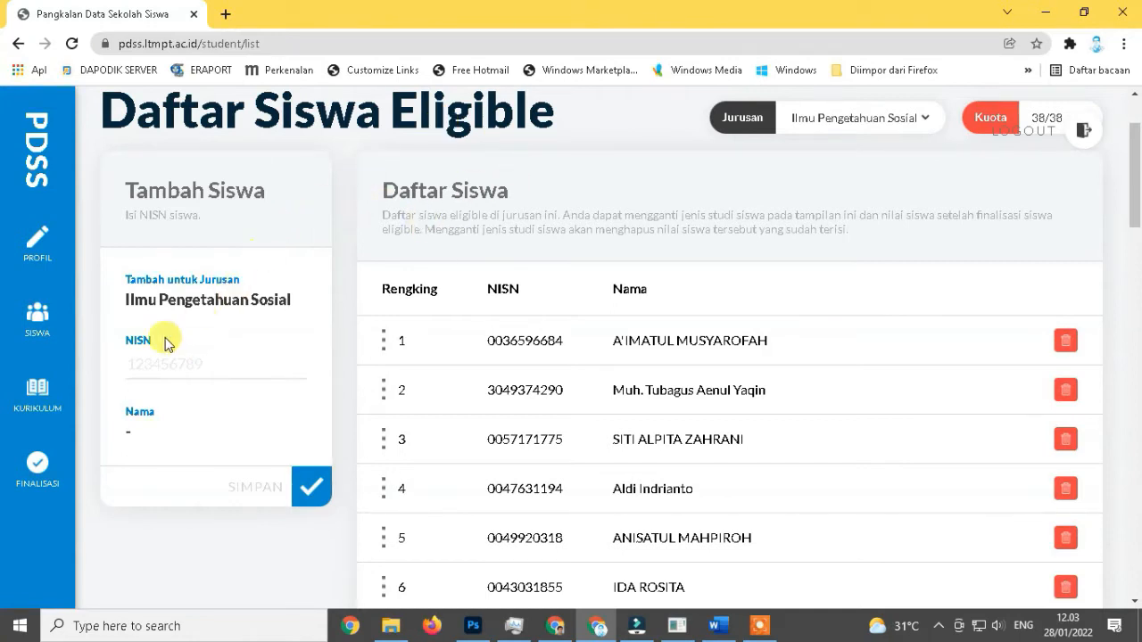
pyautogui.scroll(2, 624, 197)
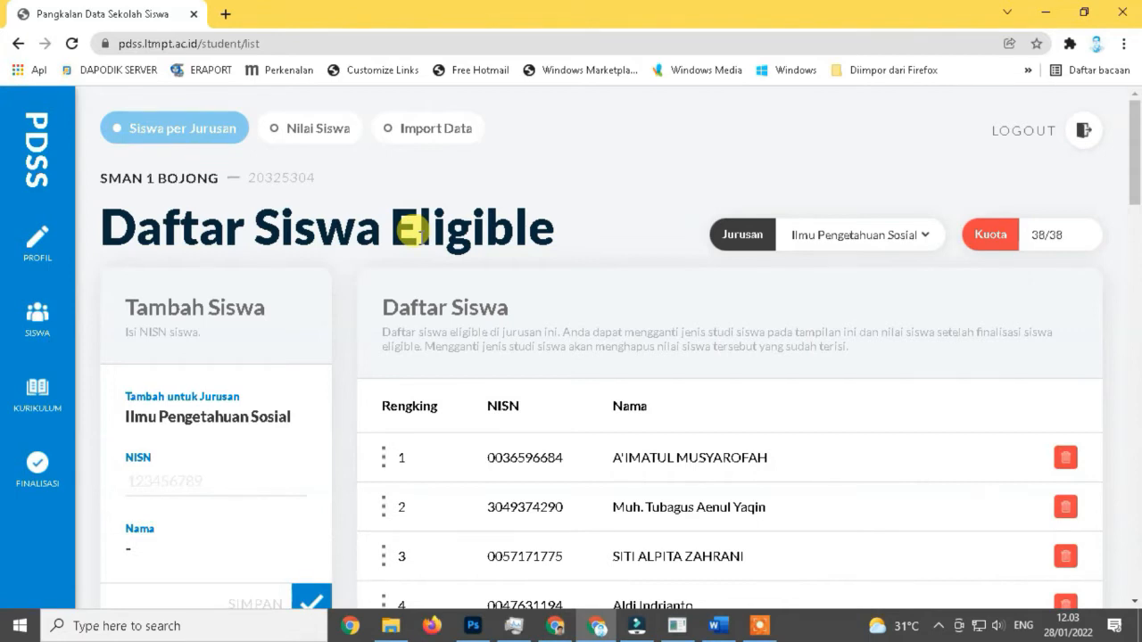
pyautogui.click(37, 468)
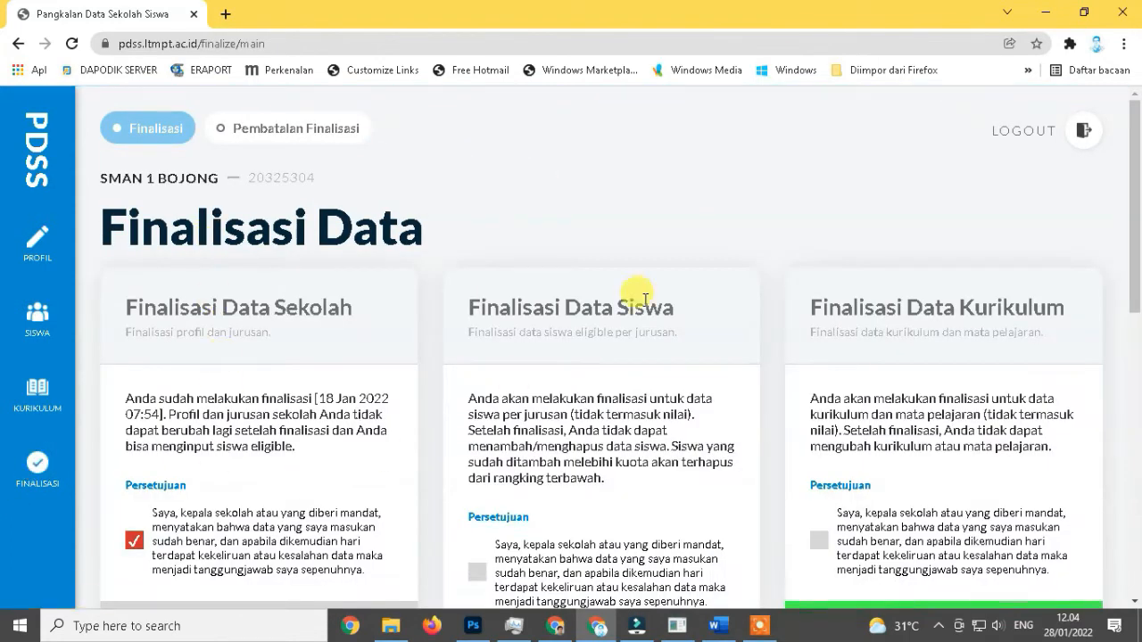
pyautogui.moveTo(1131, 153); pyautogui.dragTo(1137, 218)
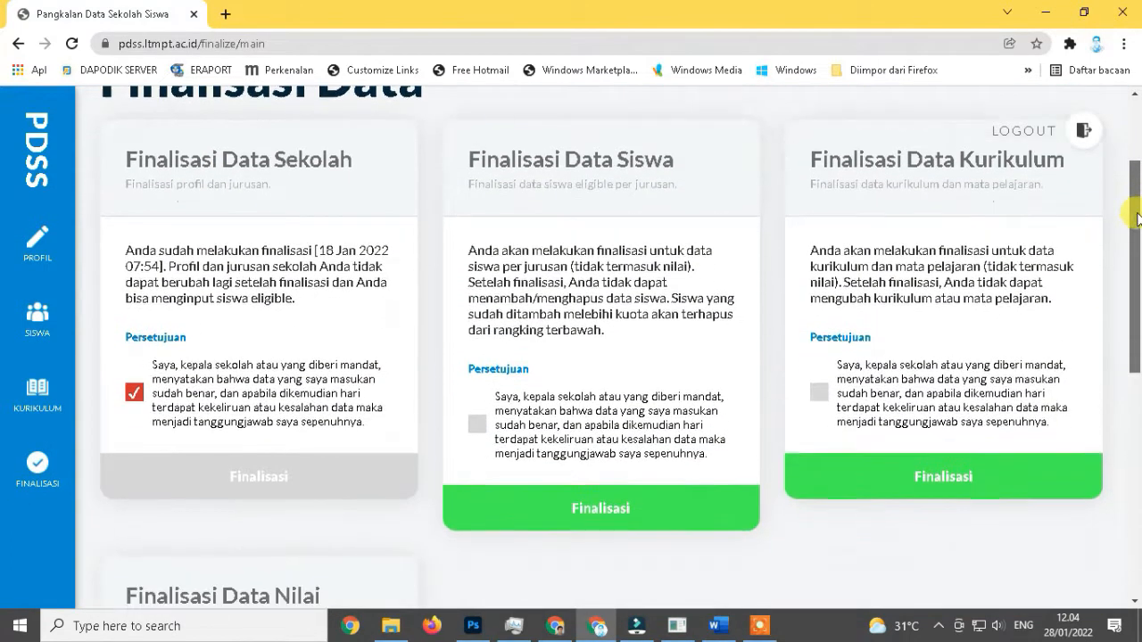
pyautogui.moveTo(469, 232); pyautogui.dragTo(617, 323)
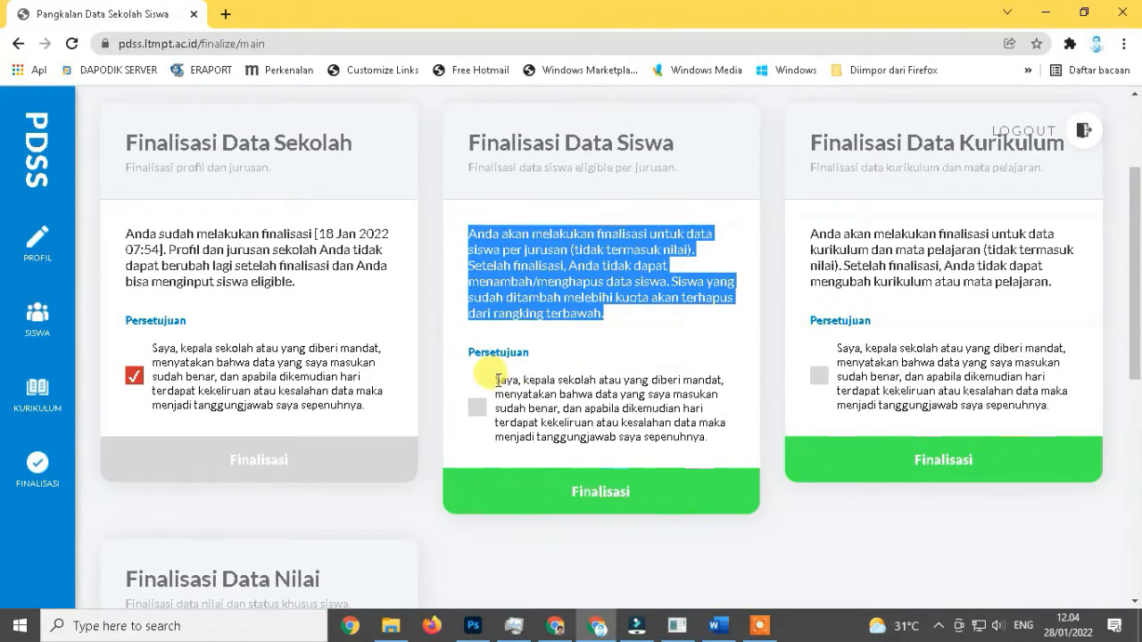
pyautogui.moveTo(493, 376); pyautogui.dragTo(724, 439)
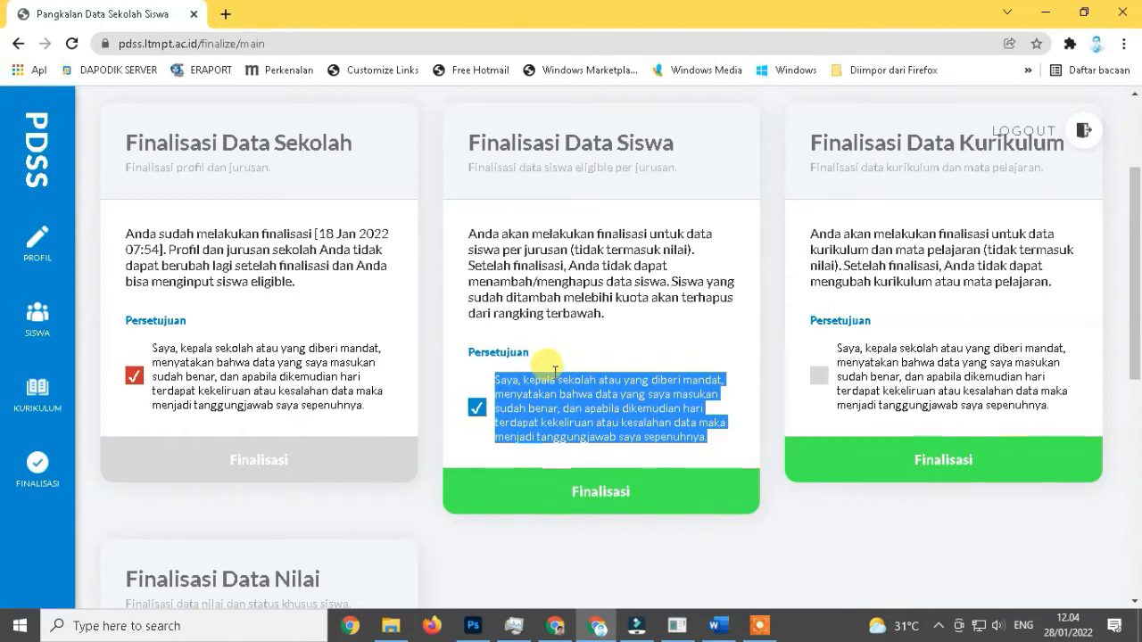
pyautogui.click(584, 499)
pyautogui.click(586, 500)
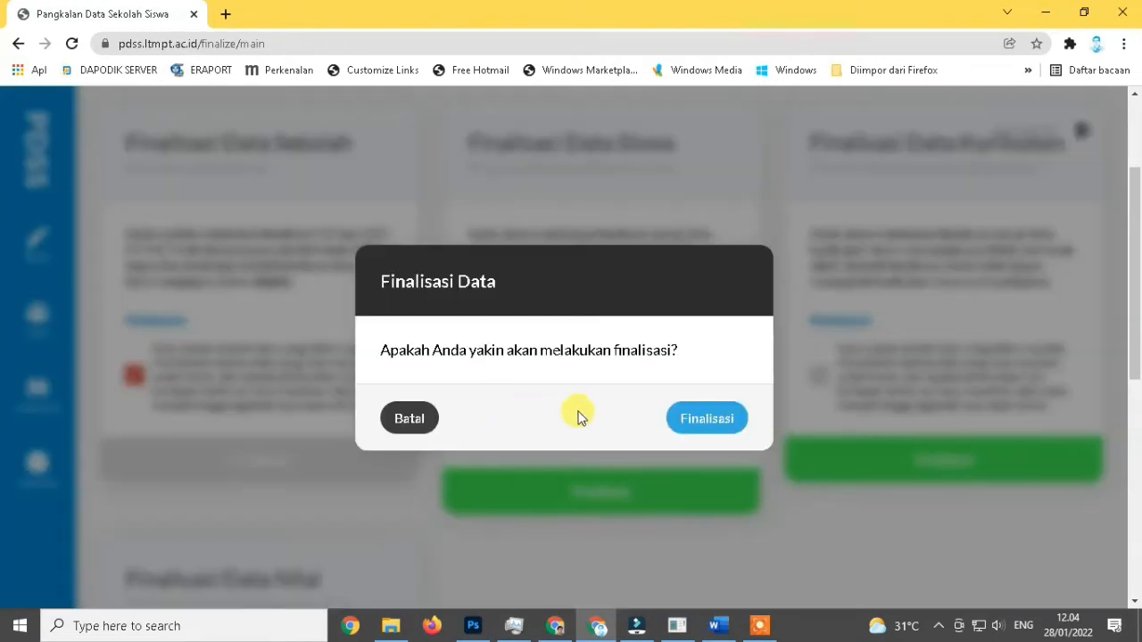
pyautogui.click(708, 421)
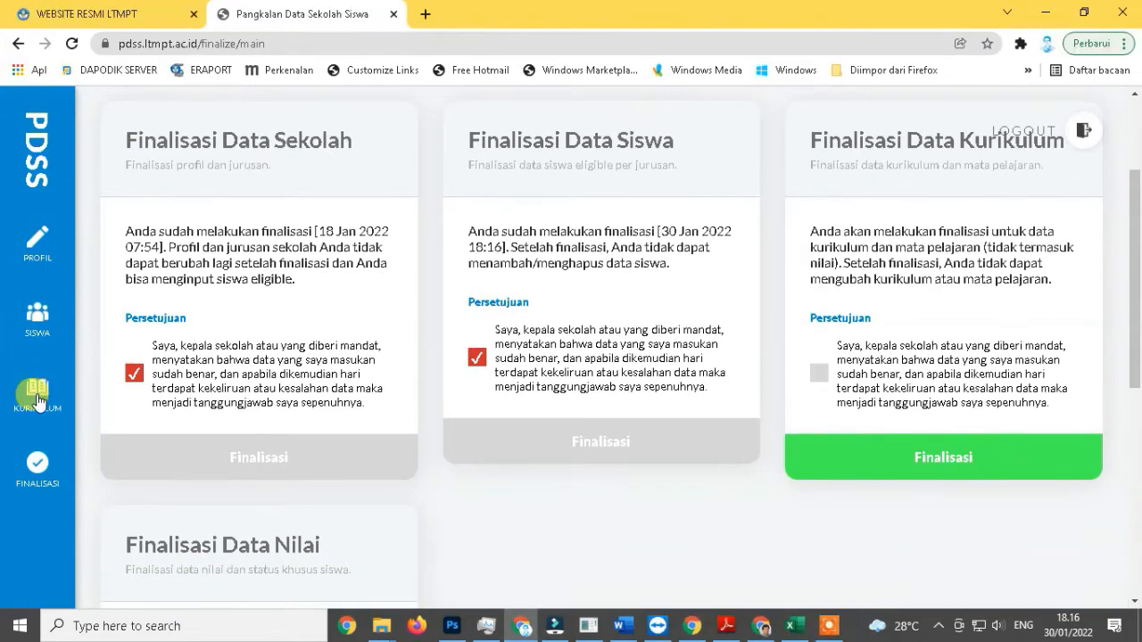
# Open the curriculum per semester page and add Kurikulum 2013 [JAM] Skala 100 to MIPA grade 10, semester 1.
pyautogui.click(37, 400)
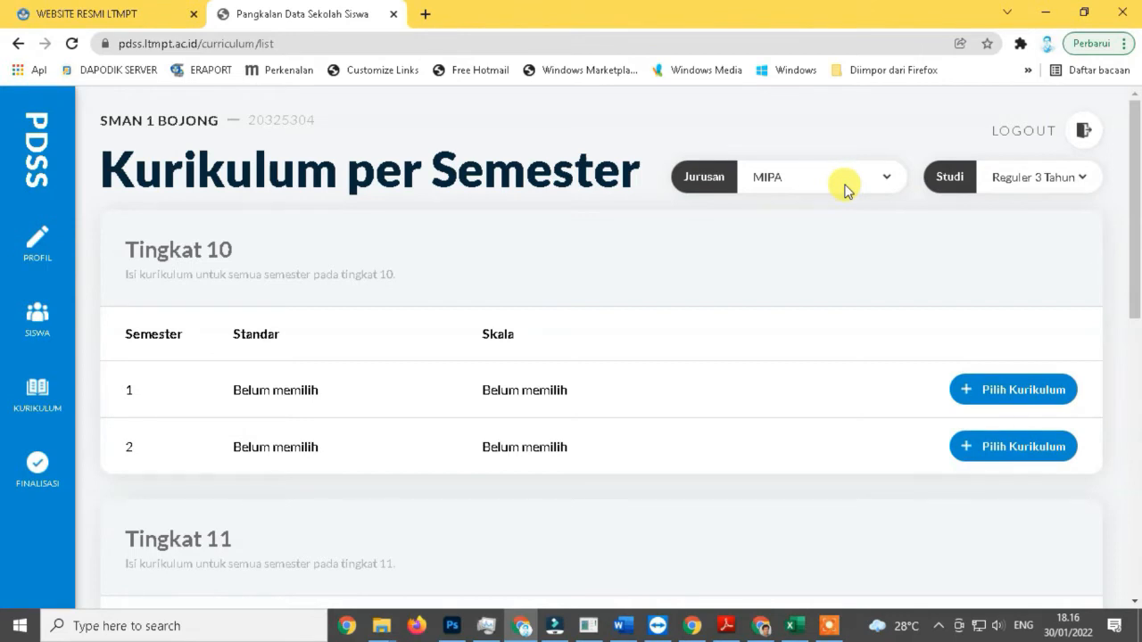
pyautogui.click(987, 390)
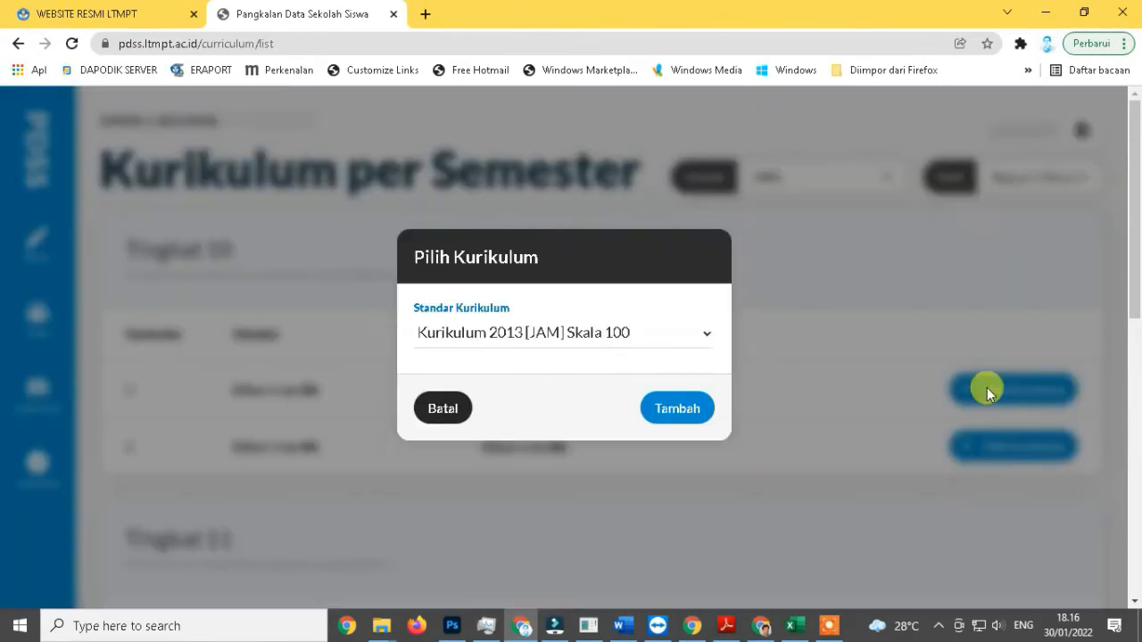
pyautogui.click(544, 336)
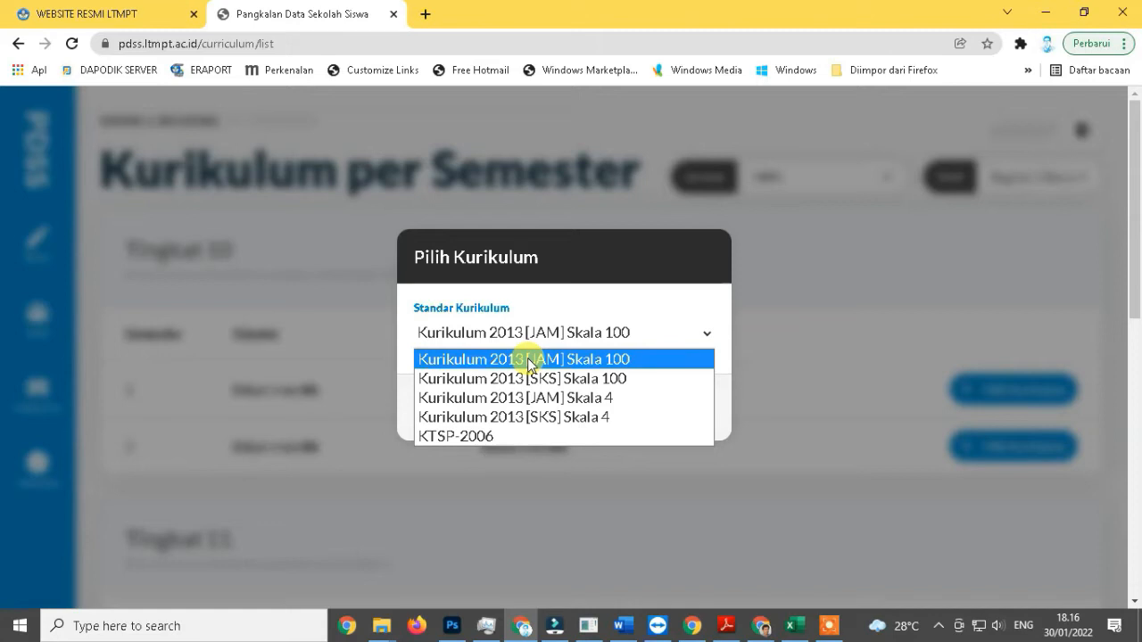
pyautogui.click(528, 360)
pyautogui.click(670, 414)
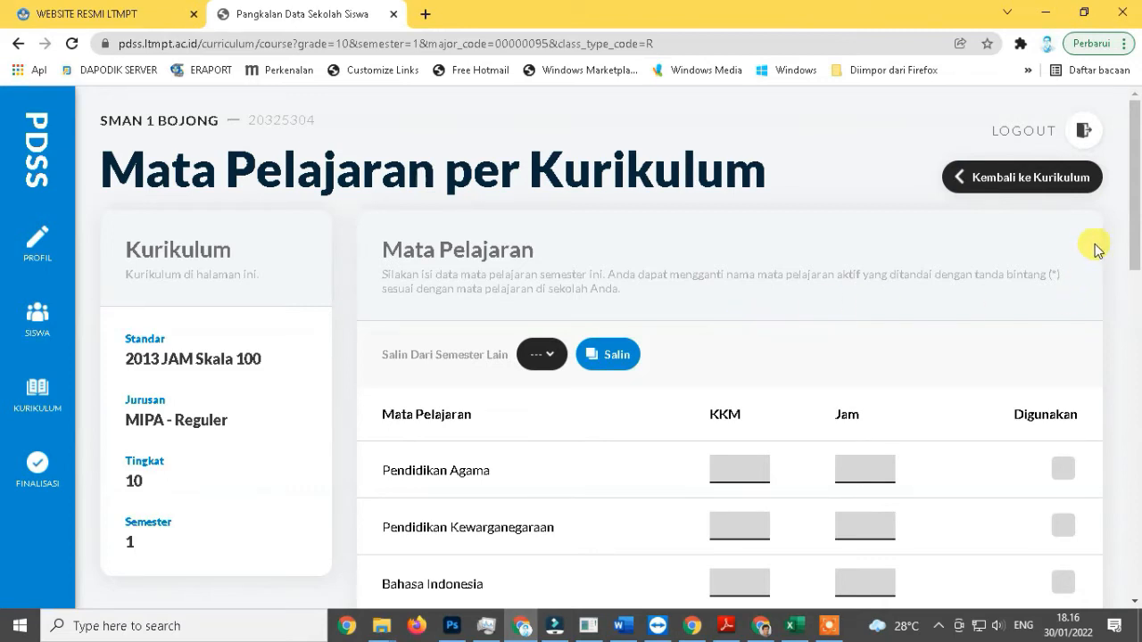
# Mark Pendidikan Agama, Pendidikan Kewarganegaraan, Bahasa Indonesia, Bahasa Inggris, Matematika and Fisika as used subjects.
pyautogui.scroll(-3, 1131, 254)
pyautogui.click(1063, 223)
pyautogui.click(1062, 279)
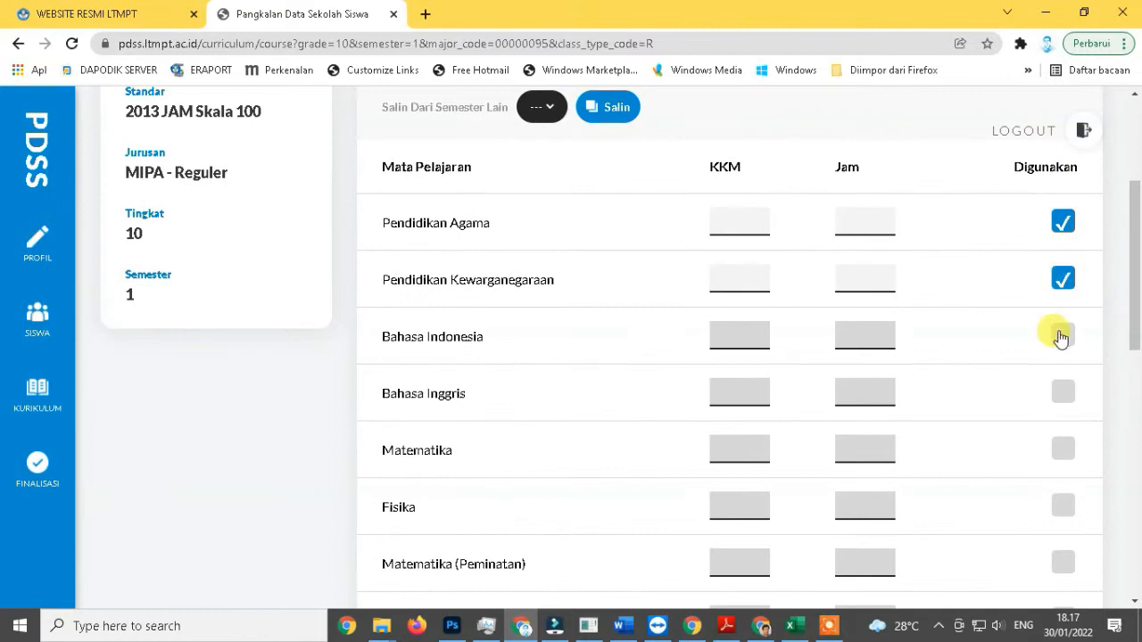
pyautogui.click(1063, 336)
pyautogui.click(1063, 394)
pyautogui.click(1063, 450)
pyautogui.click(1063, 506)
# Mark Matematika (Peminatan), Kimia, Biologi, Sejarah, Seni Budaya, PJOK and Kewirausahaan as used subjects.
pyautogui.scroll(-3, 1129, 313)
pyautogui.click(1063, 284)
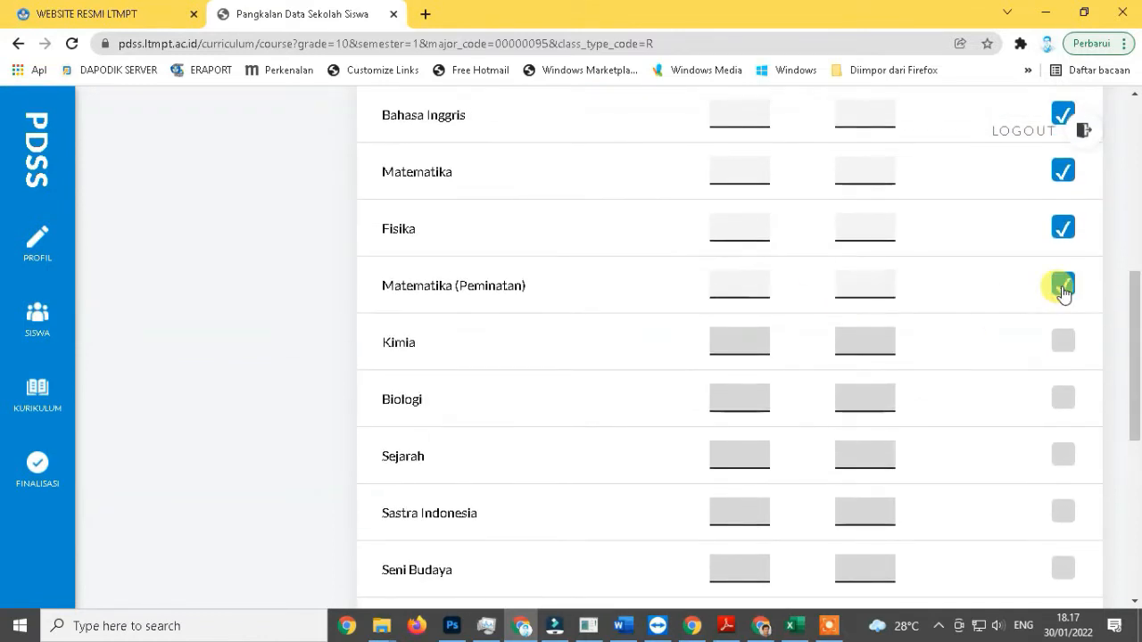
pyautogui.click(1062, 341)
pyautogui.click(1063, 398)
pyautogui.click(1062, 455)
pyautogui.scroll(-2, 1129, 356)
pyautogui.click(1063, 387)
pyautogui.click(1063, 444)
pyautogui.scroll(-2, 1130, 438)
pyautogui.click(1063, 455)
# Enter KKM 70 with 3 hours for Pendidikan Agama, 2 for Pendidikan Kewarganegaraan, 4 for Bahasa Indonesia and 2 for Bahasa Inggris.
pyautogui.moveTo(1135, 452); pyautogui.dragTo(1138, 251)
pyautogui.scroll(1, 1138, 251)
pyautogui.click(762, 312)
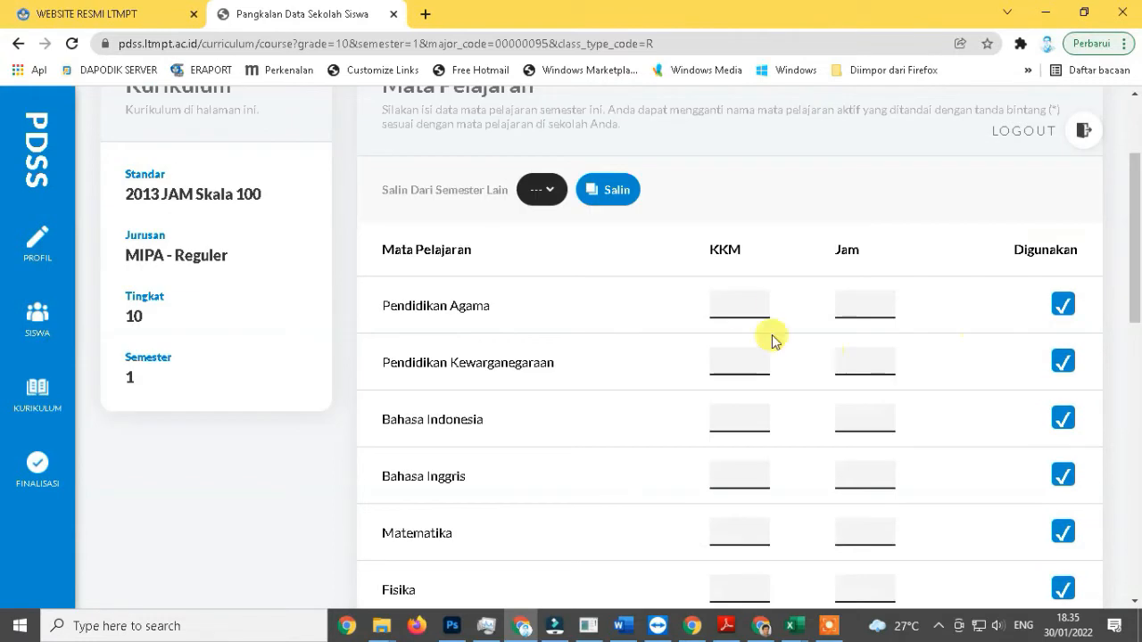
pyautogui.write('70\t3\t70\t2\t70\t')
pyautogui.write('4')
pyautogui.press('Tab')
pyautogui.write('70')
pyautogui.press('Tab')
pyautogui.write('2')
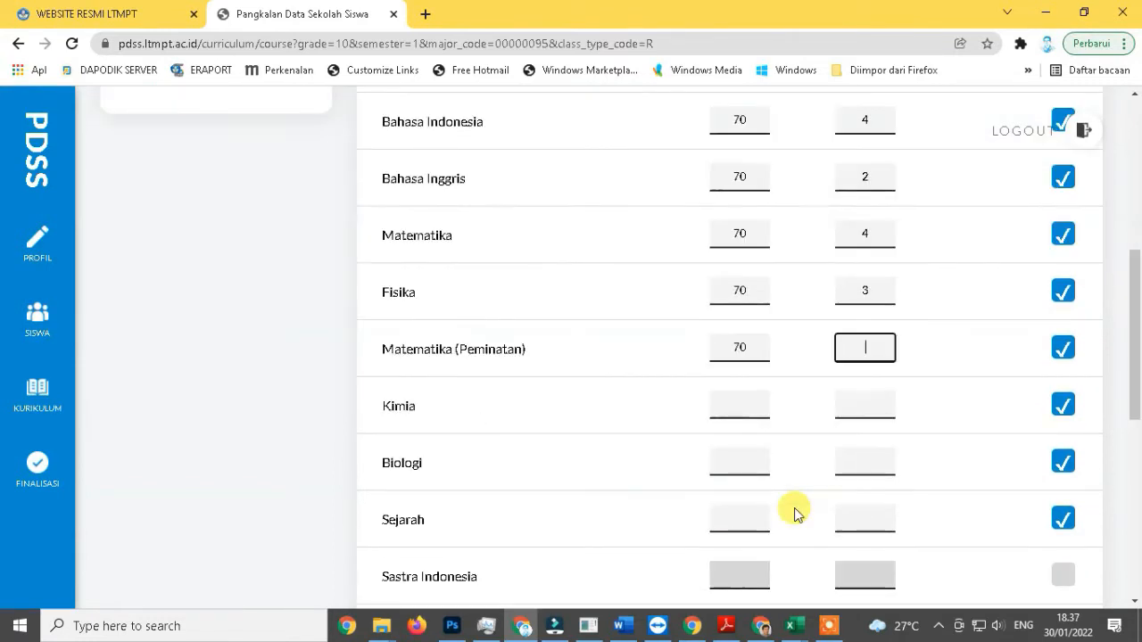
# Set KKM 70 for the remaining subjects, with 4 hours for Matematika, 2 for Sejarah, Seni Budaya and Kewirausahaan, 3 for the others, and save.
pyautogui.write('70\t4\t70\t3\t70\t3\t70\t3\t70')
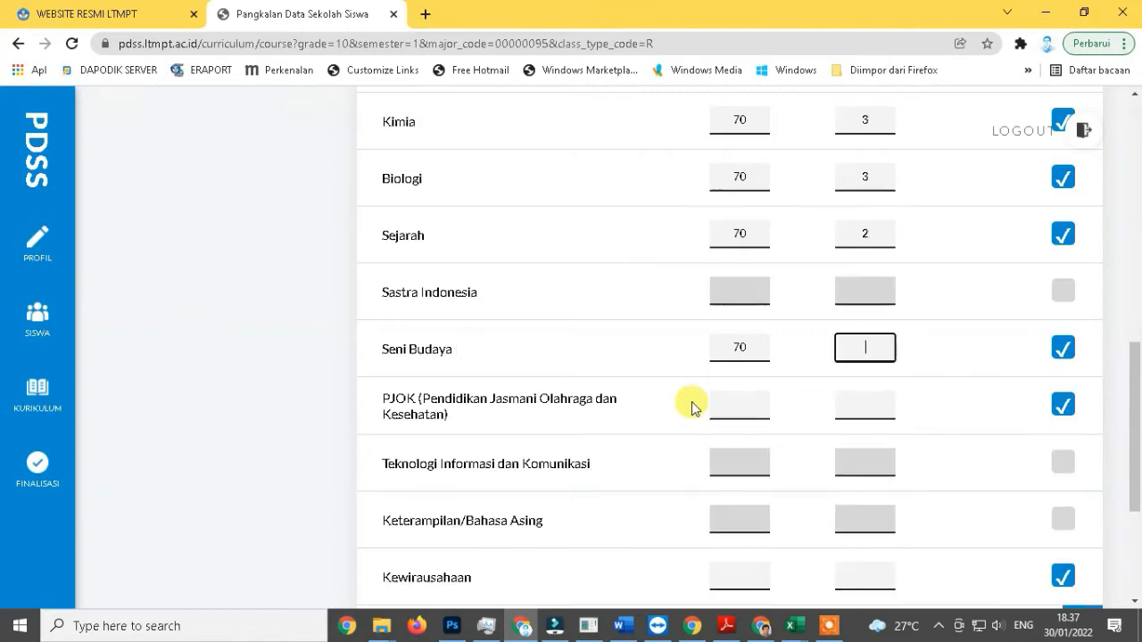
pyautogui.write('\t3\t70\t2\t70\t2\t70\t3\t70\t2')
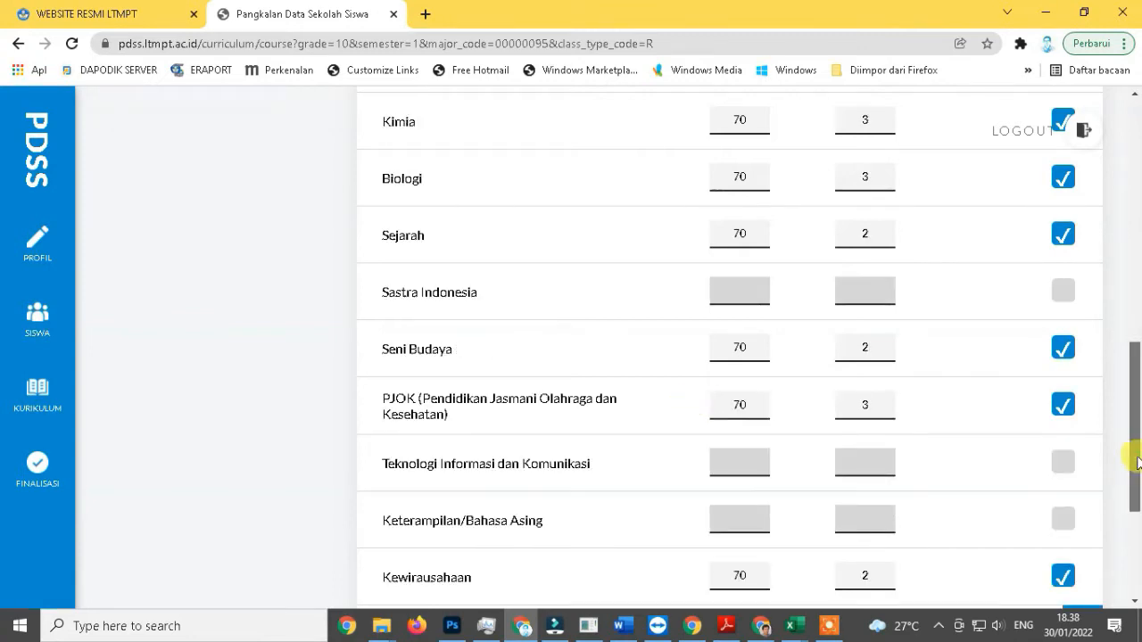
pyautogui.moveTo(1132, 454); pyautogui.dragTo(1137, 476)
pyautogui.scroll(1, 1026, 464)
pyautogui.scroll(-2, 1026, 463)
pyautogui.click(1082, 434)
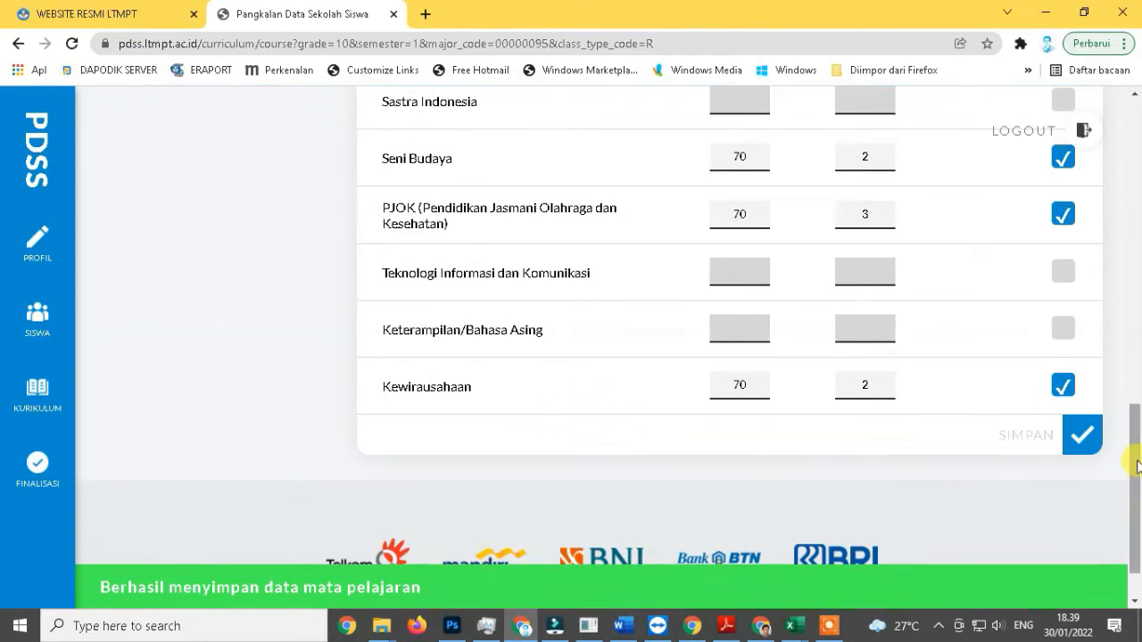
# Return to the curriculum list and add Kurikulum 2013 [JAM] Skala 100 to MIPA grade 10, semester 2.
pyautogui.moveTo(1138, 476); pyautogui.dragTo(1139, 161)
pyautogui.click(989, 183)
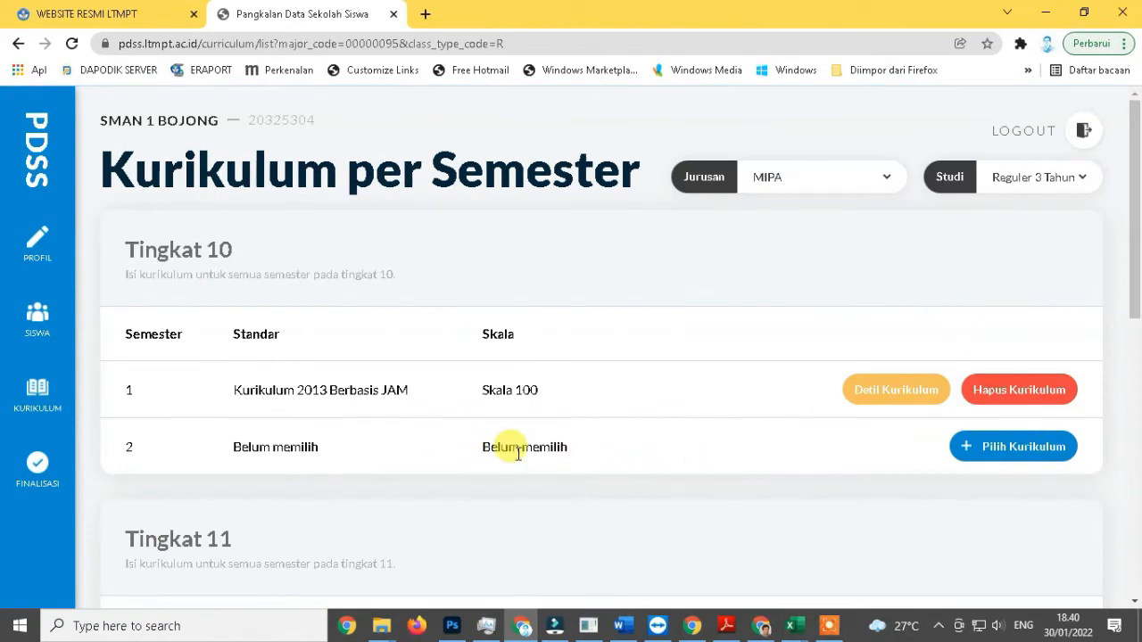
pyautogui.click(1017, 447)
pyautogui.click(546, 332)
pyautogui.click(526, 360)
pyautogui.click(665, 412)
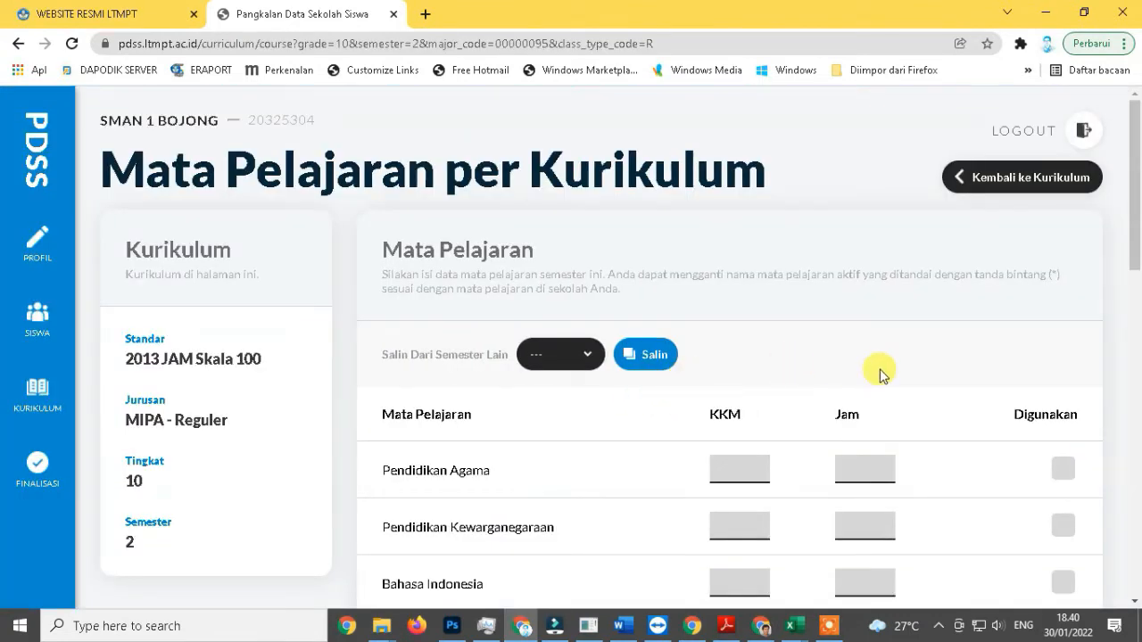
# Copy the subject data from 10 Sem. 1 into grade 10, semester 2, and save it.
pyautogui.click(585, 357)
pyautogui.click(557, 386)
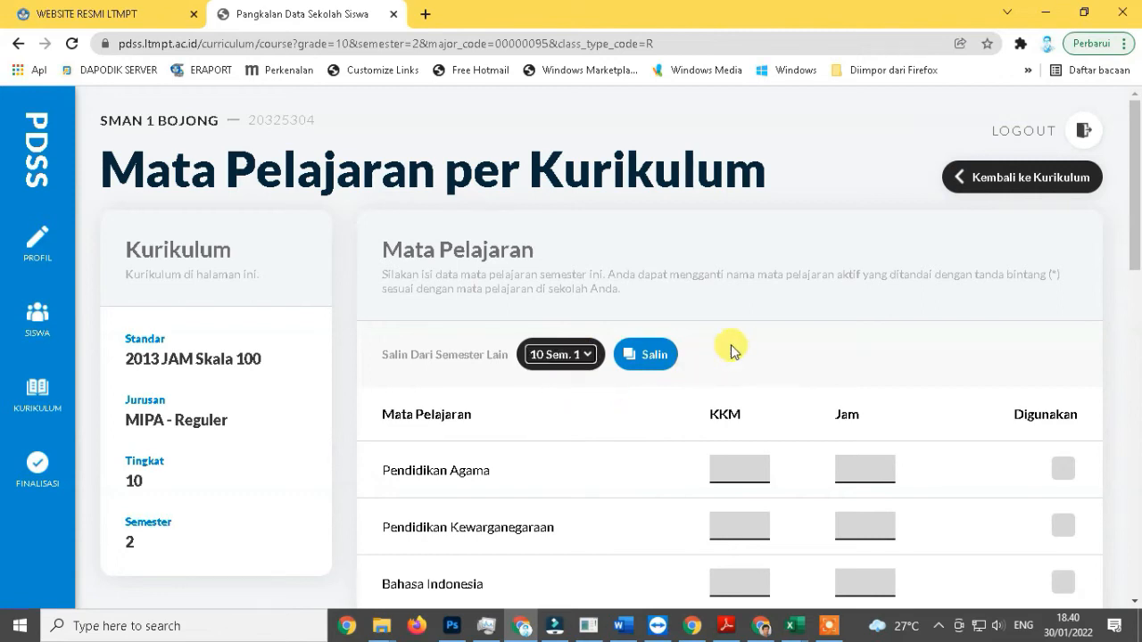
pyautogui.click(638, 357)
pyautogui.moveTo(1136, 223); pyautogui.dragTo(1135, 546)
pyautogui.click(1079, 375)
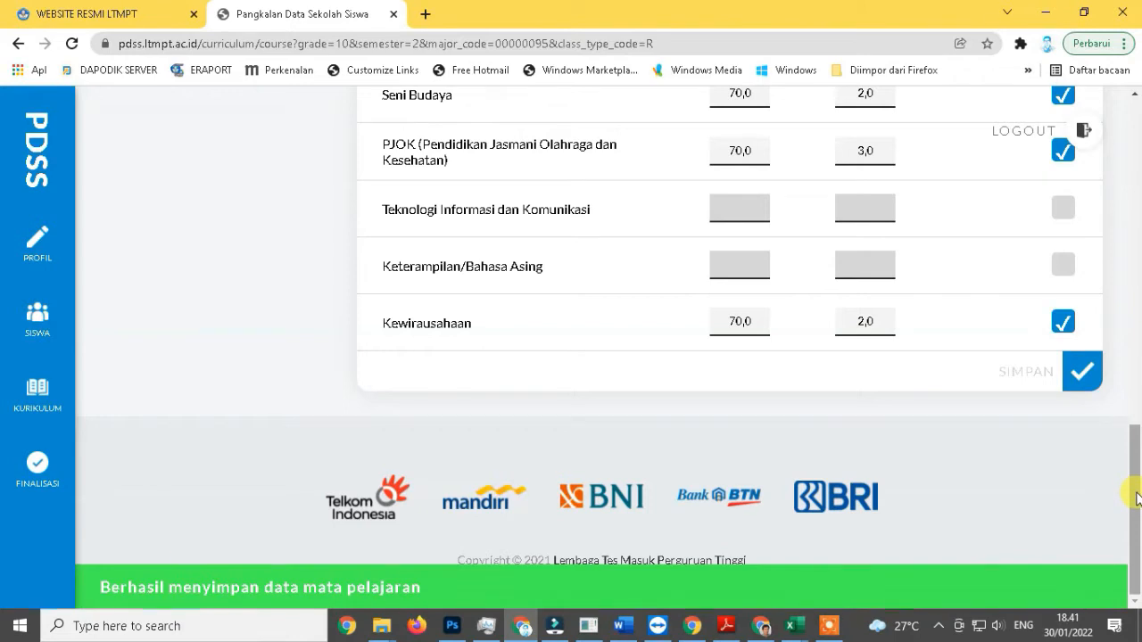
# Go back from the semester's subject page to the MIPA curriculum per semester list.
pyautogui.moveTo(1137, 500); pyautogui.dragTo(1139, 290)
pyautogui.moveTo(1140, 241); pyautogui.dragTo(1140, 159)
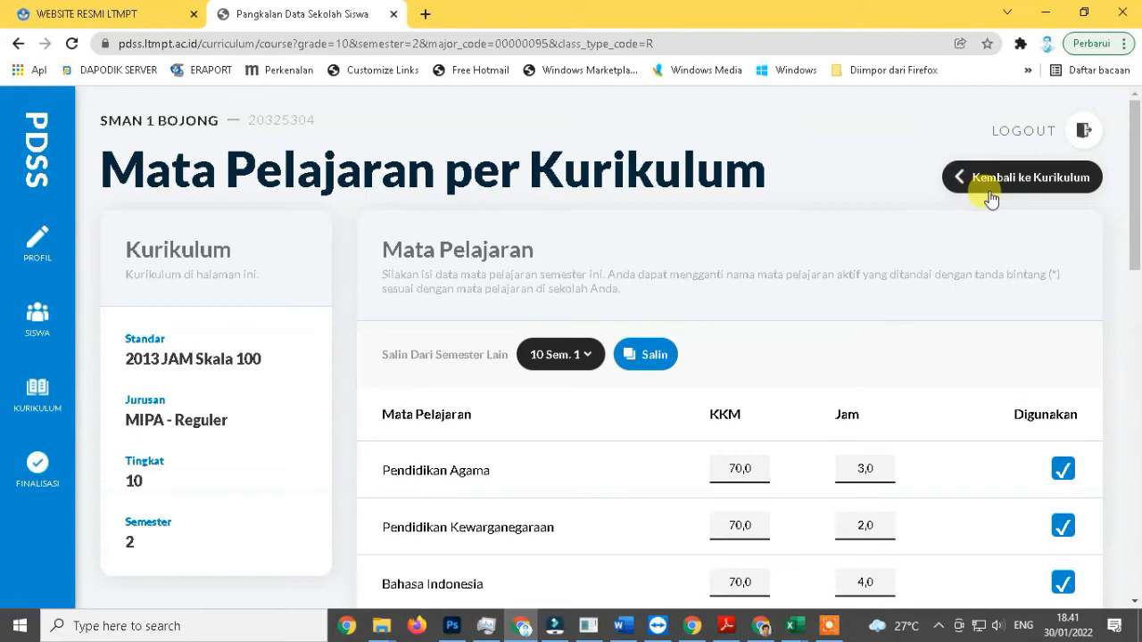
pyautogui.click(965, 178)
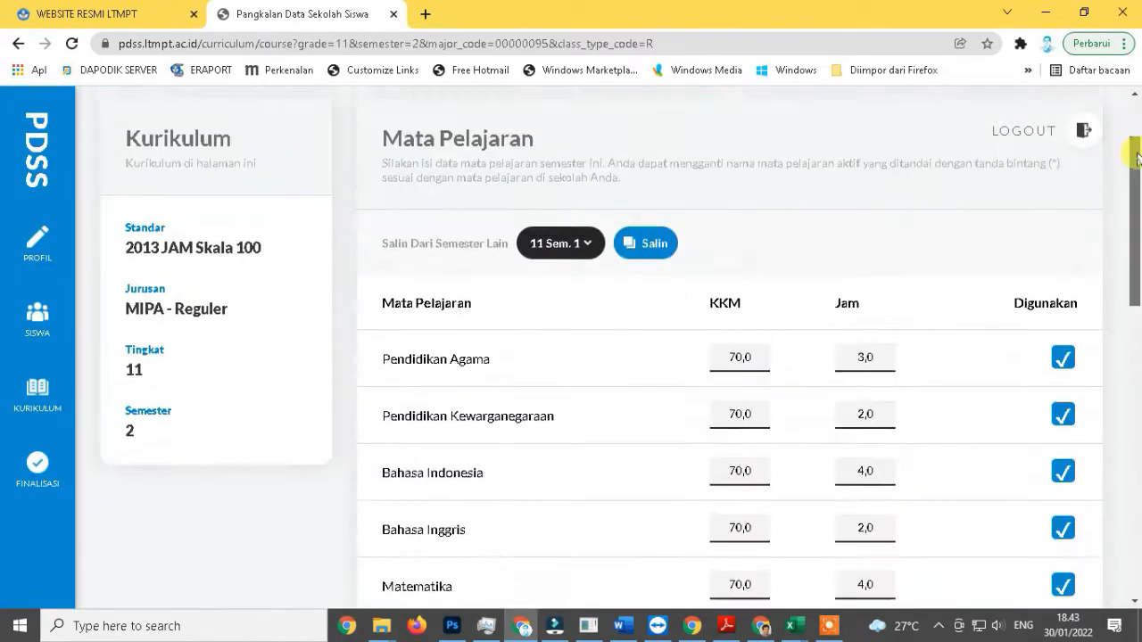
pyautogui.scroll(2, 972, 176)
pyautogui.click(971, 176)
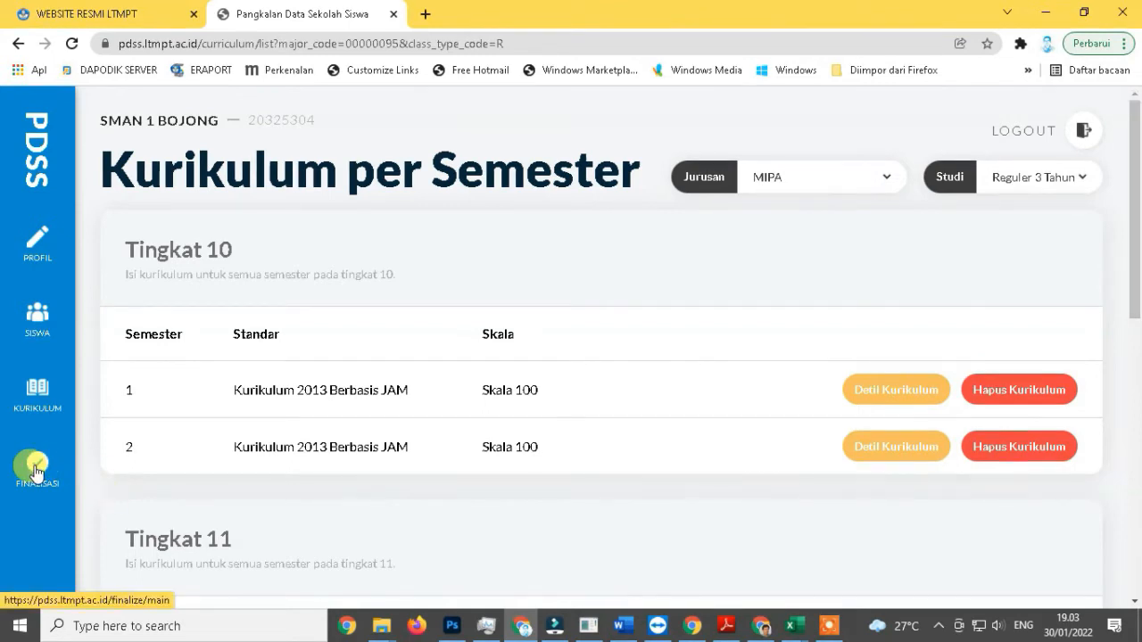
# Open the data finalization page, accept the Finalisasi Data Kurikulum statement, and finalize the curriculum data.
pyautogui.click(36, 466)
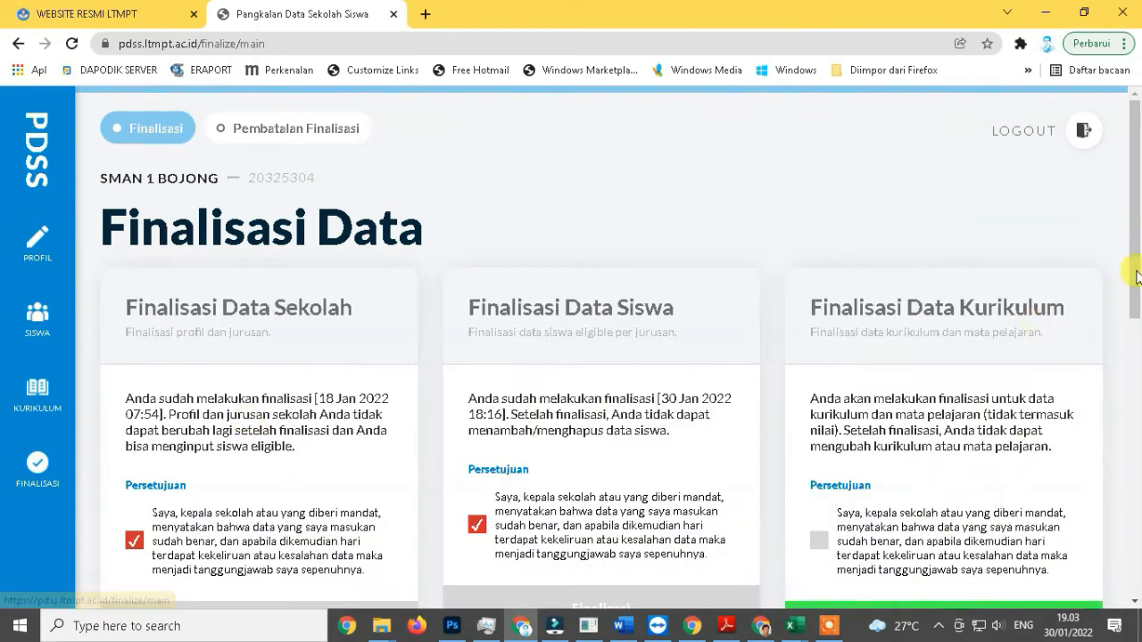
pyautogui.scroll(-2, 1137, 285)
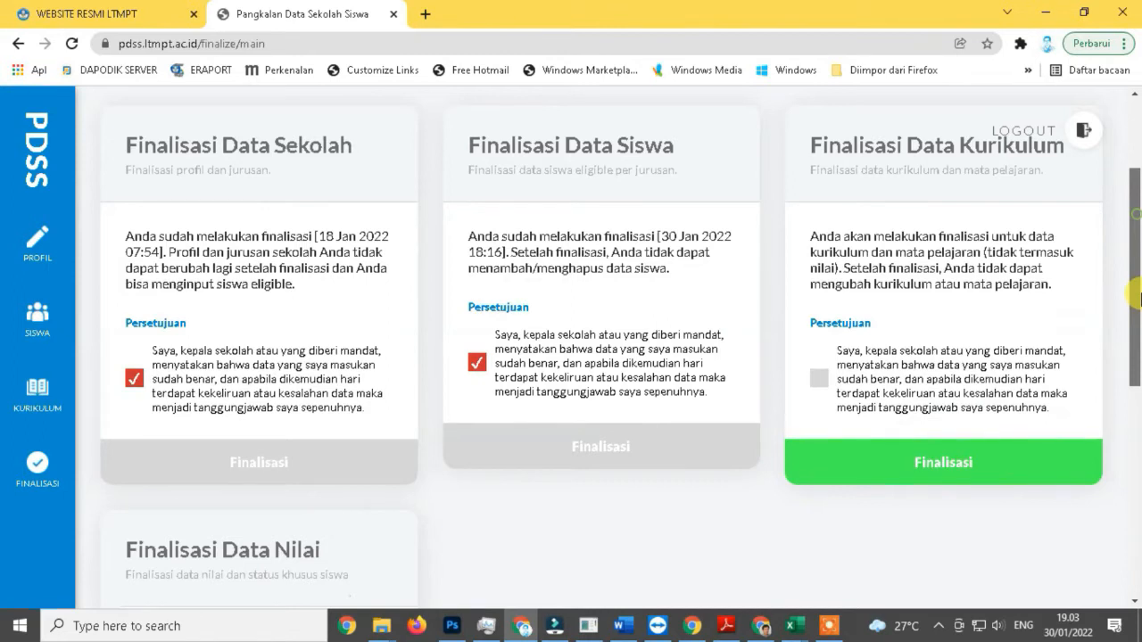
pyautogui.scroll(-1, 1138, 299)
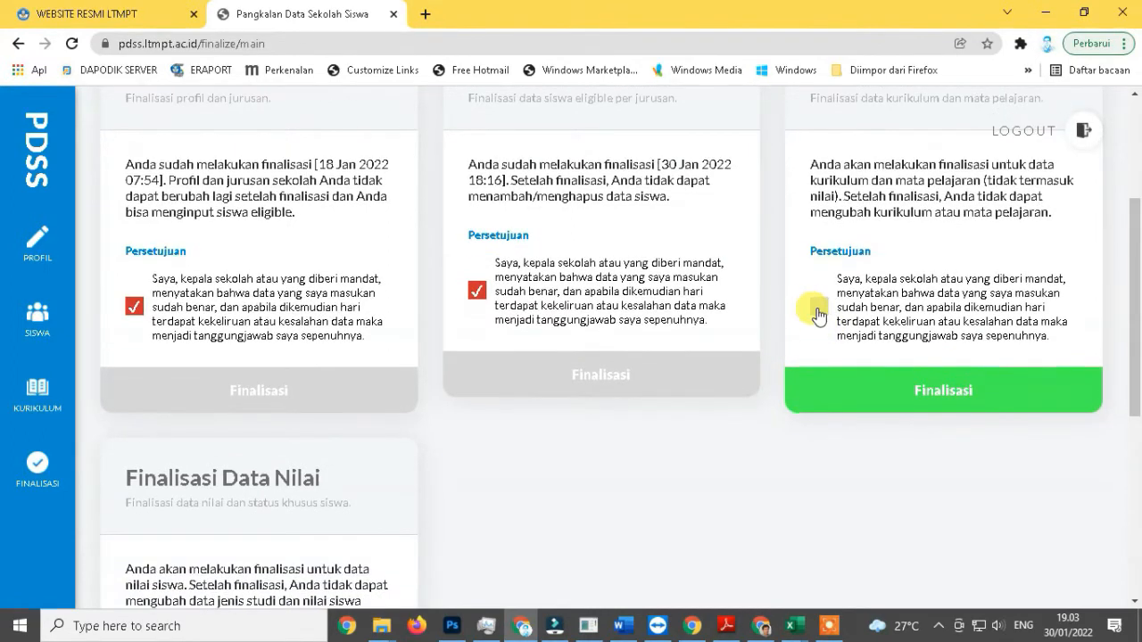
pyautogui.click(819, 309)
pyautogui.scroll(1, 917, 485)
pyautogui.click(920, 482)
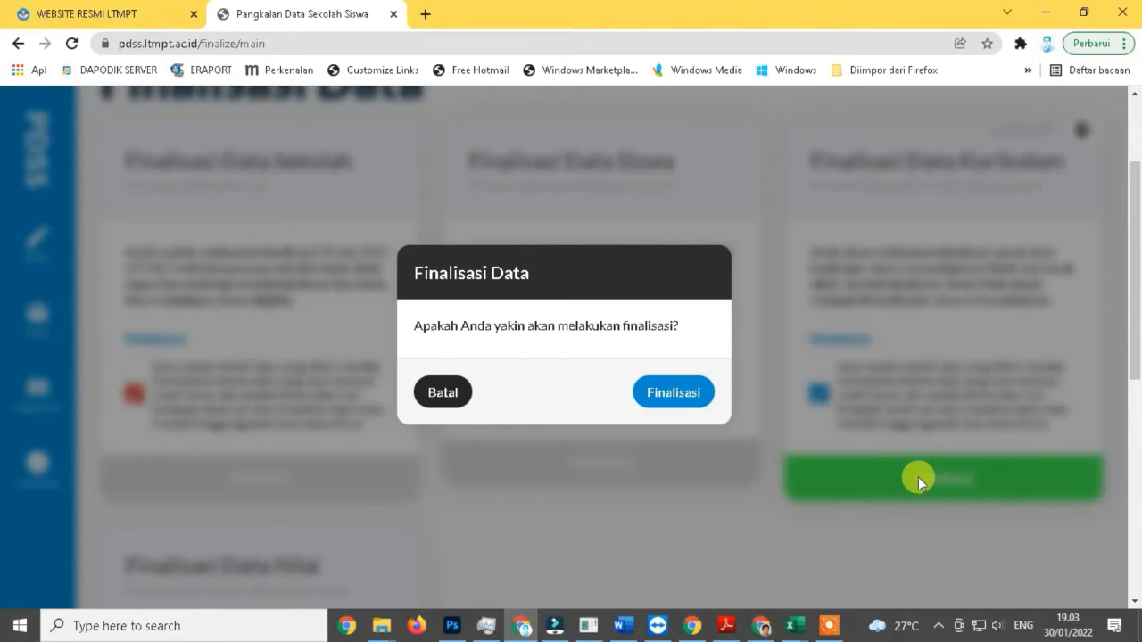
pyautogui.click(657, 402)
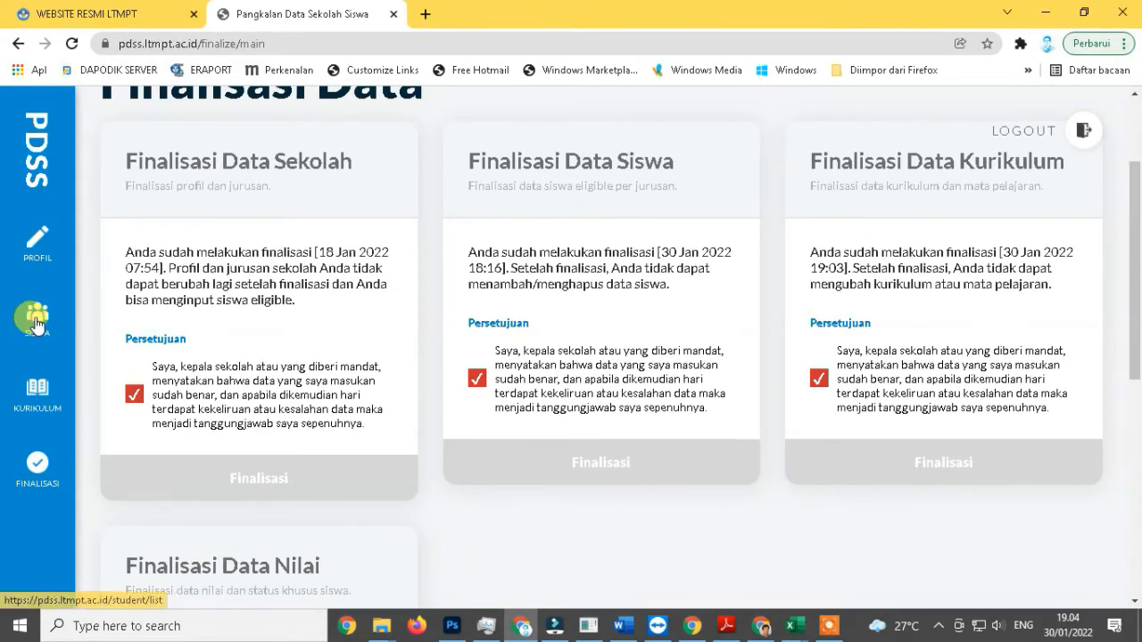
# Open the Import Data page in the student section.
pyautogui.click(36, 323)
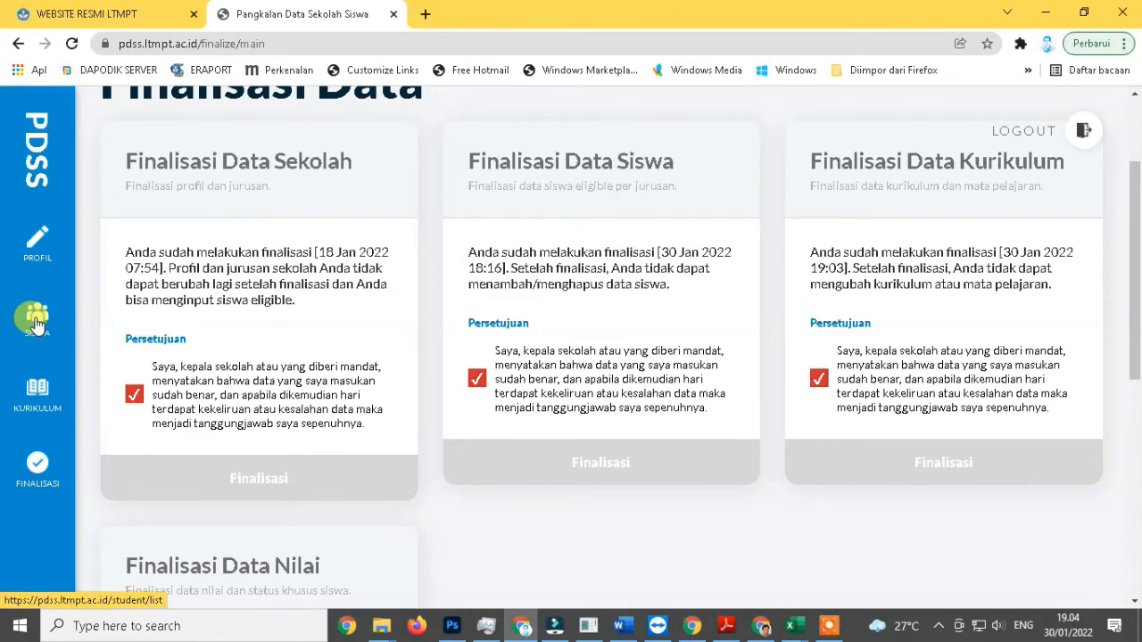
pyautogui.click(312, 128)
pyautogui.click(425, 131)
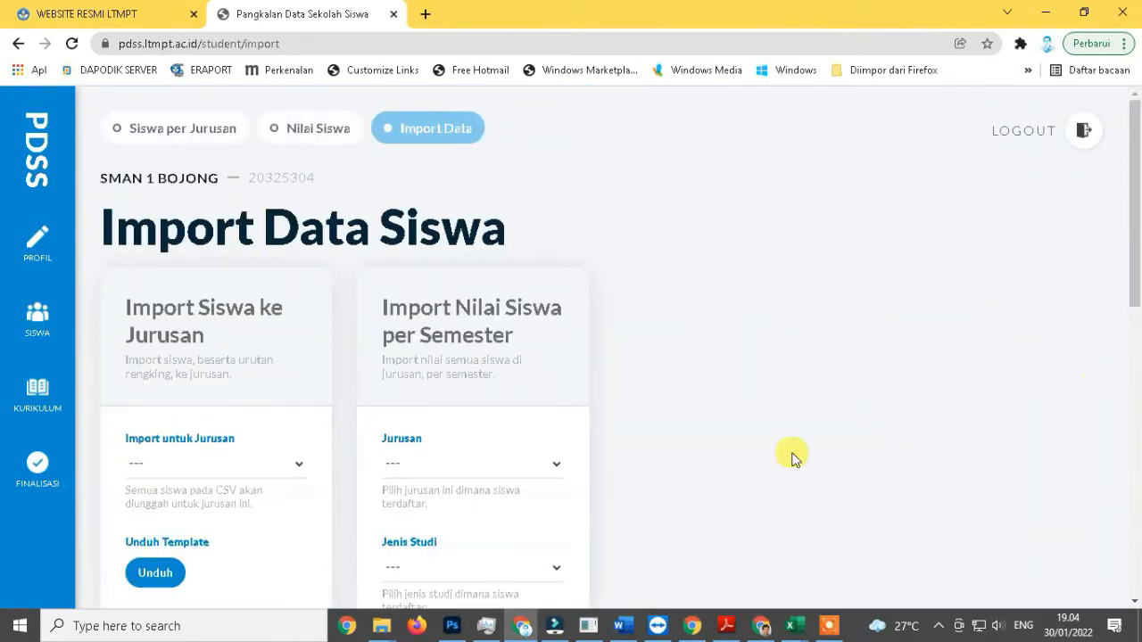
# Set the per-semester grade import to major MIPA, study type Reguler, grade 10 and semester 1.
pyautogui.moveTo(1134, 178); pyautogui.dragTo(1136, 286)
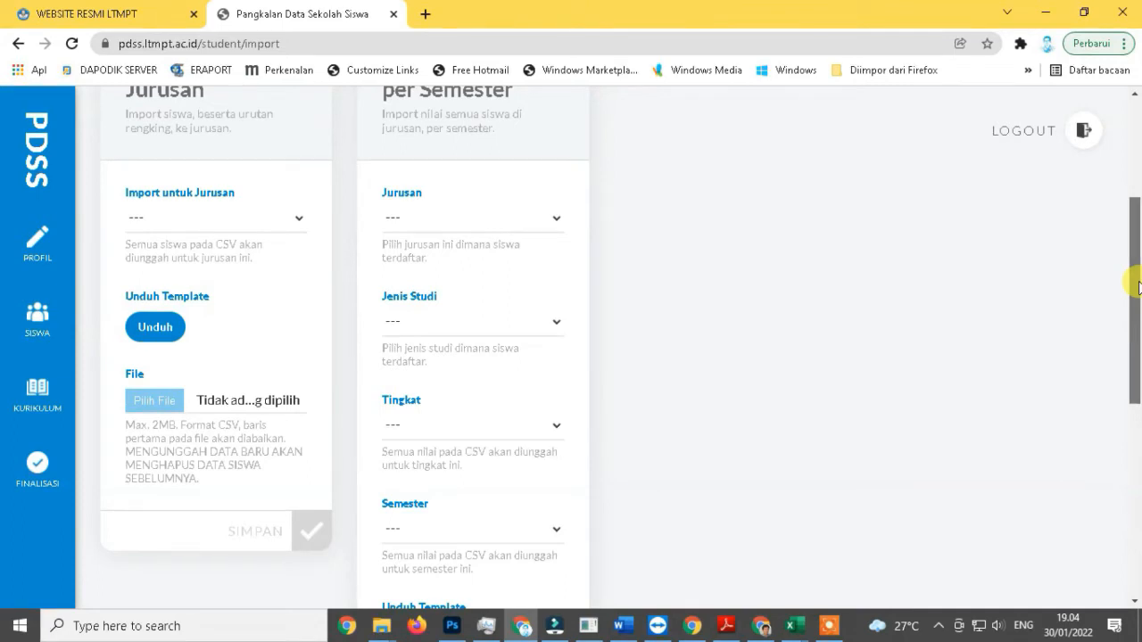
pyautogui.click(472, 219)
pyautogui.click(424, 259)
pyautogui.click(470, 330)
pyautogui.click(421, 367)
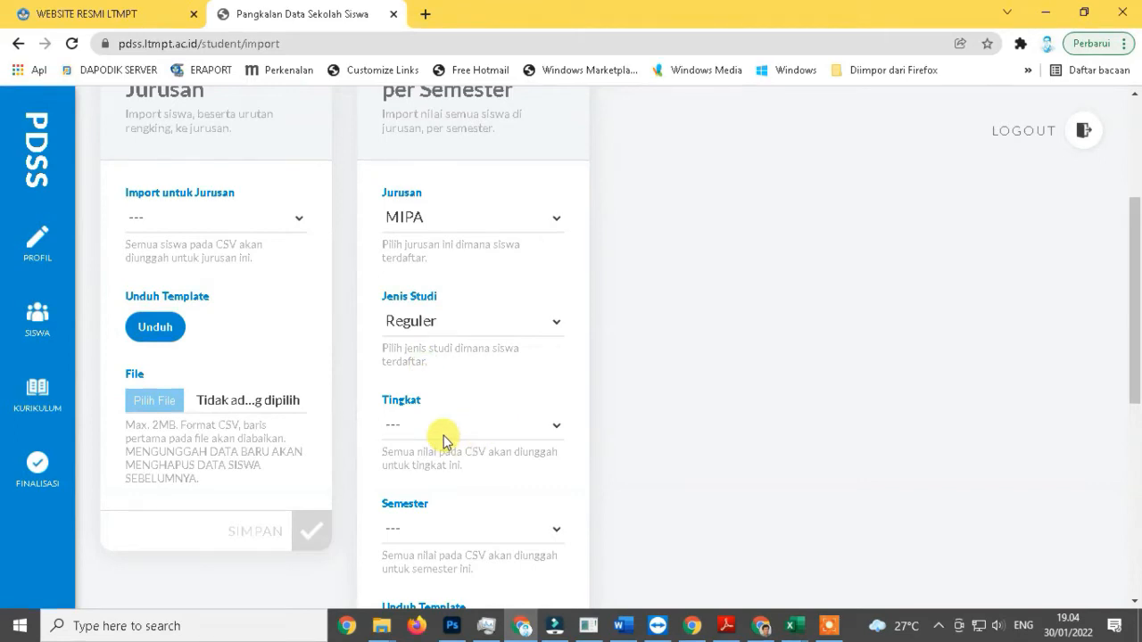
pyautogui.click(447, 439)
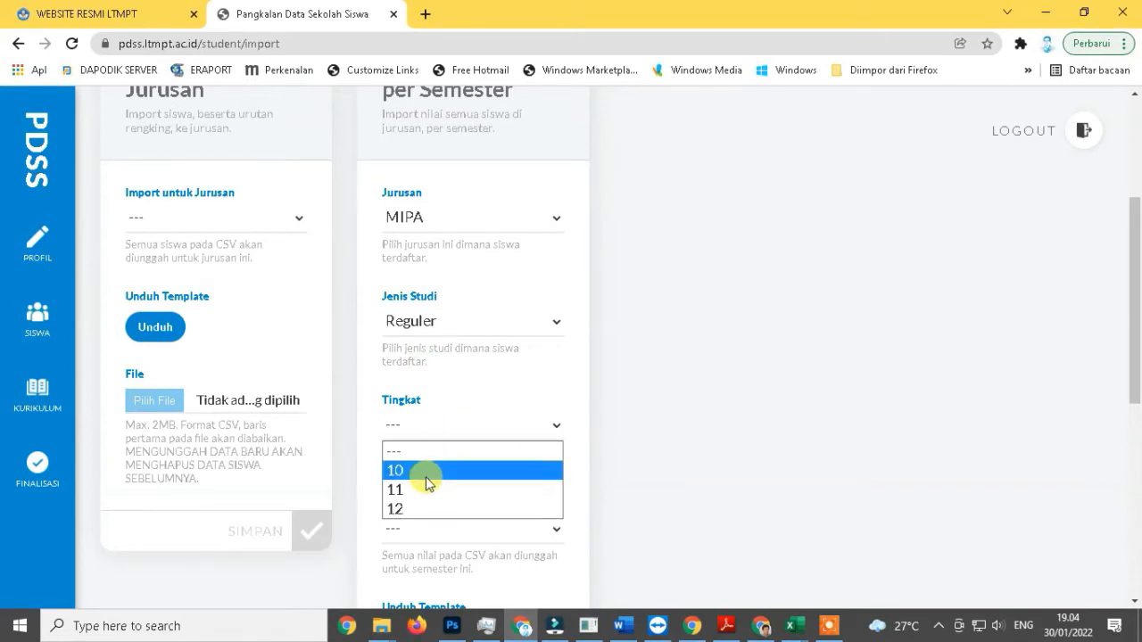
pyautogui.click(426, 474)
pyautogui.click(491, 533)
pyautogui.click(441, 566)
# Download the grade template and save it as 00000095-R-10-1.csv in the UNGGAH_DATA folder.
pyautogui.scroll(-3, 1134, 348)
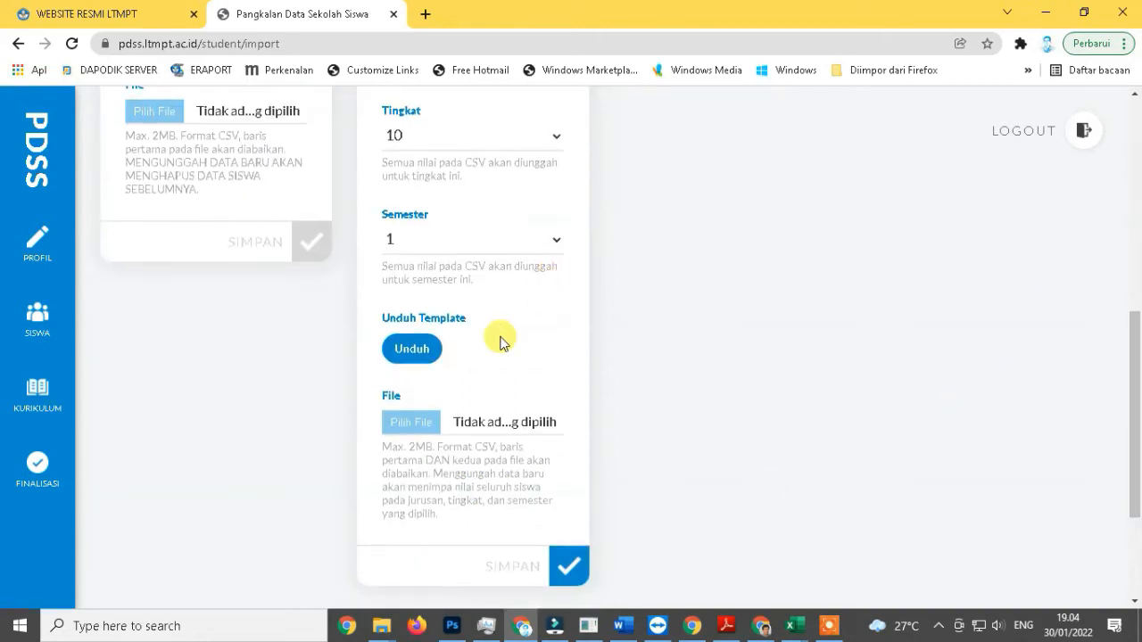
pyautogui.click(413, 350)
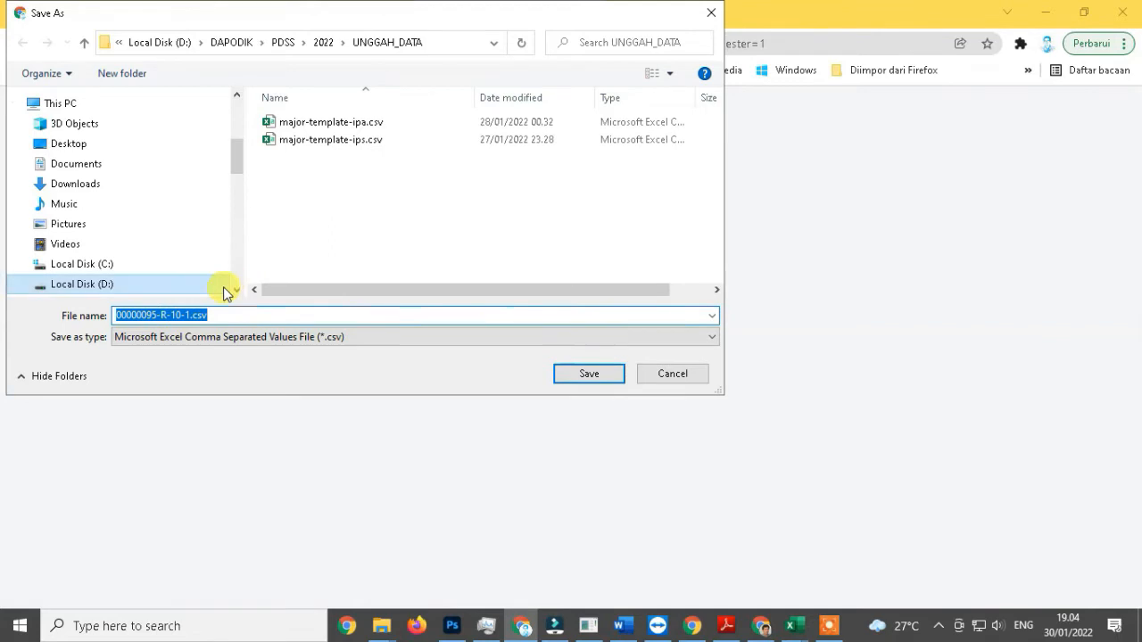
pyautogui.click(572, 377)
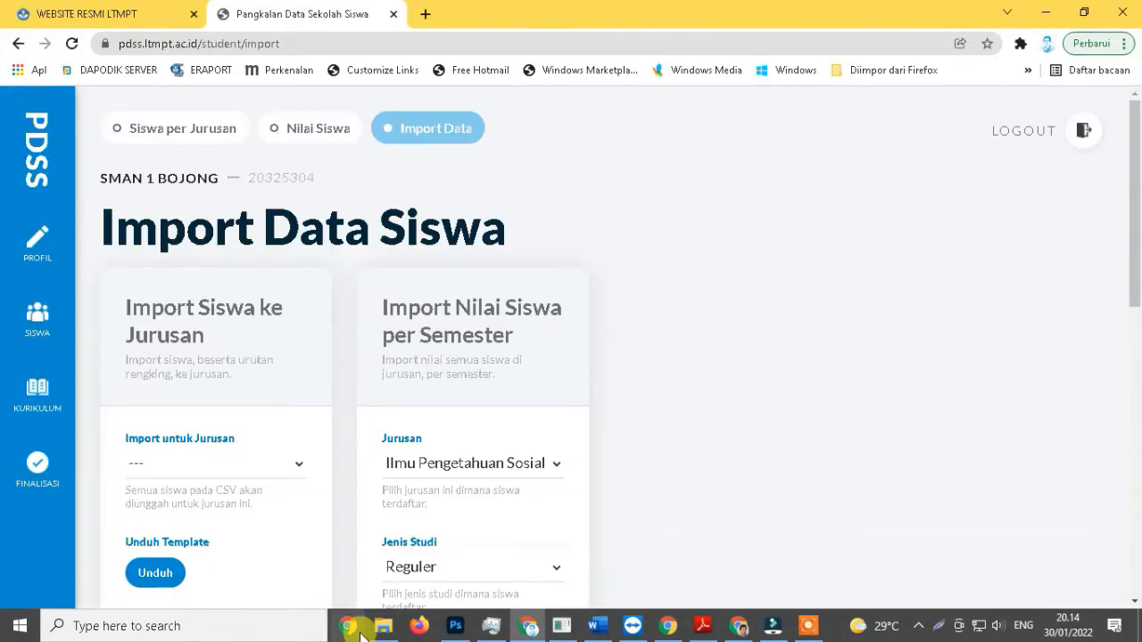
# Switch to the UNGGAH_DATA folder, open 00000095-R-10-1.csv in Excel, and dismiss the data loss notice.
pyautogui.moveTo(386, 634)
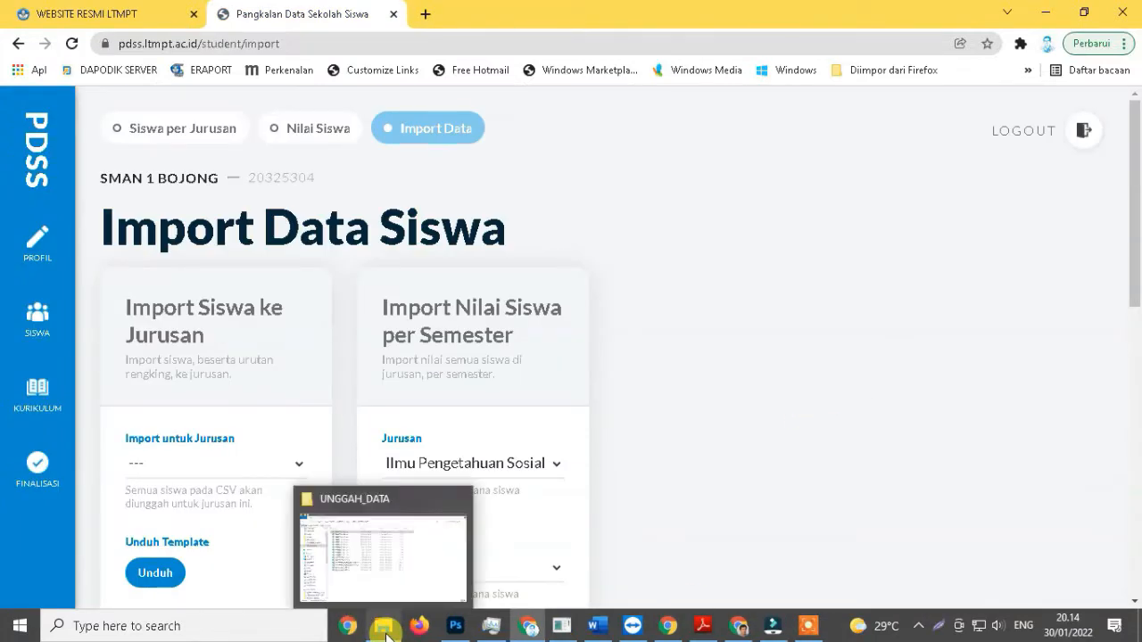
pyautogui.click(386, 629)
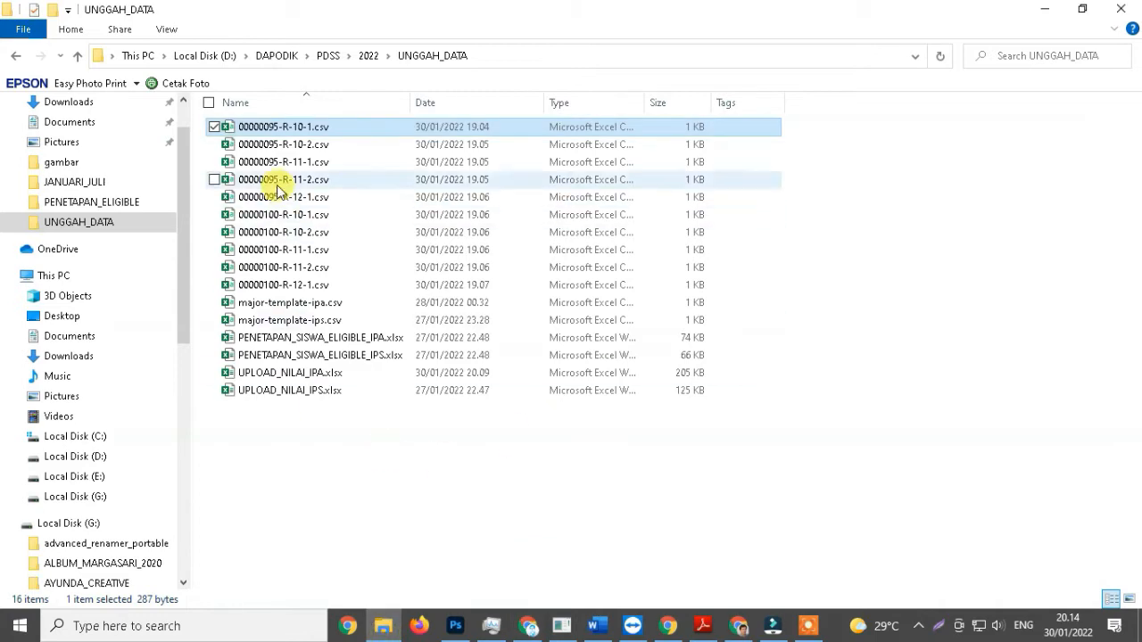
pyautogui.doubleClick(233, 129)
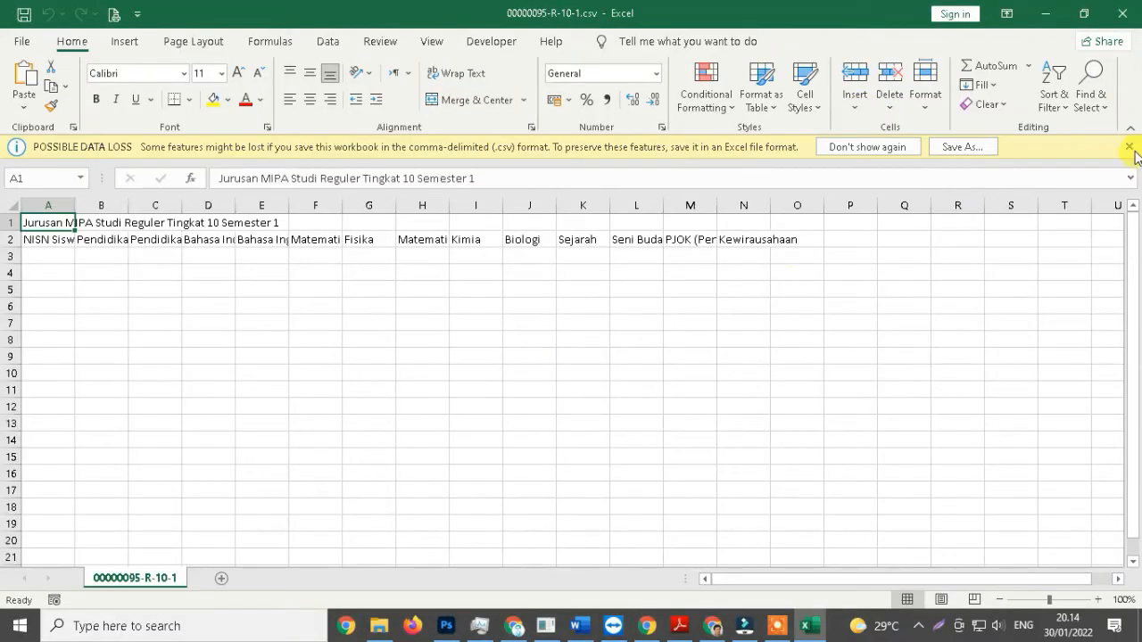
pyautogui.click(1128, 147)
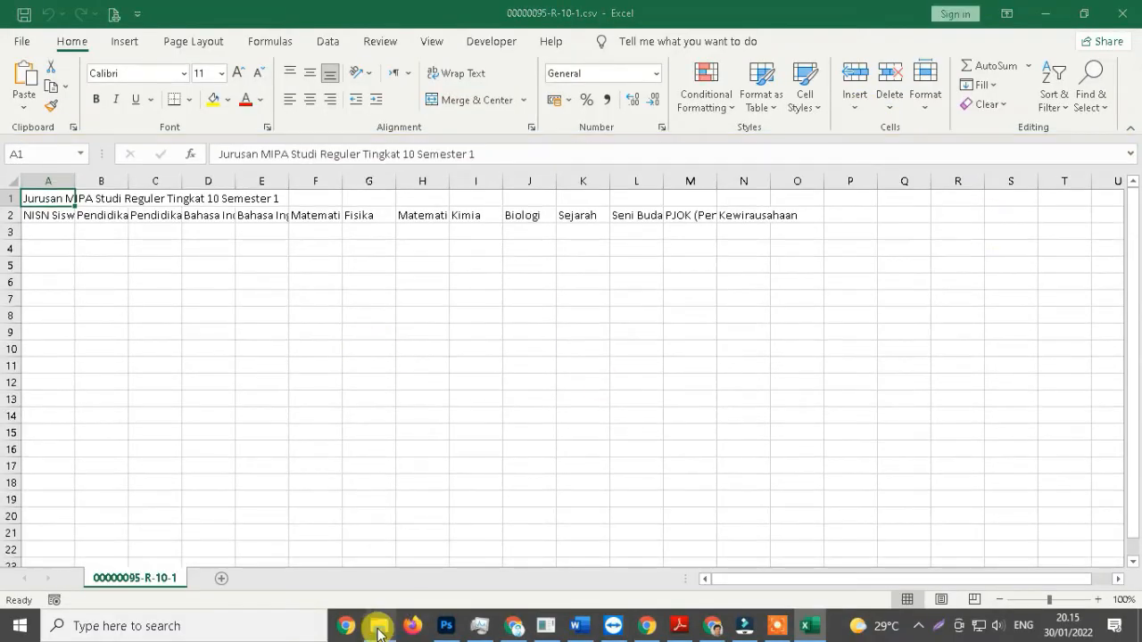
# Open UPLOAD_NILAI_IPA.xlsx from the UNGGAH_DATA folder and display its IPA-R-10-1 sheet.
pyautogui.click(379, 625)
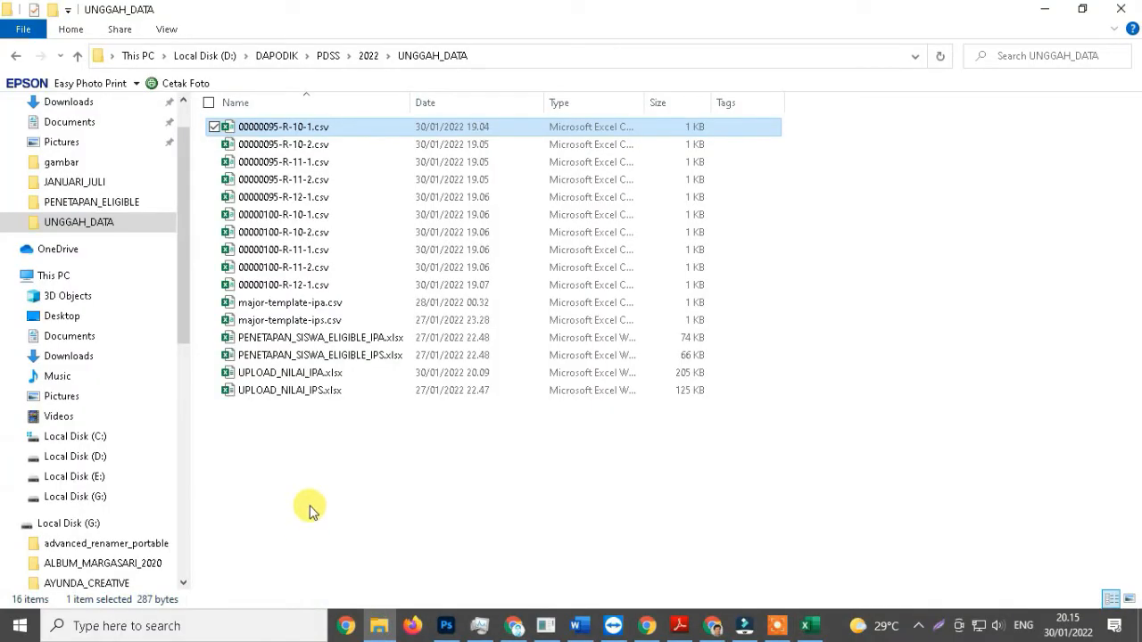
pyautogui.click(244, 379)
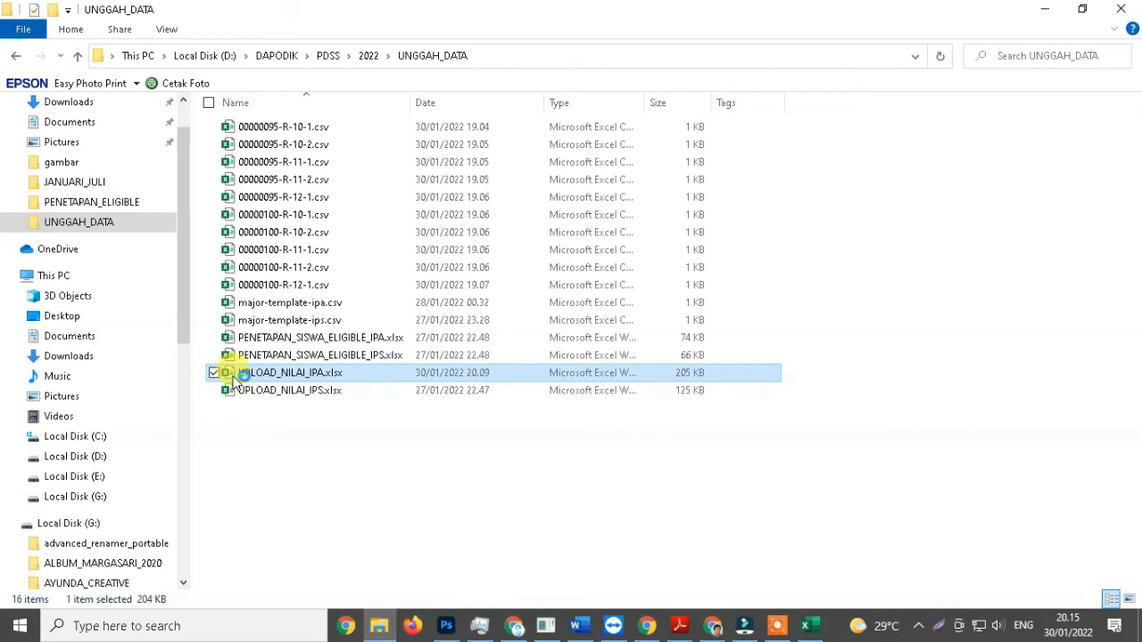
pyautogui.doubleClick(236, 380)
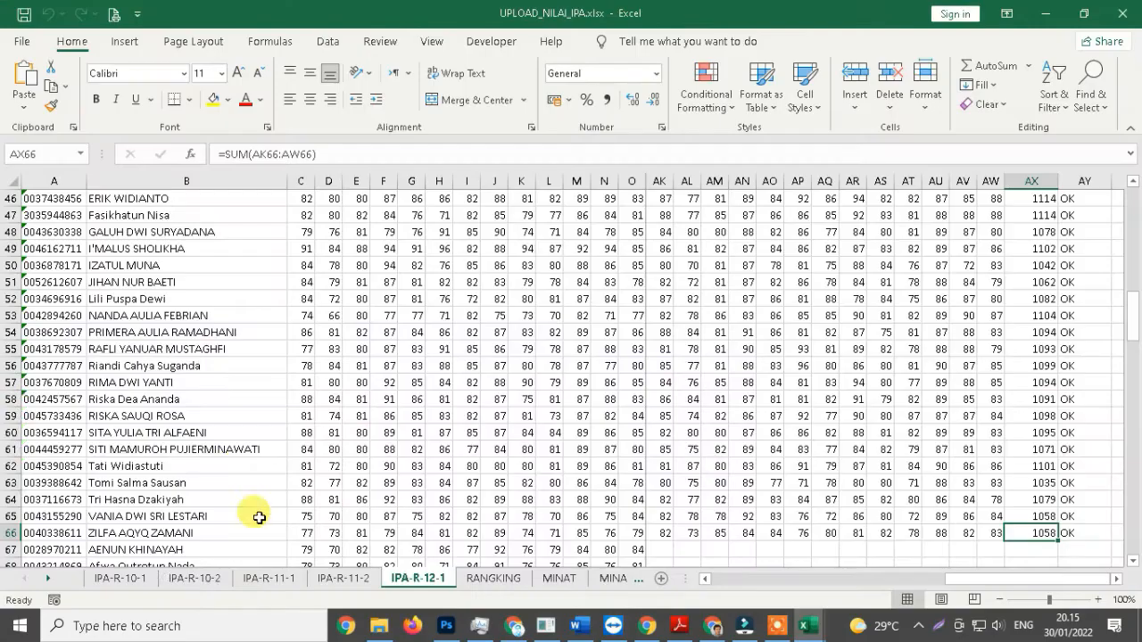
pyautogui.click(133, 585)
# Copy the NISN column from R3 down in sheet IPA-R-10-1 and paste it as values at A3 of 00000095-R-10-1.csv.
pyautogui.click(595, 336)
pyautogui.click(72, 236)
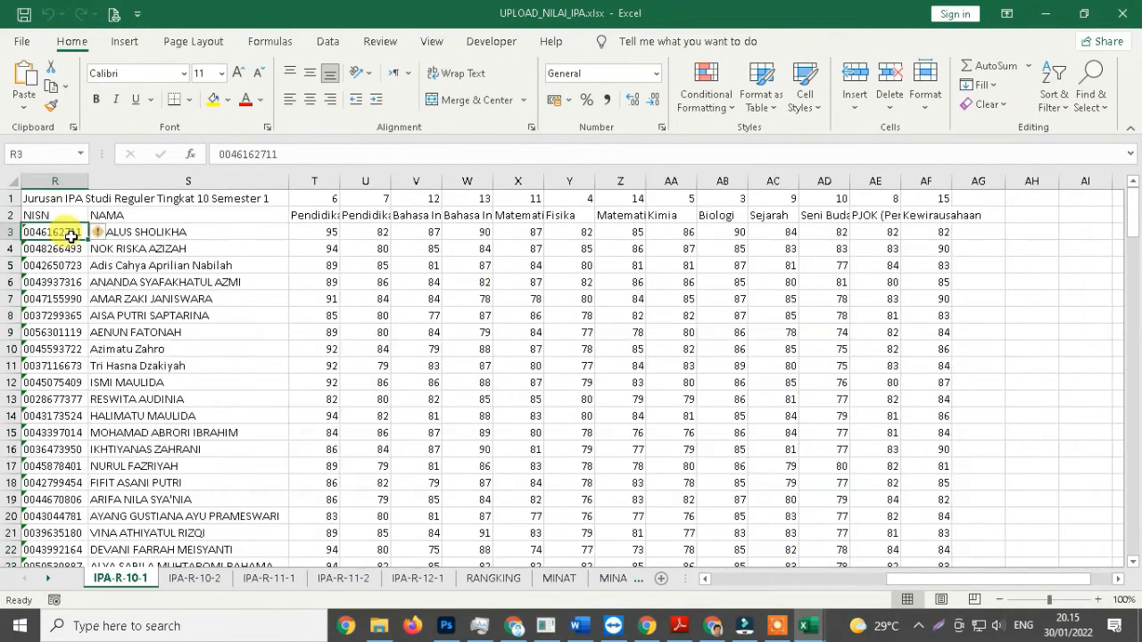
pyautogui.hotkey('ctrl', 'shift', 'Down')
pyautogui.hotkey('ctrl', 'c')
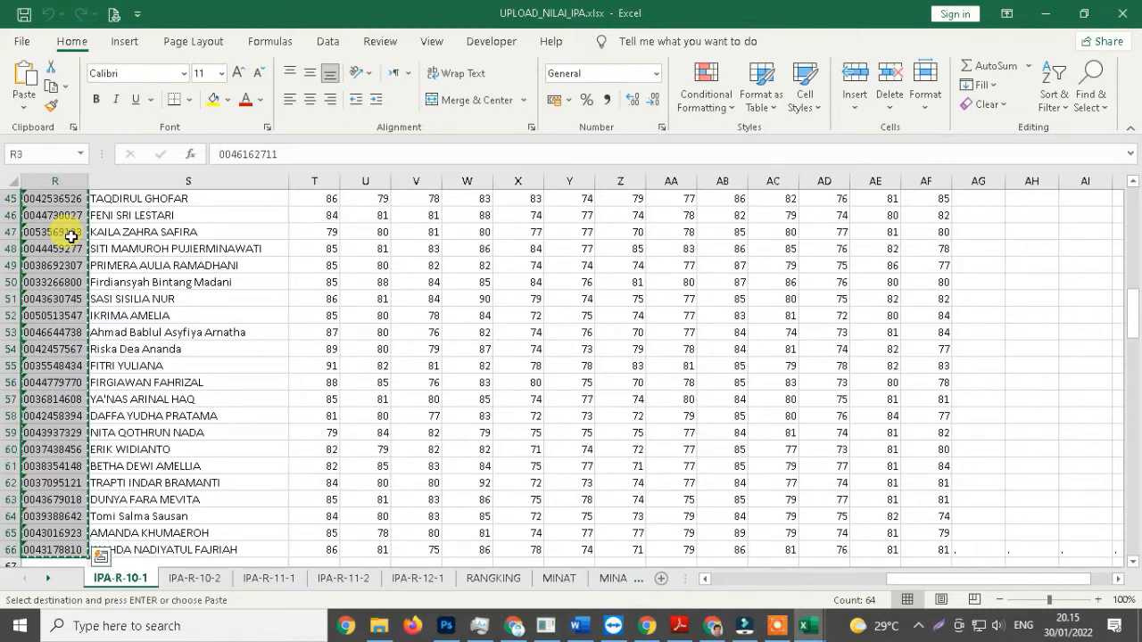
pyautogui.hotkey('alt', 'Tab')
pyautogui.hotkey('ctrl', 'alt', 'v')
pyautogui.click(42, 216)
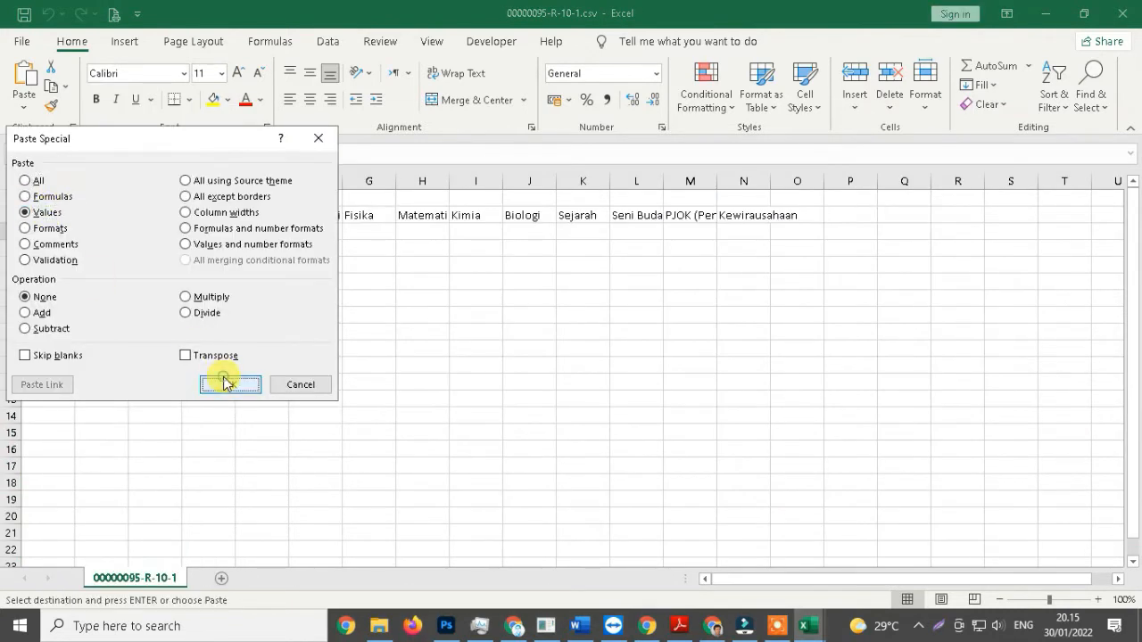
pyautogui.click(227, 381)
# Copy all subject grades from T3 to AF66 in IPA-R-10-1 and paste them as values at B3 of 00000095-R-10-1.csv.
pyautogui.hotkey('alt', 'Tab')
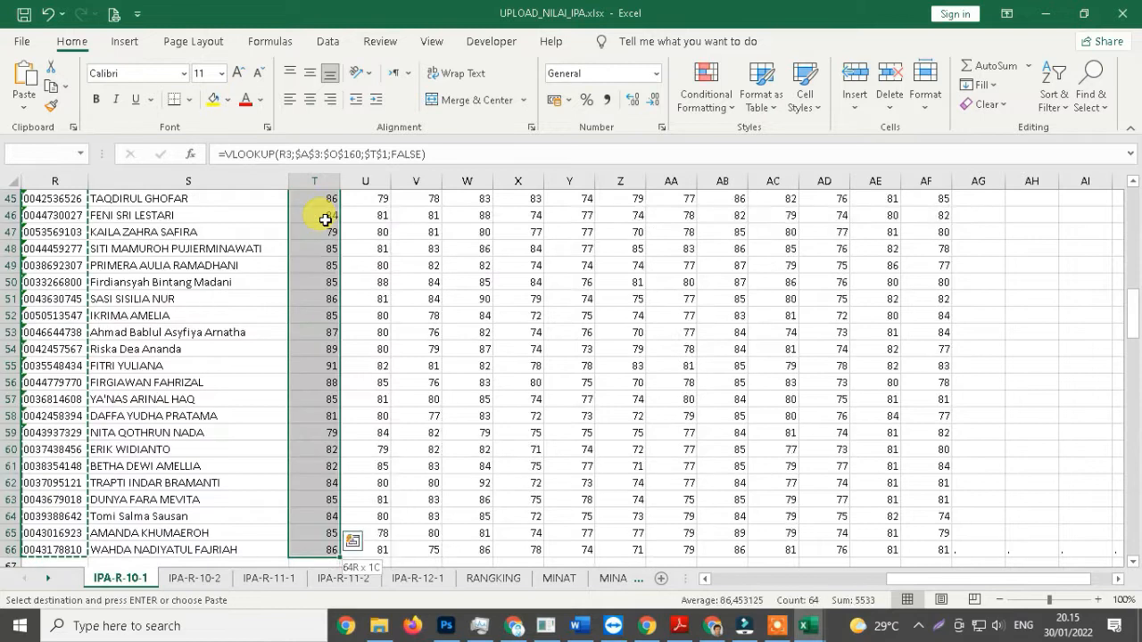
pyautogui.hotkey('alt', 'Tab')
pyautogui.click(98, 231)
pyautogui.rightClick(99, 232)
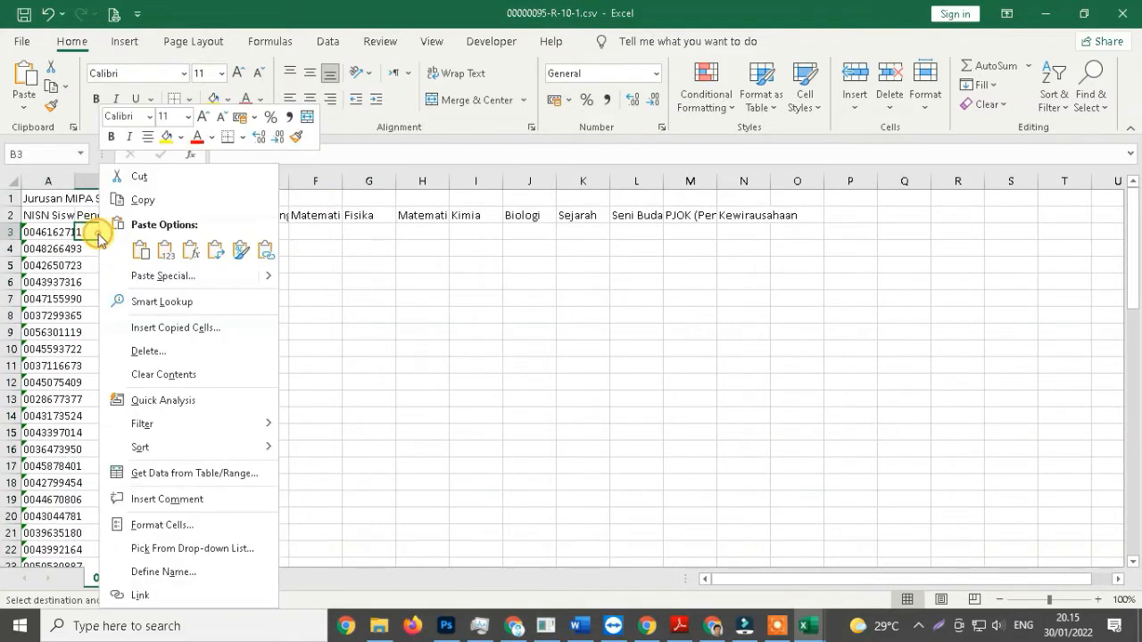
pyautogui.click(150, 278)
pyautogui.click(42, 217)
pyautogui.click(233, 391)
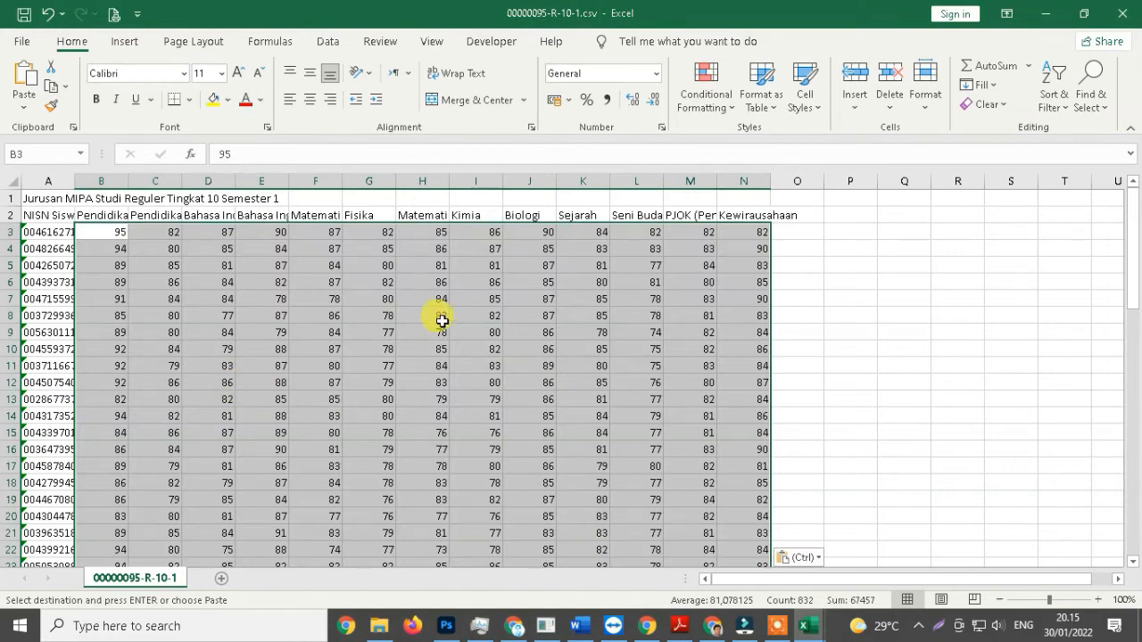
# Close 00000095-R-10-1.csv and save its changes.
pyautogui.click(441, 319)
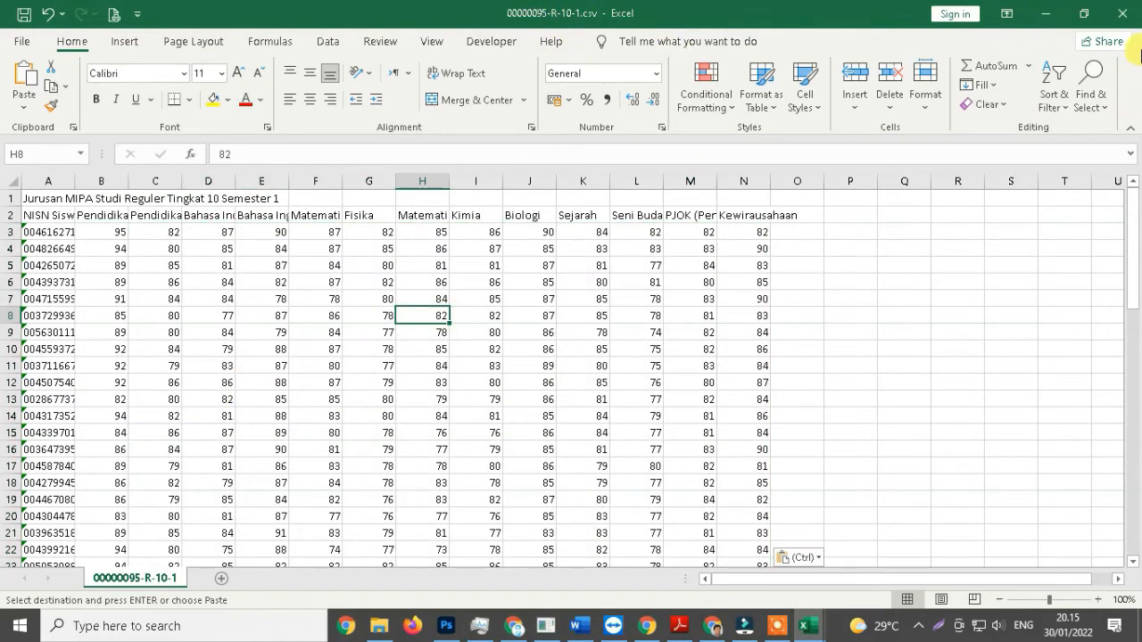
pyautogui.click(1123, 13)
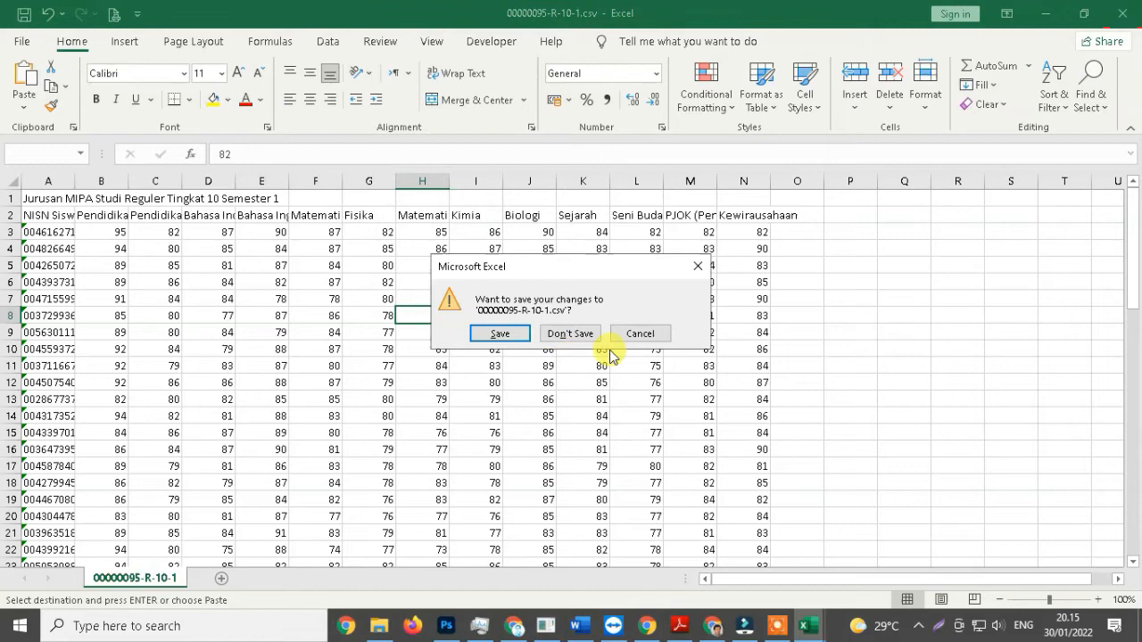
pyautogui.click(504, 332)
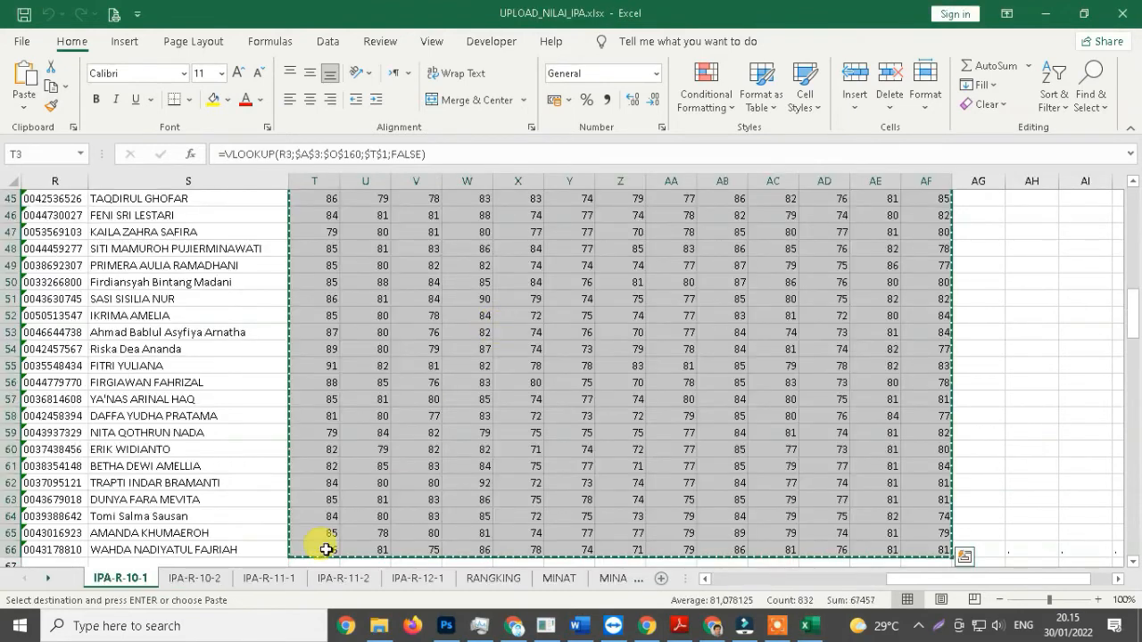
# Continue with sheet IPA-R-10-2 and template 00000095-R-10-2.csv, then go to the grades in sheet IPA-R-11-2.
pyautogui.click(194, 578)
pyautogui.click(544, 244)
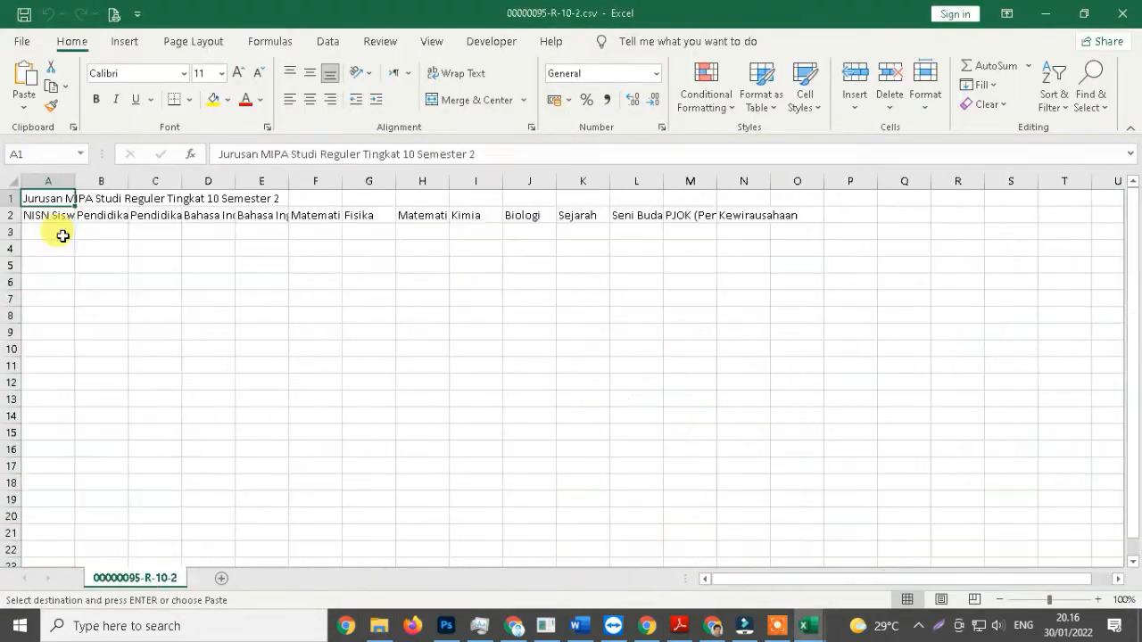
pyautogui.click(517, 474)
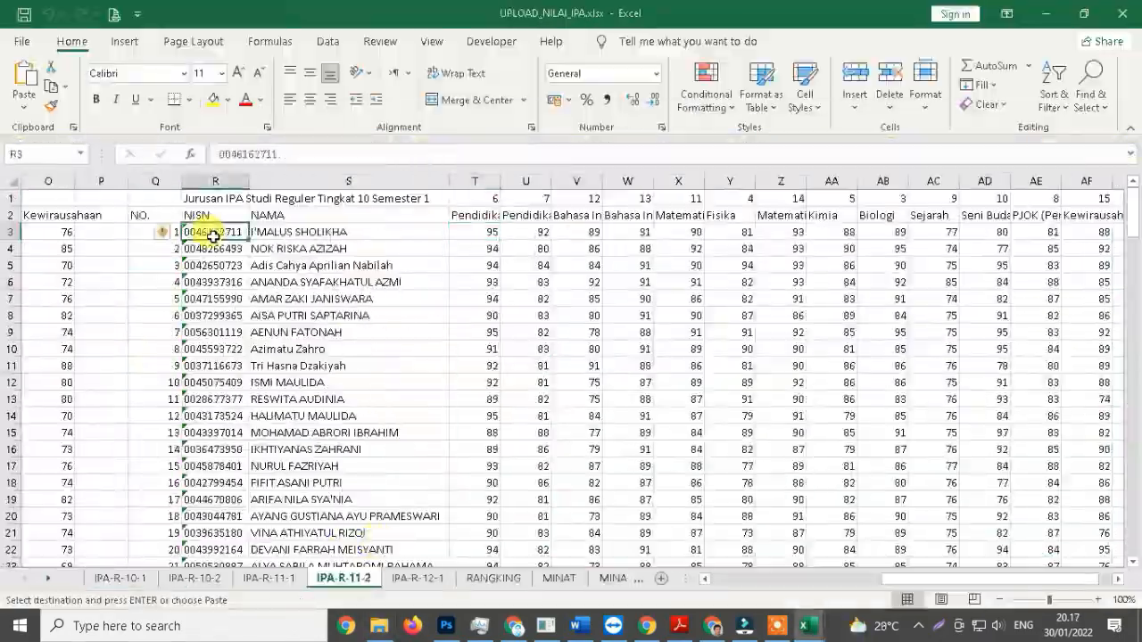
pyautogui.click(474, 221)
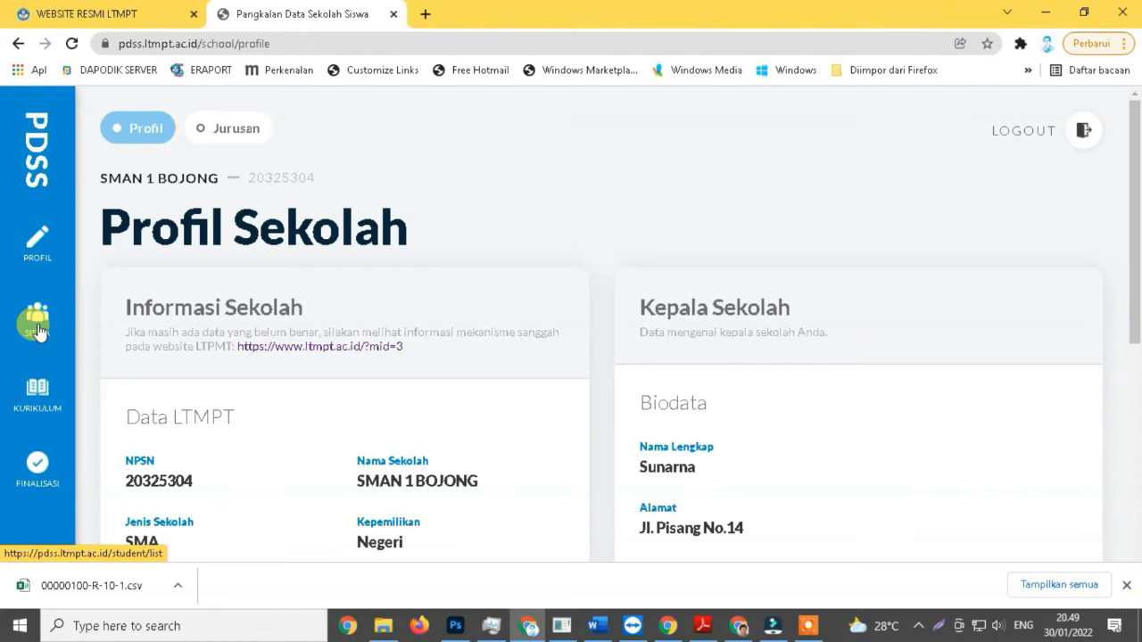
# Switch to PDSS, open the eligible student list and change the study type of all MIPA students to Reguler.
pyautogui.click(36, 331)
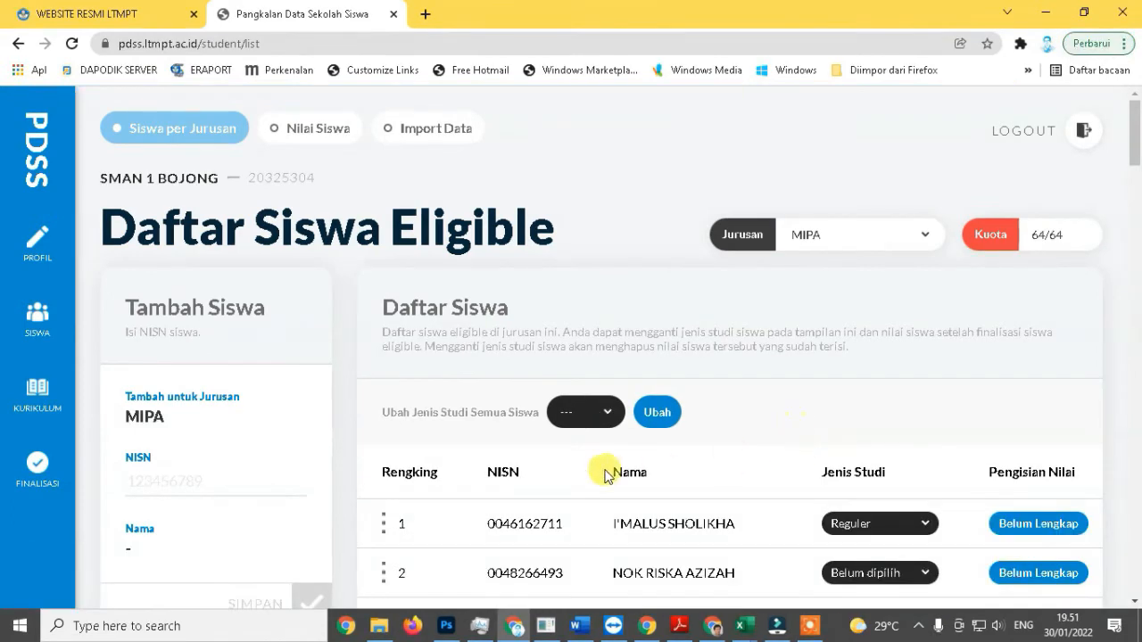
pyautogui.tripleClick(525, 412)
pyautogui.click(605, 412)
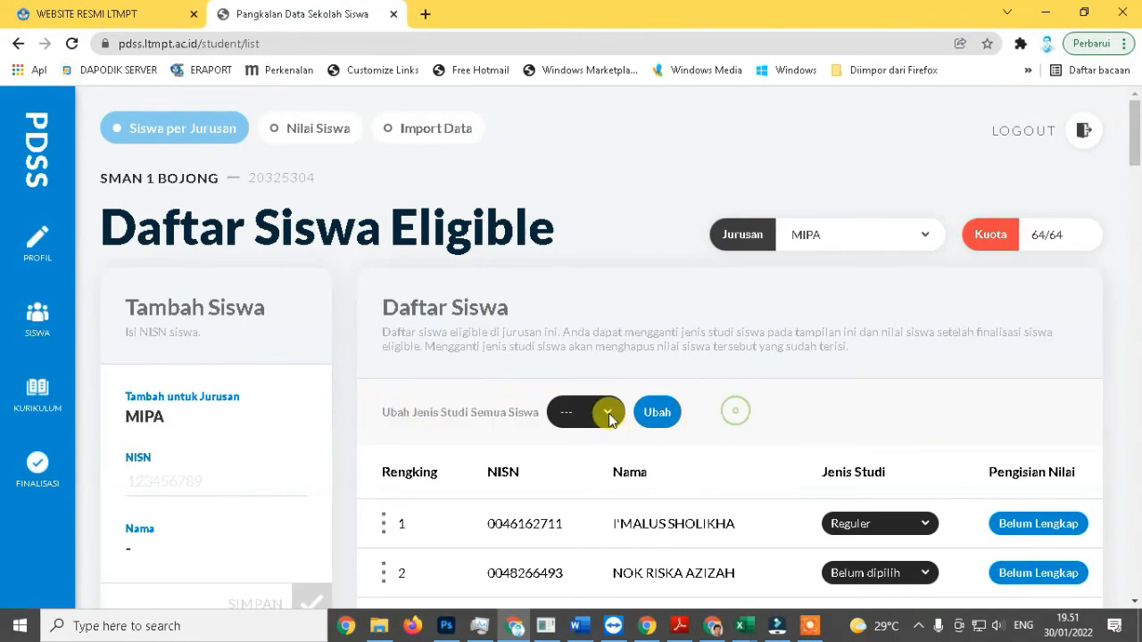
pyautogui.click(581, 446)
pyautogui.click(648, 417)
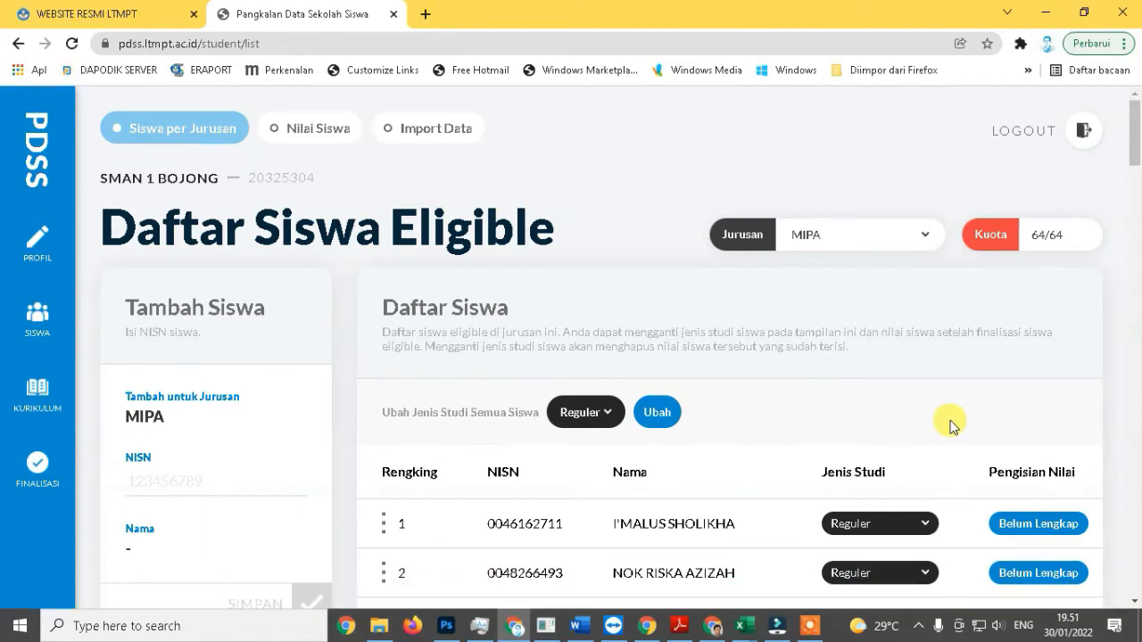
pyautogui.scroll(-1, 1136, 168)
pyautogui.scroll(-4, 1136, 168)
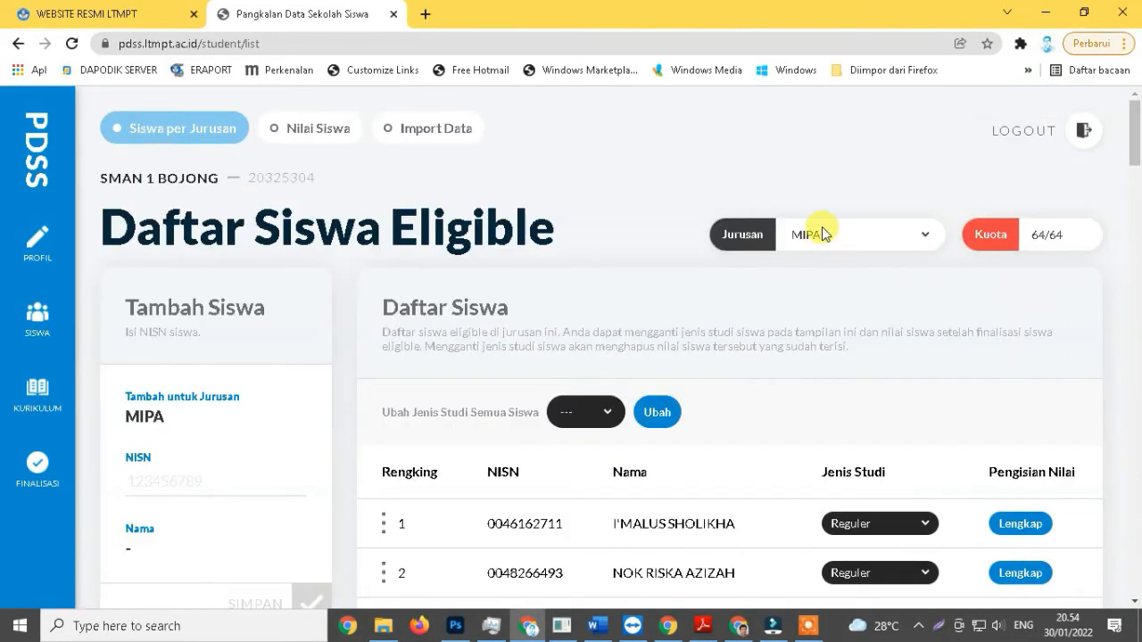
# Show the Ilmu Pengetahuan Sosial student list and change the study type of all its students to Reguler.
pyautogui.click(820, 228)
pyautogui.click(837, 281)
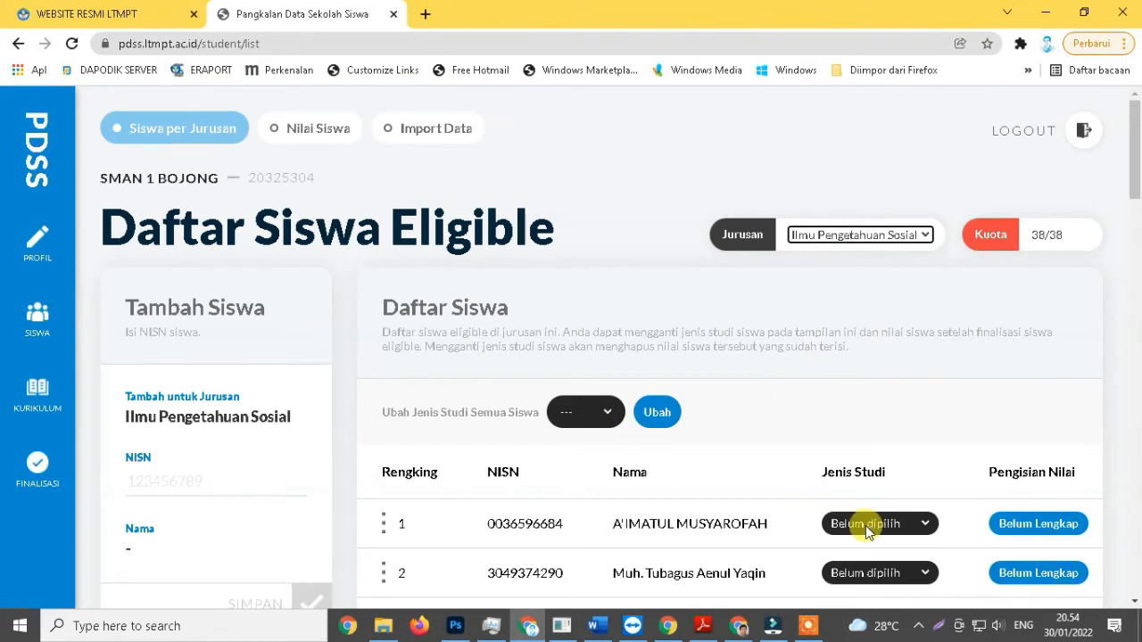
pyautogui.click(600, 412)
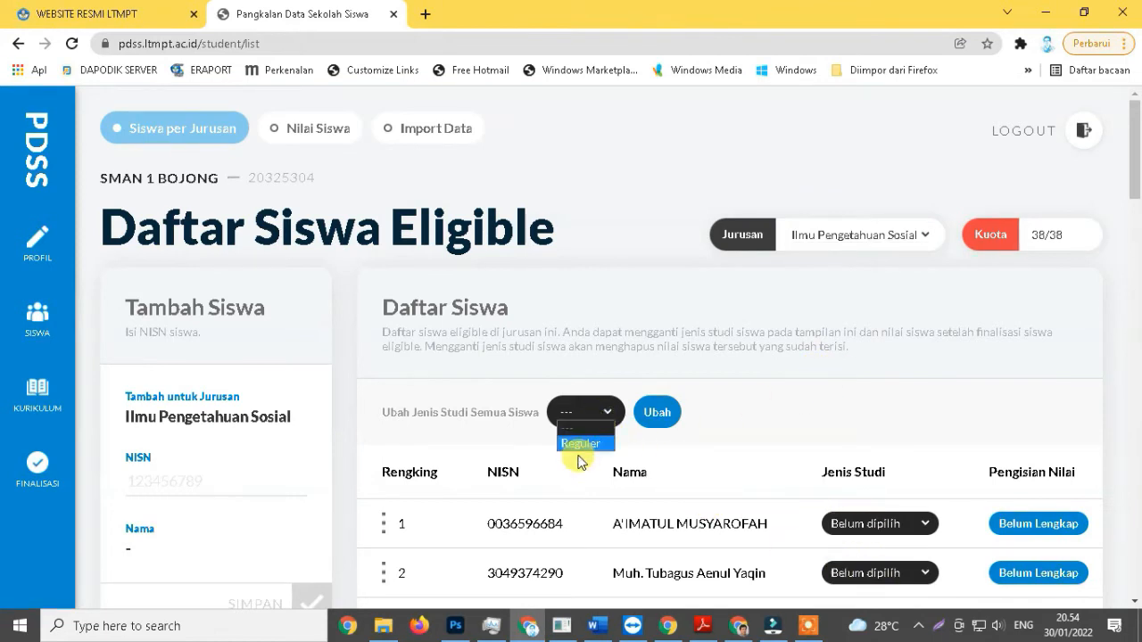
pyautogui.click(581, 446)
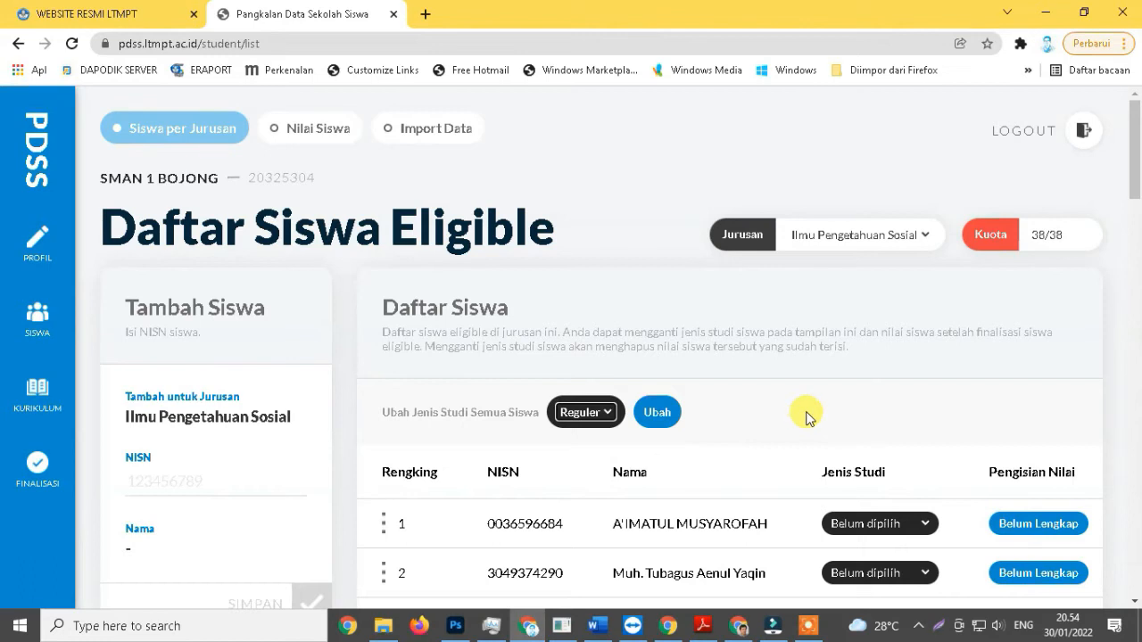
pyautogui.click(660, 420)
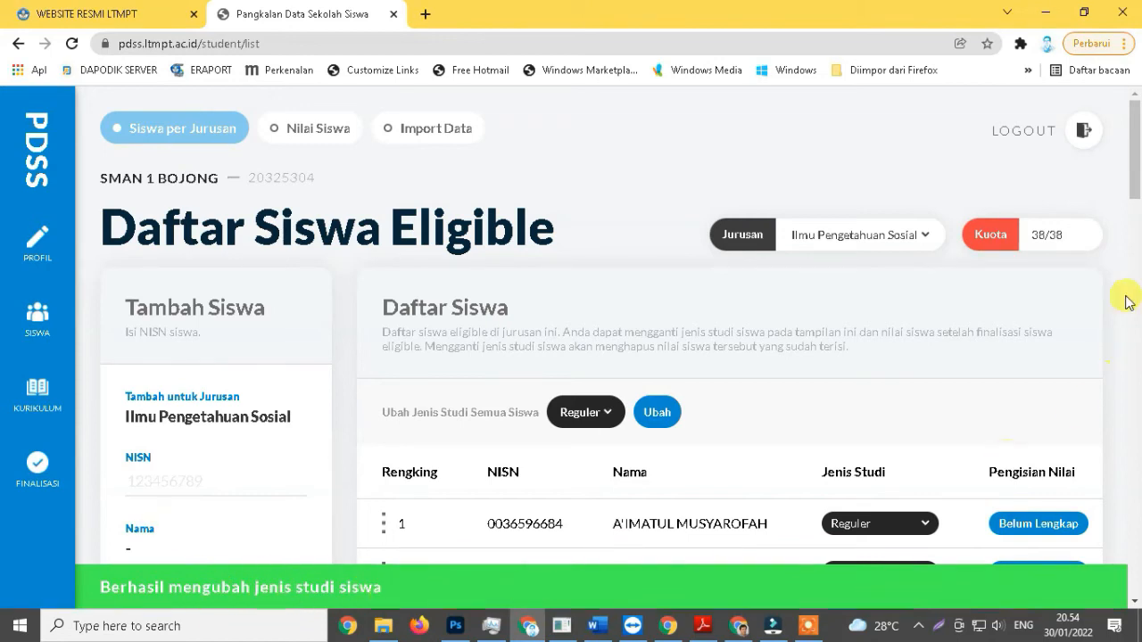
pyautogui.moveTo(1138, 156); pyautogui.dragTo(1138, 115)
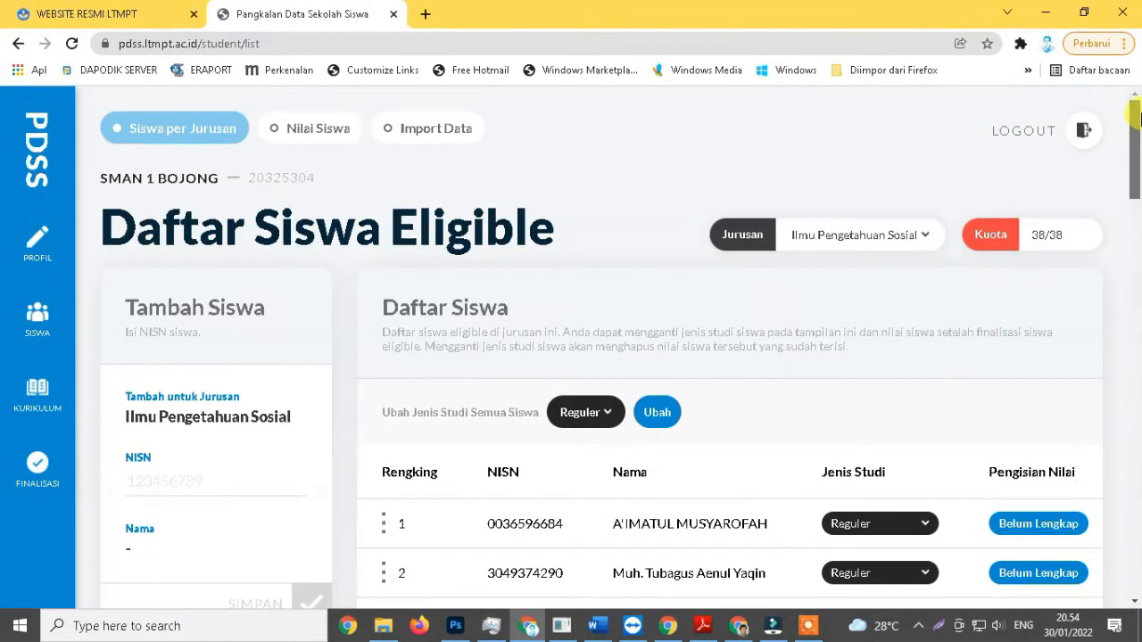
# Open the student data import and set the per-semester grade import to MIPA, Reguler, grade 10 and semester 1.
pyautogui.click(418, 134)
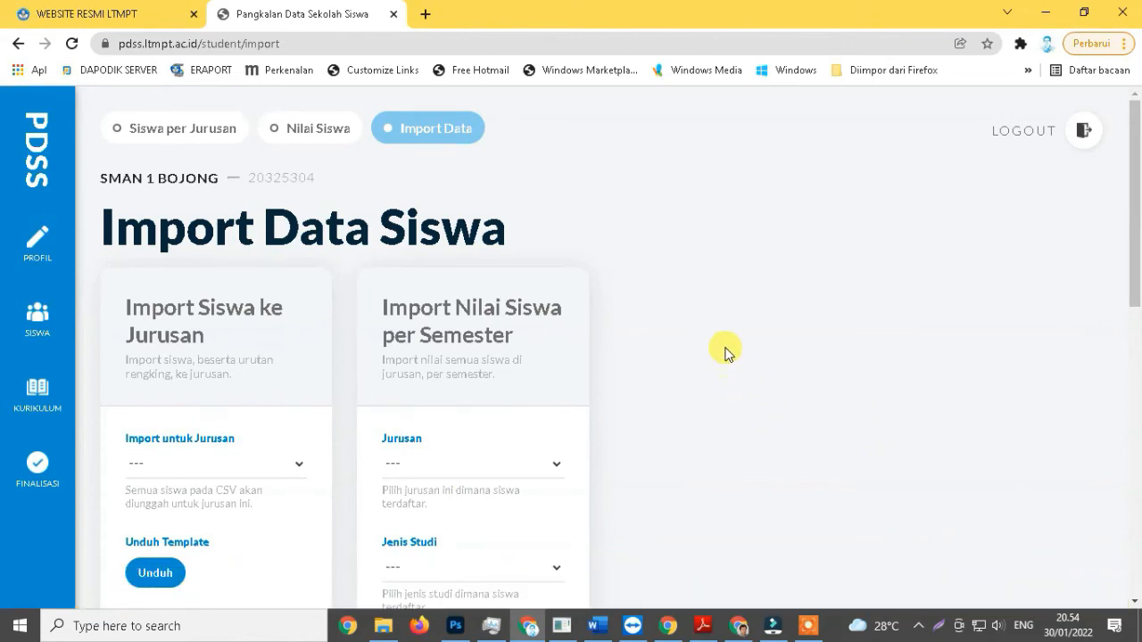
pyautogui.scroll(-1, 729, 362)
pyautogui.click(470, 378)
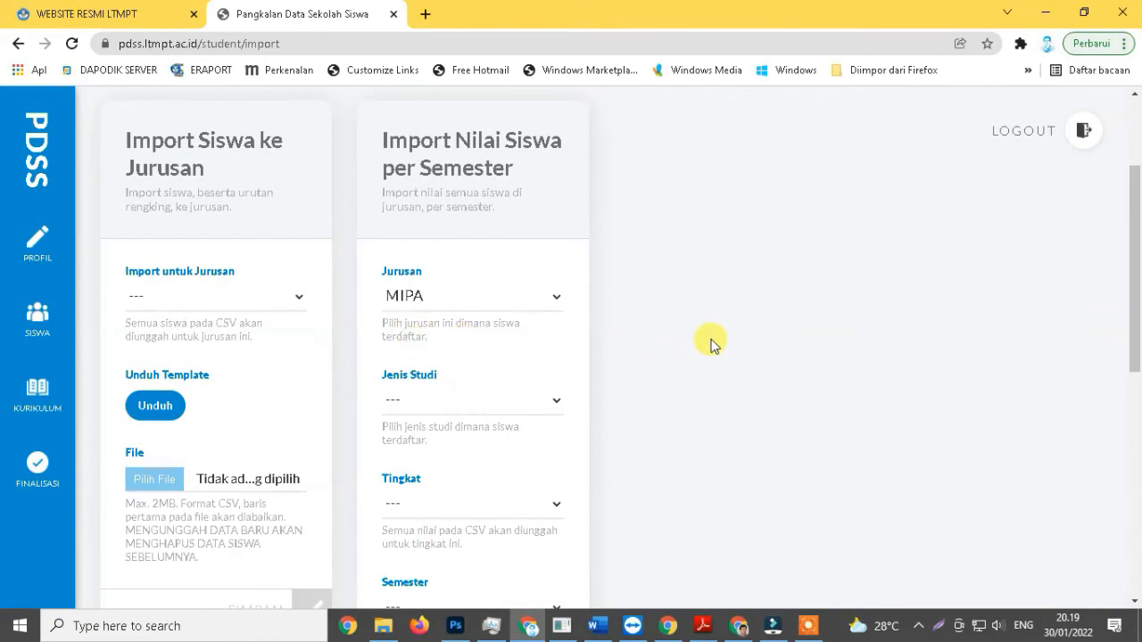
pyautogui.scroll(-1, 710, 341)
pyautogui.click(438, 323)
pyautogui.click(438, 362)
pyautogui.click(432, 421)
pyautogui.click(409, 464)
pyautogui.scroll(-1, 705, 396)
pyautogui.click(435, 442)
pyautogui.click(416, 480)
# Choose 00000095-R-10-1.csv from the UNGGAH_DATA folder as the grade file and save the import.
pyautogui.scroll(-1, 678, 428)
pyautogui.scroll(-1, 687, 424)
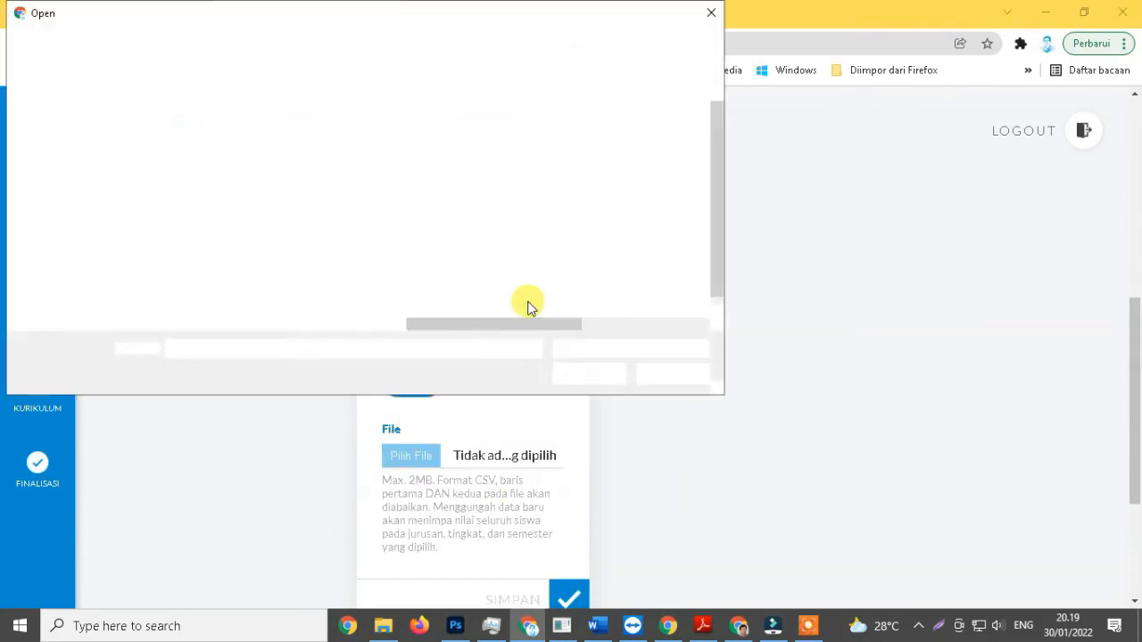
pyautogui.click(489, 121)
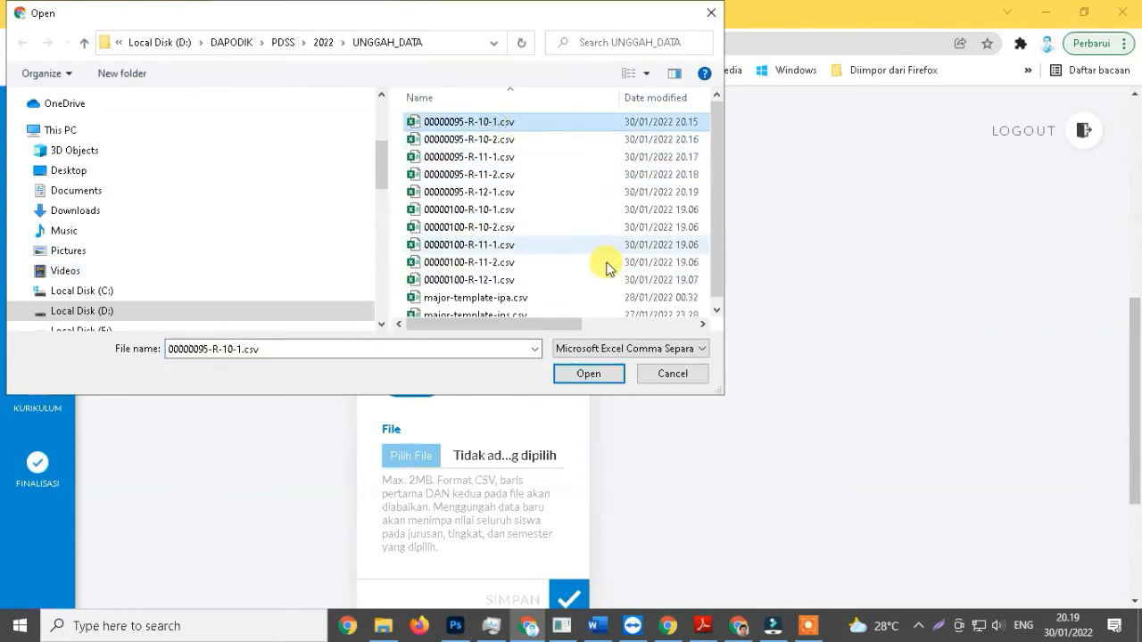
pyautogui.click(585, 374)
pyautogui.scroll(-1, 732, 326)
pyautogui.click(569, 515)
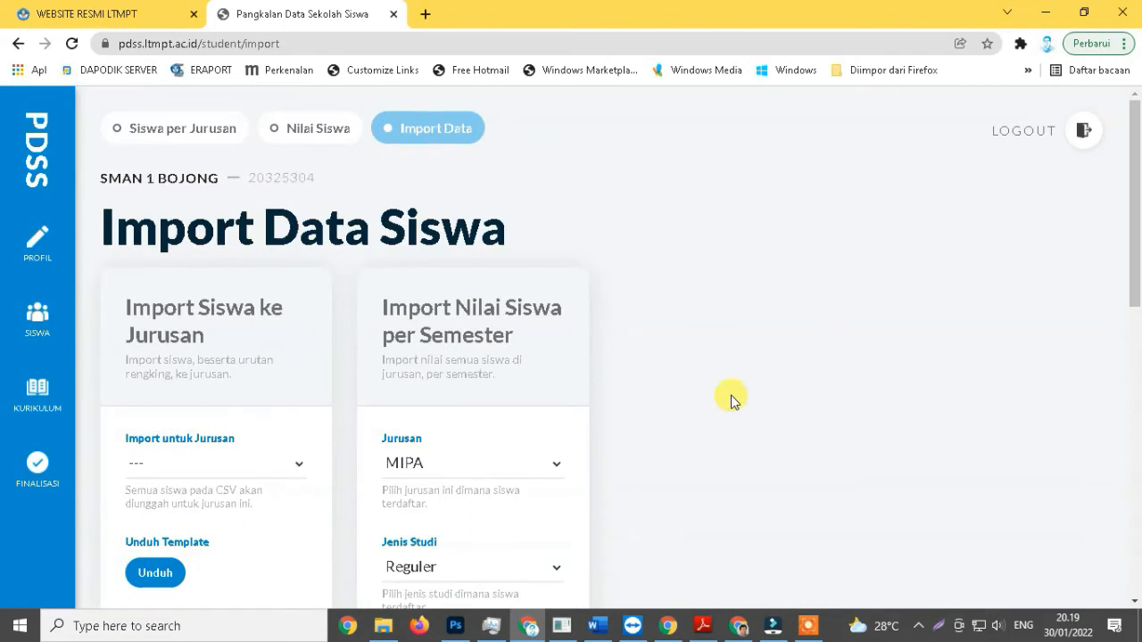
# Change the grade level of the per-semester MIPA Reguler import to 11.
pyautogui.click(468, 444)
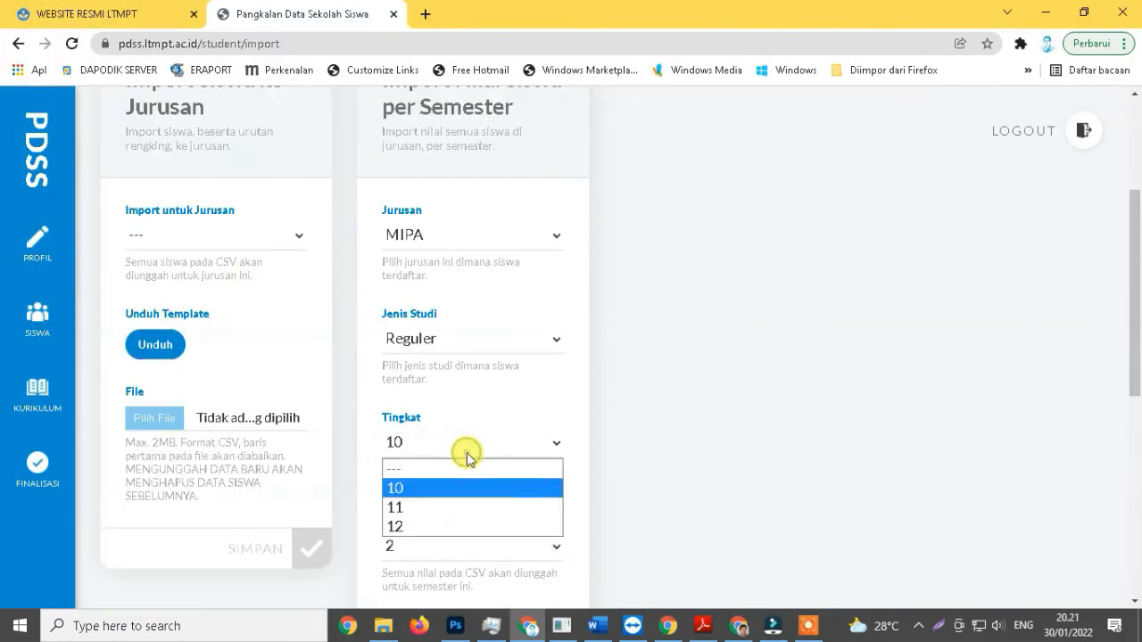
pyautogui.click(472, 507)
pyautogui.scroll(-3, 484, 454)
pyautogui.click(400, 488)
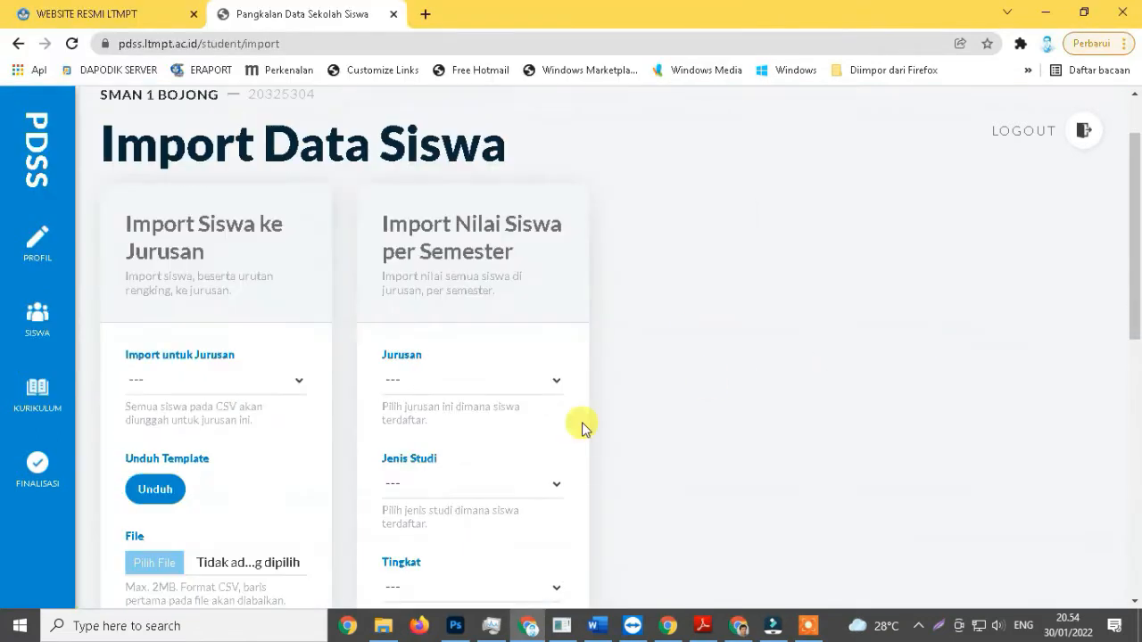
# Set the per-semester grade import to Ilmu Pengetahuan Sosial, Reguler, grade 10 and semester 1.
pyautogui.click(470, 379)
pyautogui.click(409, 445)
pyautogui.click(399, 486)
pyautogui.click(411, 530)
pyautogui.scroll(-2, 431, 417)
pyautogui.click(431, 419)
pyautogui.click(432, 462)
pyautogui.click(480, 443)
pyautogui.click(409, 483)
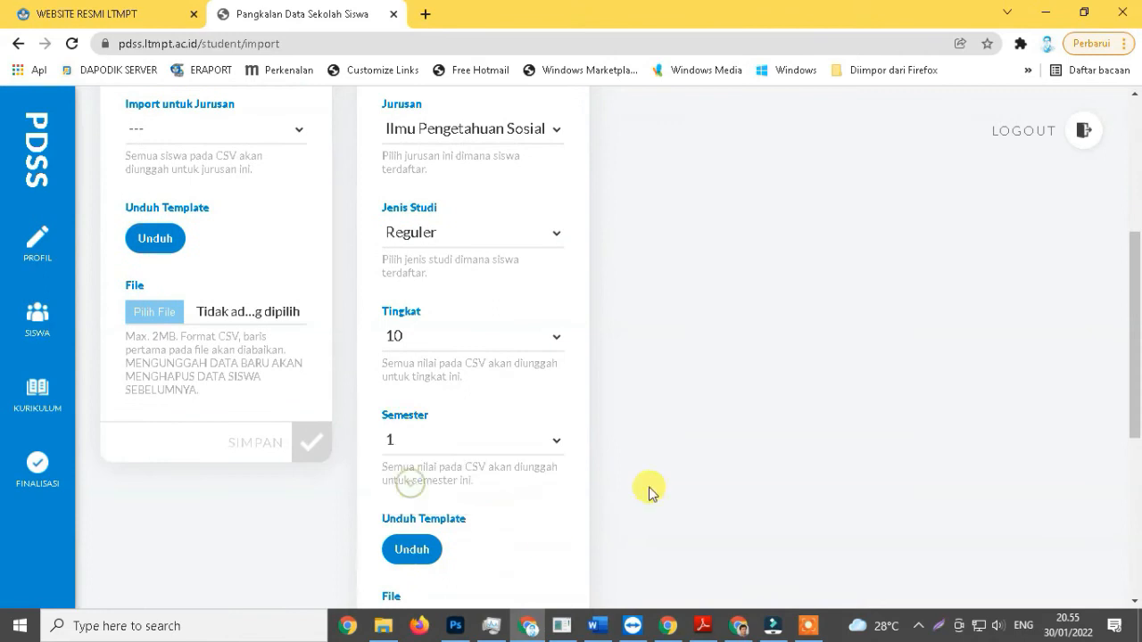
# Choose 00000100-R-10-1.csv from the UNGGAH_DATA folder as the grade file and upload it.
pyautogui.scroll(-2, 650, 493)
pyautogui.click(419, 455)
pyautogui.click(438, 209)
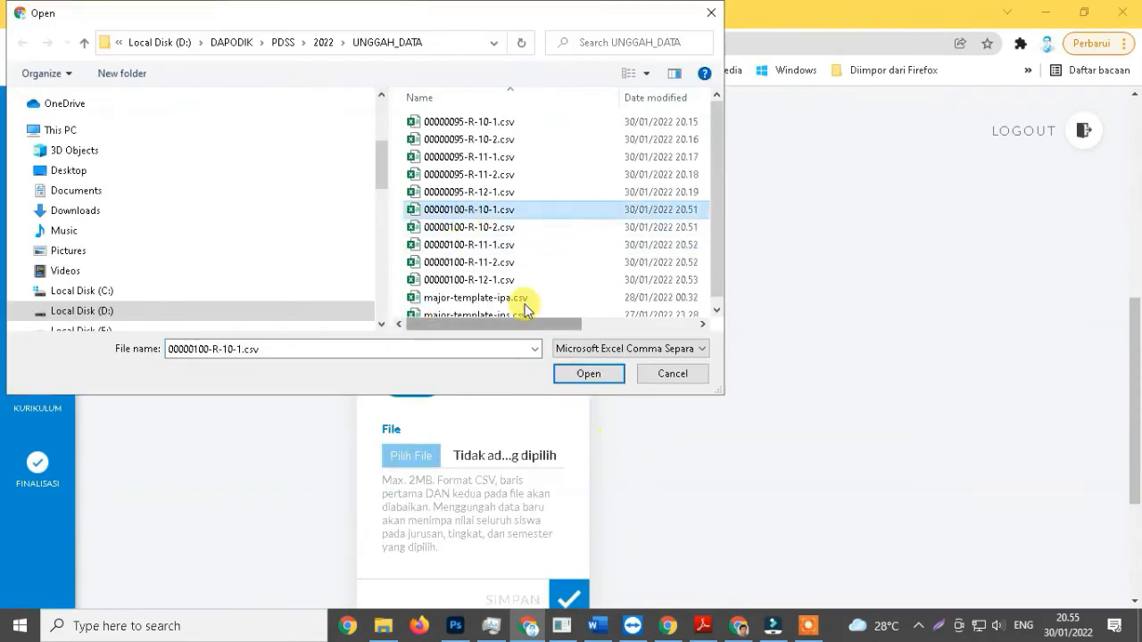
pyautogui.click(594, 378)
pyautogui.click(568, 515)
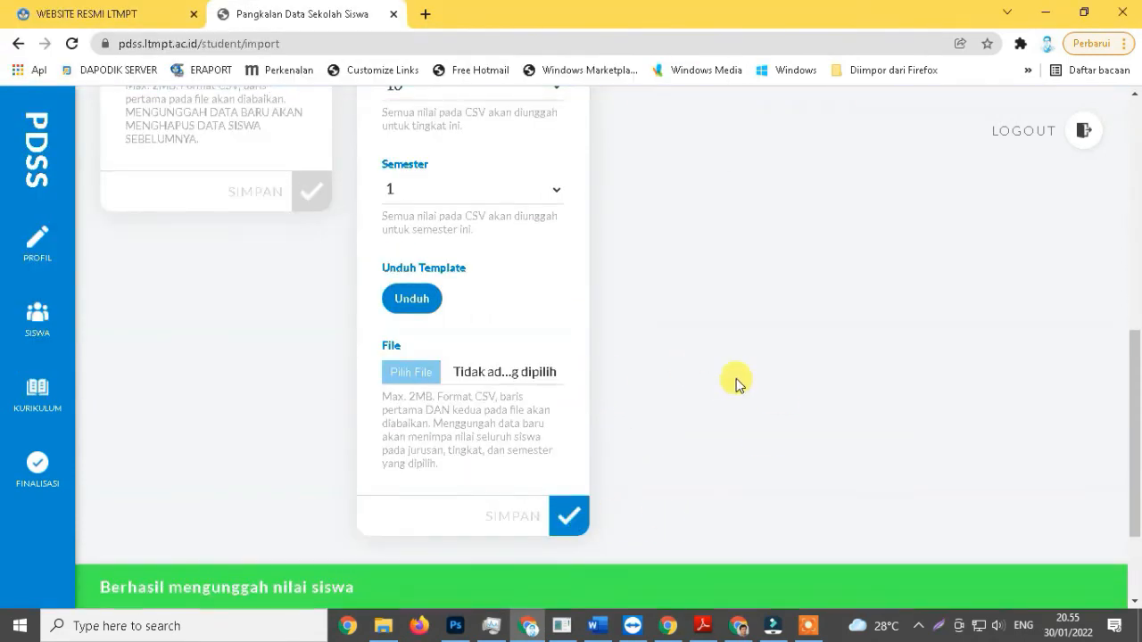
# Set the Ilmu Pengetahuan Sosial grade import to semester 2 and choose 00000100-R-10-2.csv as its file.
pyautogui.click(554, 198)
pyautogui.click(401, 254)
pyautogui.click(418, 372)
pyautogui.click(509, 229)
pyautogui.doubleClick(510, 229)
# Set the import to grade 11 and semester 1, choose 00000100-R-11-1.csv and upload it.
pyautogui.scroll(1, 773, 443)
pyautogui.click(526, 170)
pyautogui.click(446, 215)
pyautogui.click(442, 273)
pyautogui.click(435, 298)
pyautogui.click(412, 455)
pyautogui.doubleClick(482, 250)
pyautogui.click(570, 593)
# Set the grade 11 import to semester 2, choose 00000100-R-11-2.csv and upload it.
pyautogui.click(535, 190)
pyautogui.click(419, 247)
pyautogui.click(422, 376)
pyautogui.doubleClick(481, 268)
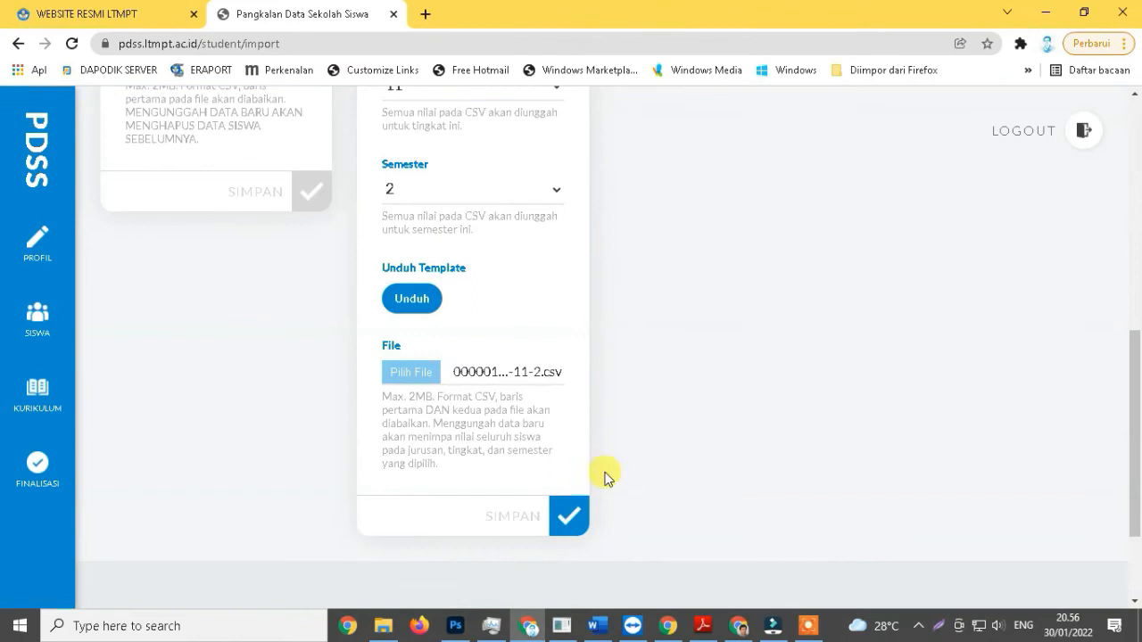
pyautogui.click(570, 516)
# Set the import to grade 12, choose 00000100-R-12-1.csv and upload it.
pyautogui.scroll(2, 726, 312)
pyautogui.click(499, 253)
pyautogui.click(420, 320)
pyautogui.doubleClick(482, 268)
pyautogui.click(570, 516)
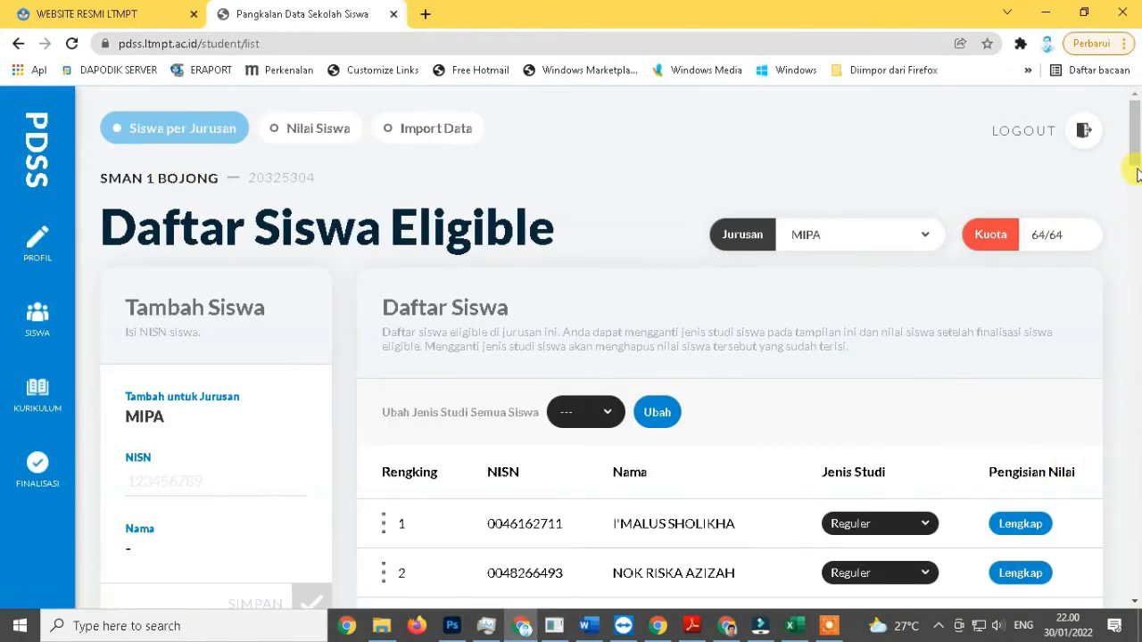
# Check the grade completion status of the MIPA students and the Ilmu Pengetahuan Sosial students in the eligible list.
pyautogui.moveTo(1135, 143)
pyautogui.mouseDown()
pyautogui.moveTo(1135, 500)
pyautogui.moveTo(1134, 120)
pyautogui.mouseUp()
pyautogui.click(903, 235)
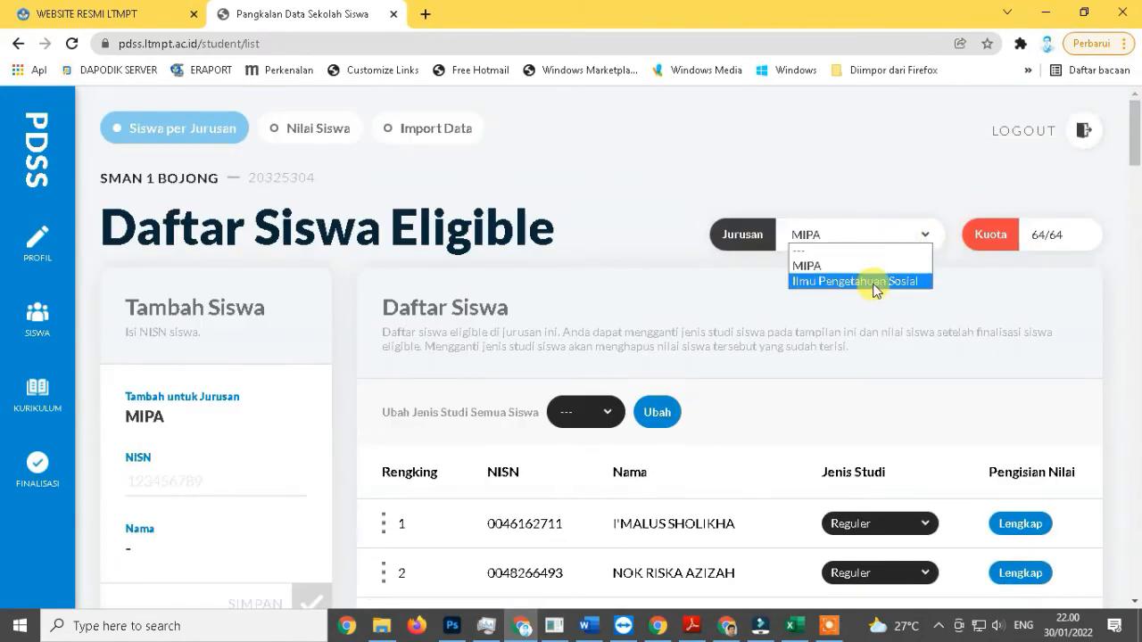
pyautogui.click(873, 282)
pyautogui.moveTo(1138, 145); pyautogui.dragTo(1139, 122)
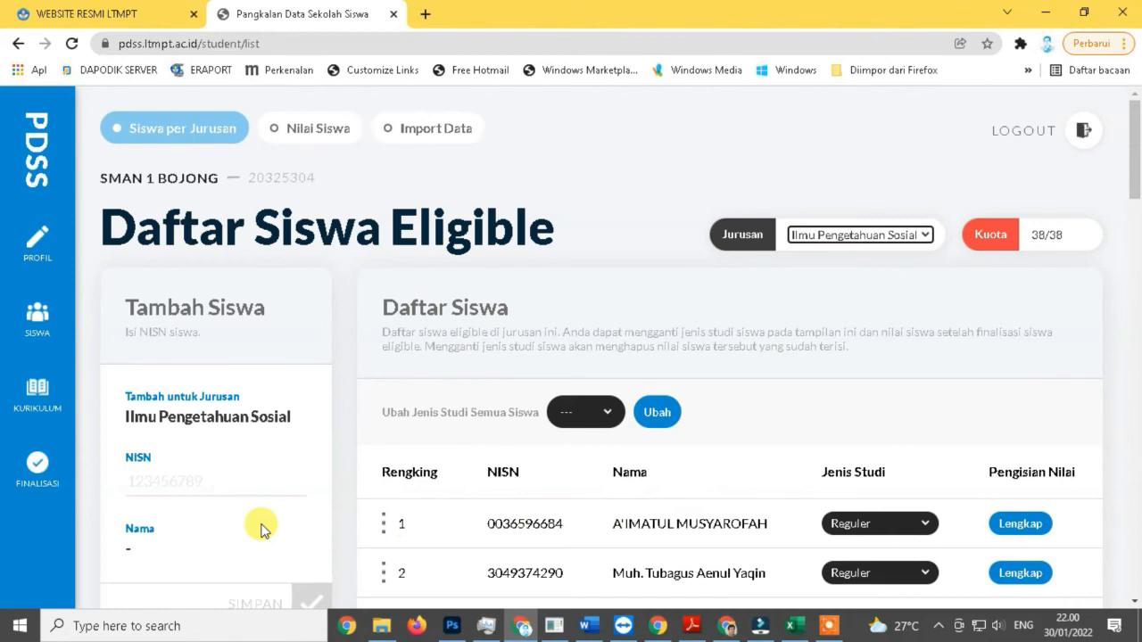
# Accept the responsibility statement for the student grade data (Finalisasi Data Nilai) and finalise it, confirming the finalisation.
pyautogui.click(36, 472)
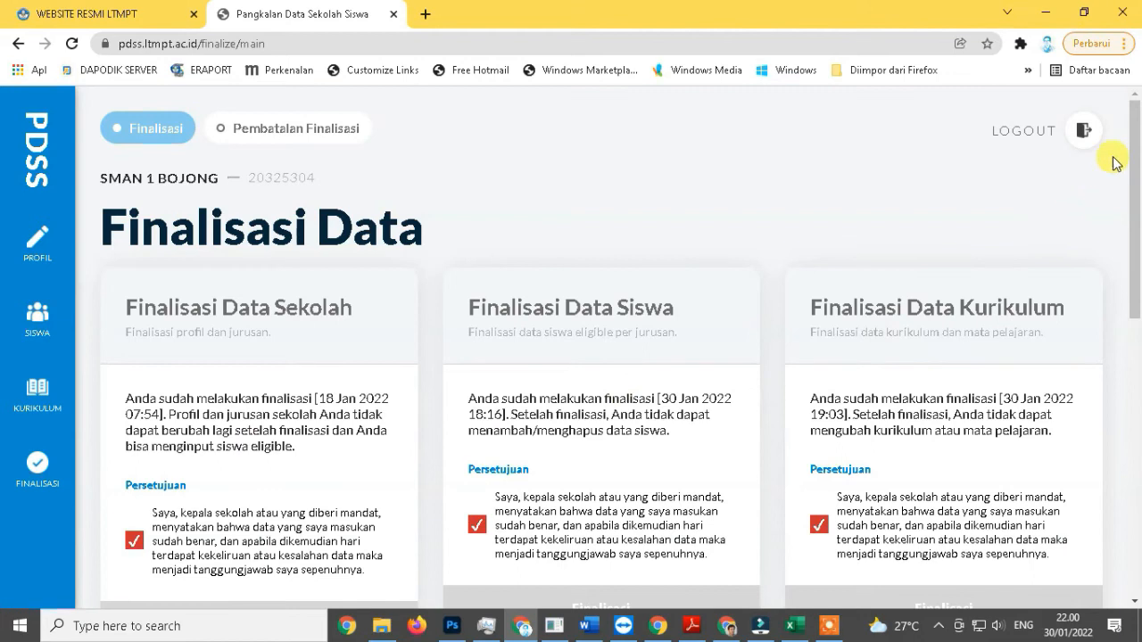
pyautogui.scroll(-6, 1136, 134)
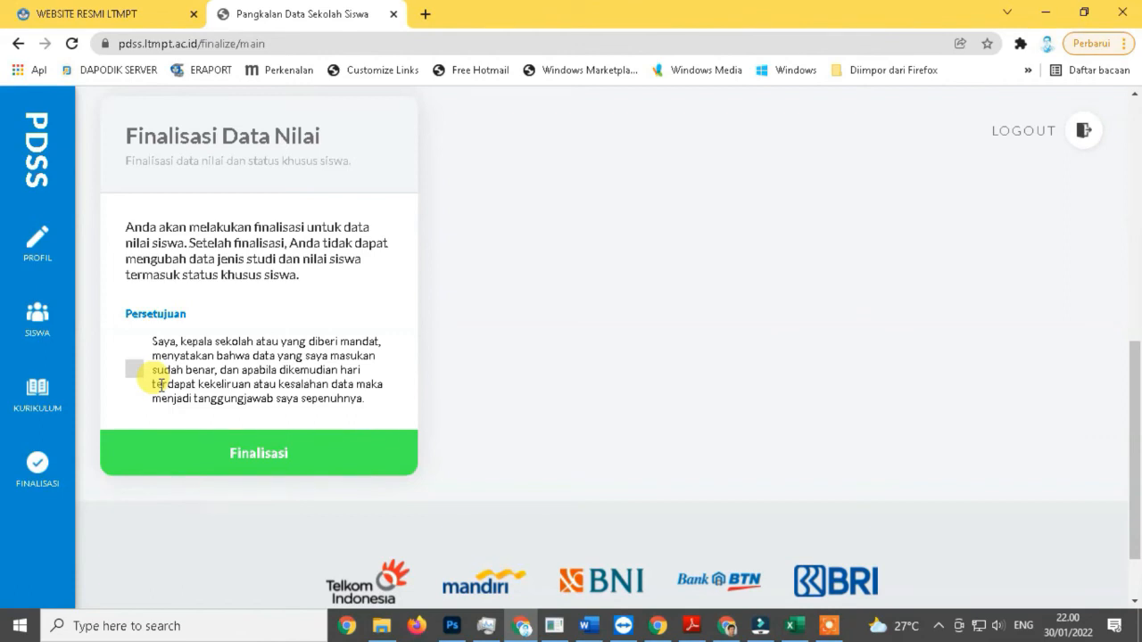
pyautogui.click(253, 458)
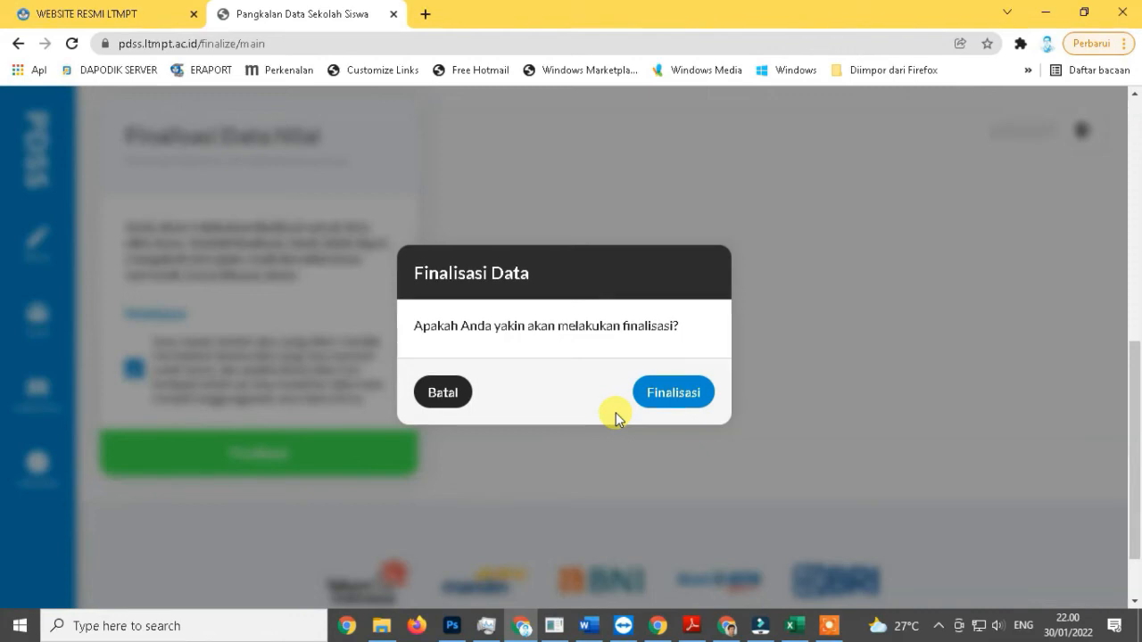
pyautogui.click(676, 393)
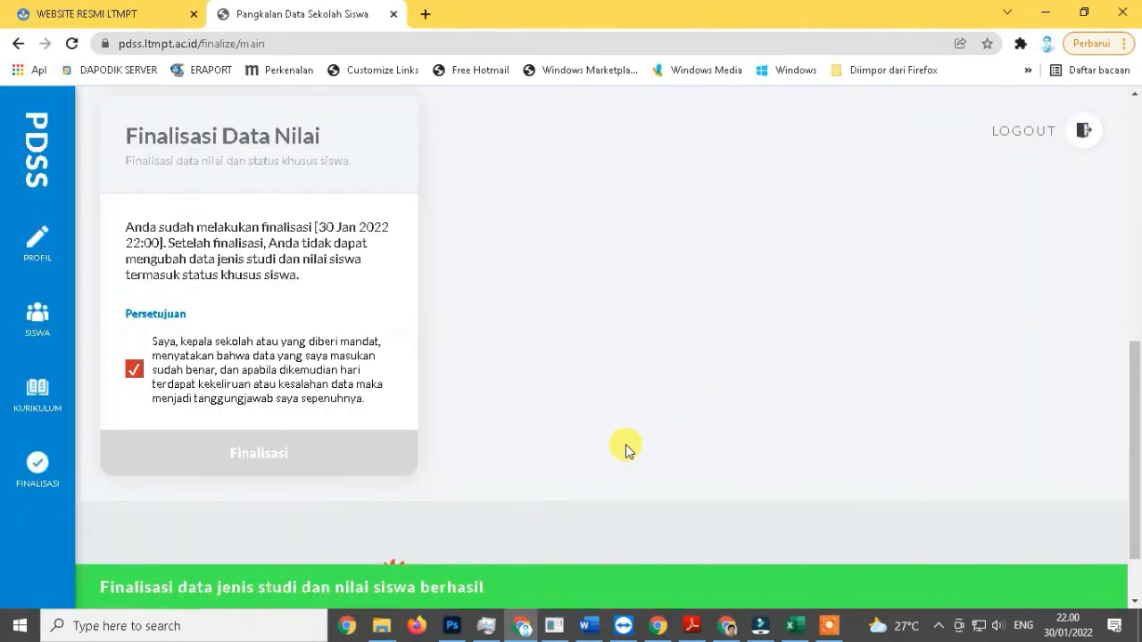
pyautogui.scroll(-2, 624, 446)
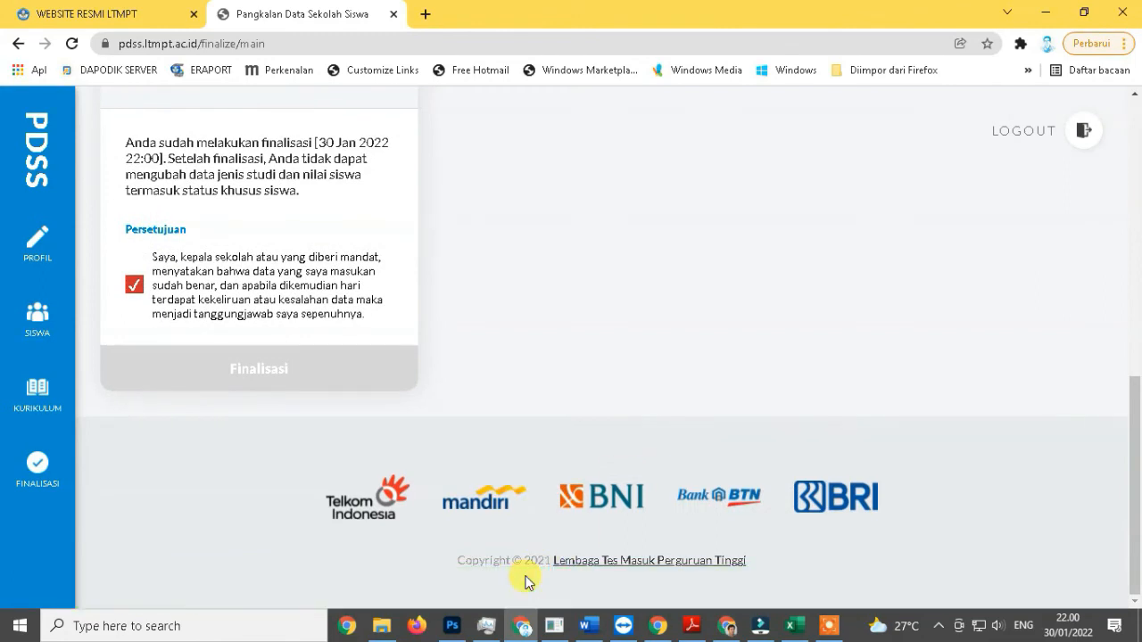
# Check the finalisation cancellation options (Pembatalan Finalisasi) for the school, eligible student and curriculum data.
pyautogui.scroll(10, 994, 446)
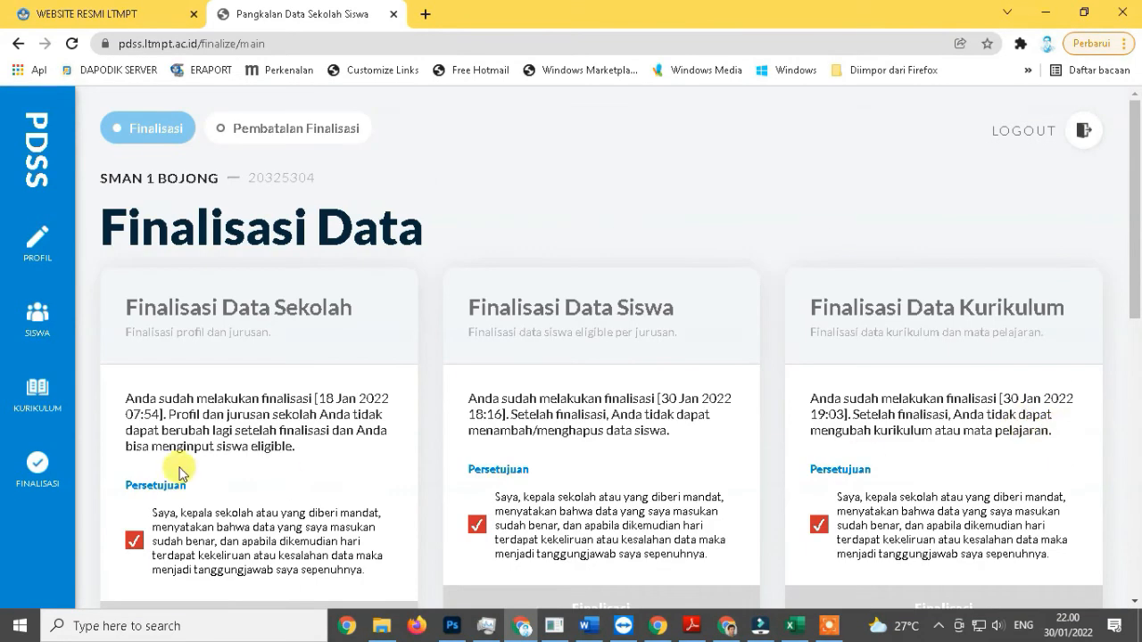
pyautogui.click(250, 127)
pyautogui.scroll(-3, 795, 321)
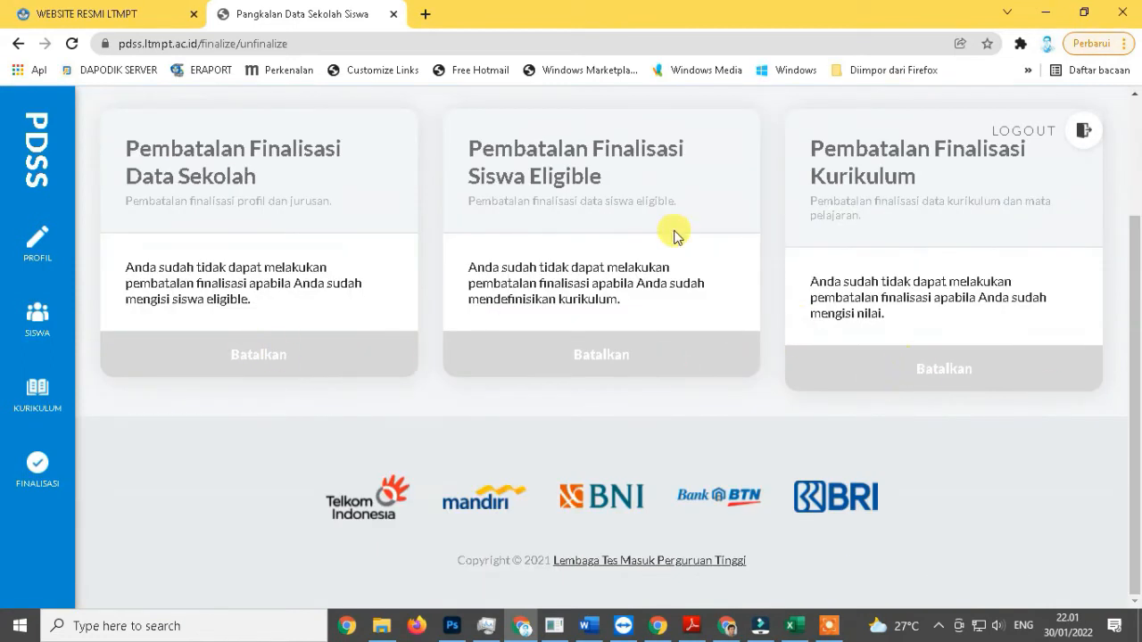
# Log out of PDSS and confirm signing out of all LTMPT applications.
pyautogui.scroll(3, 571, 285)
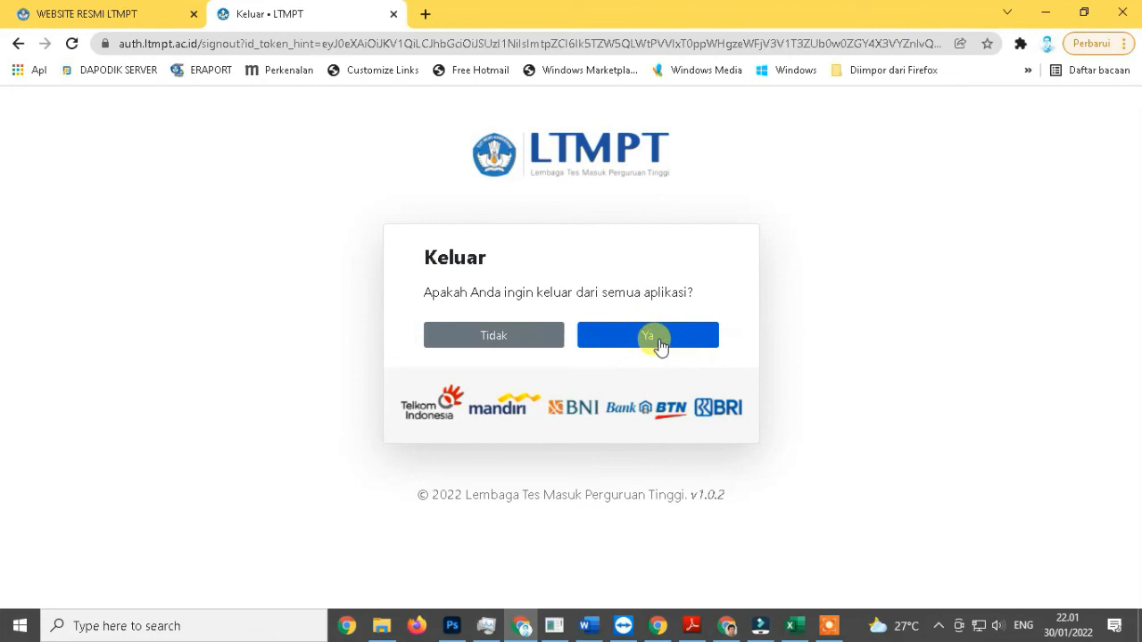
pyautogui.click(658, 342)
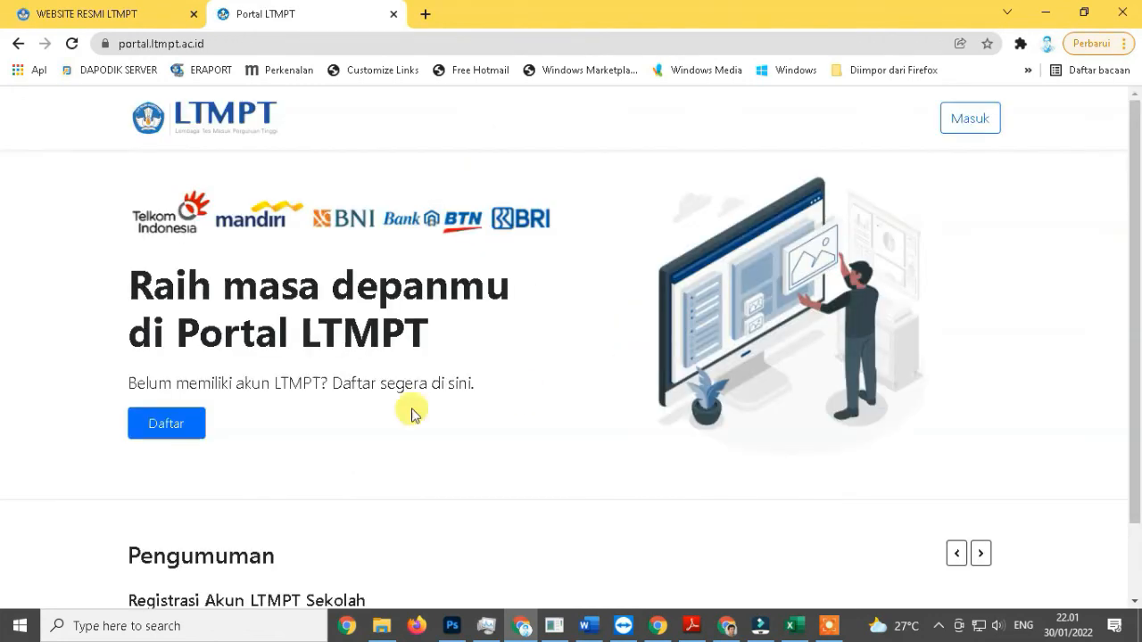